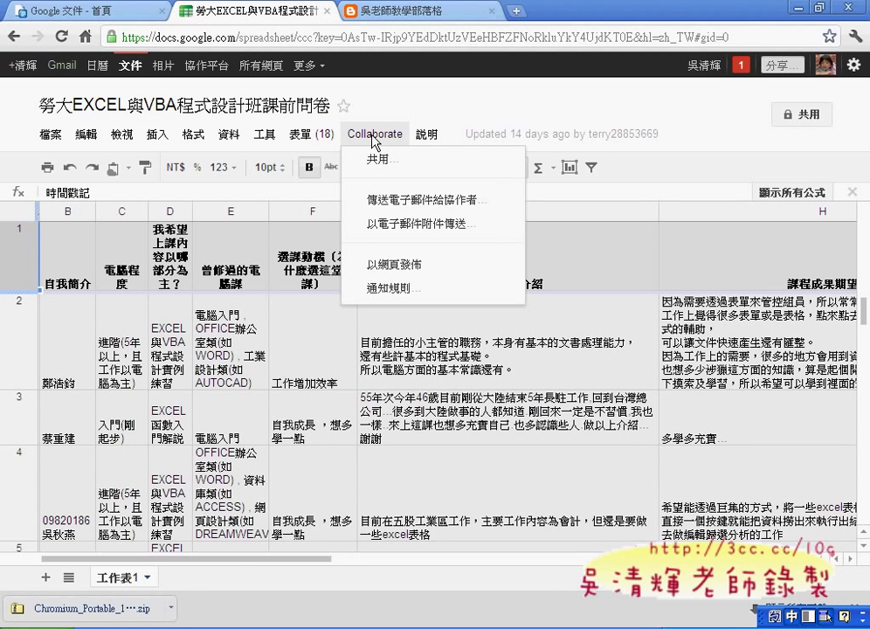
- Open the EXCEL與VBA程式設計班課前問卷 form via 表單 > 編輯表格, maximized, with the caret in its description
click(326, 133)
click(328, 159)
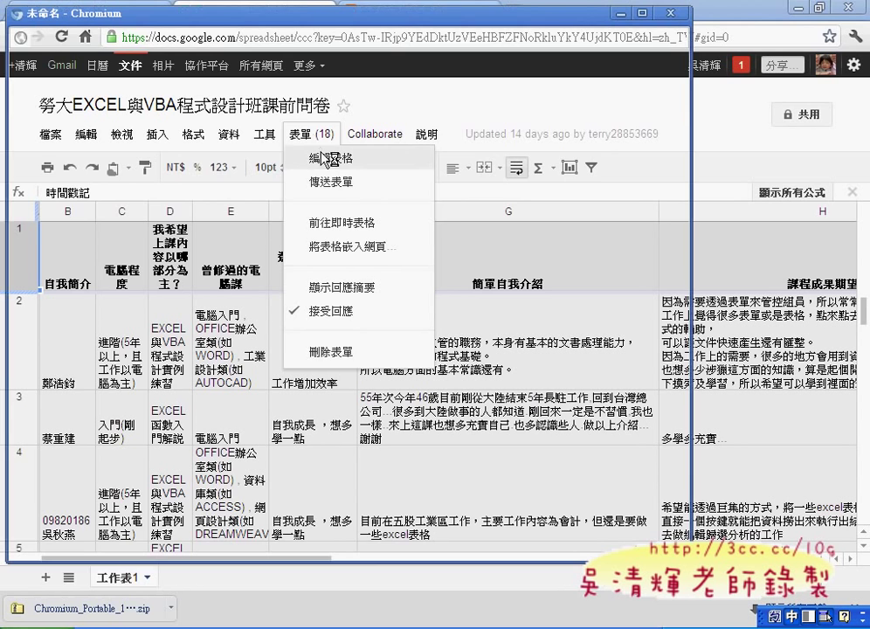
click(643, 13)
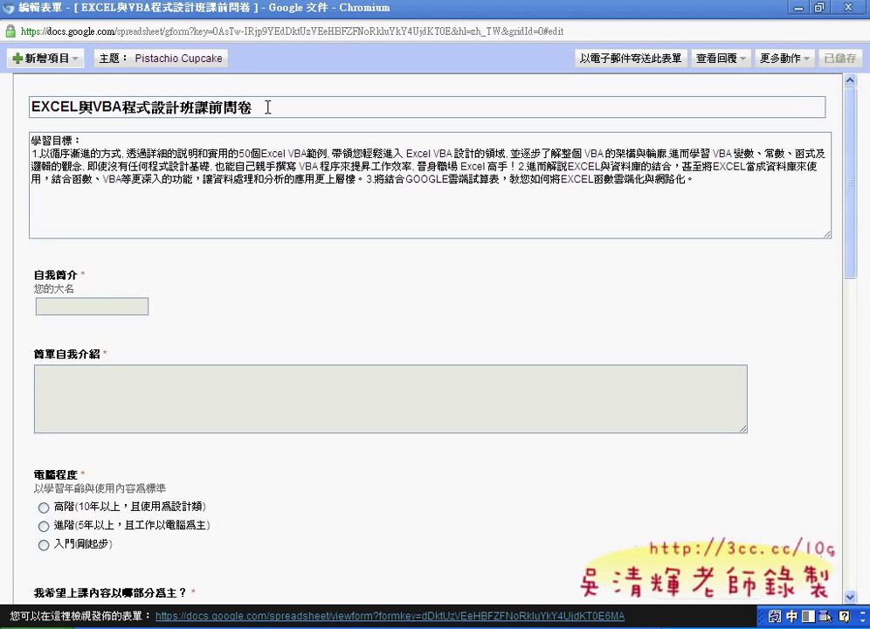
click(195, 135)
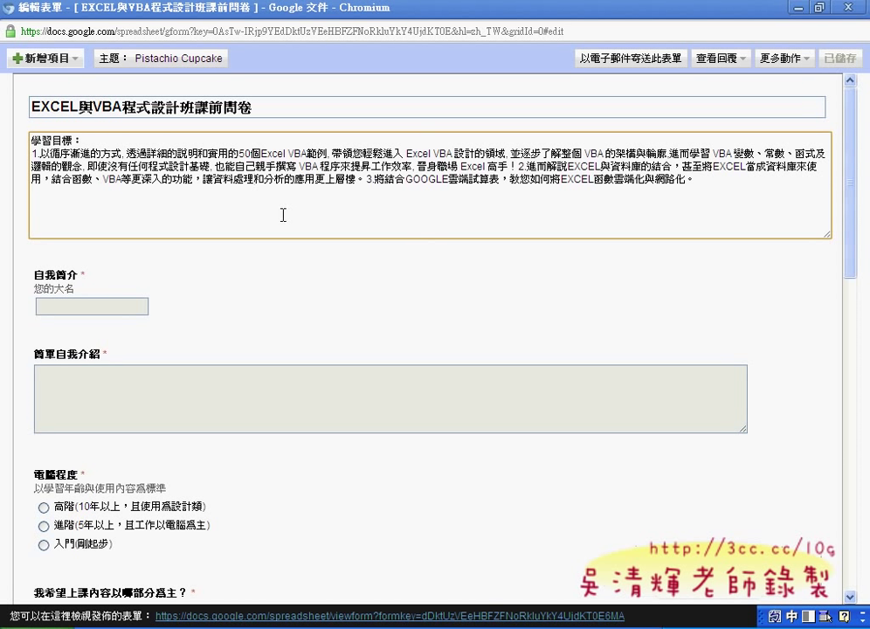
scroll(276, 229, down, 2)
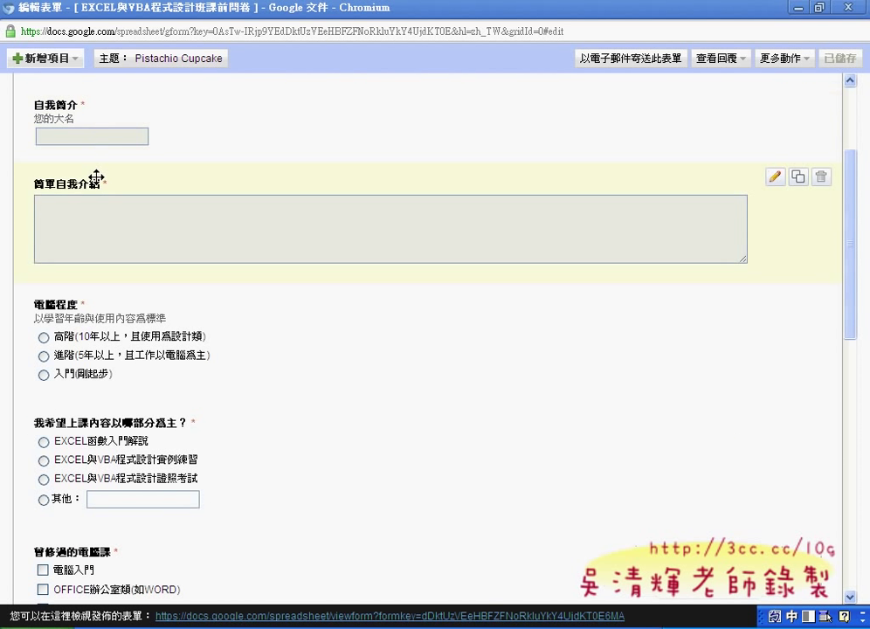
scroll(96, 182, down, 1)
scroll(99, 182, down, 1)
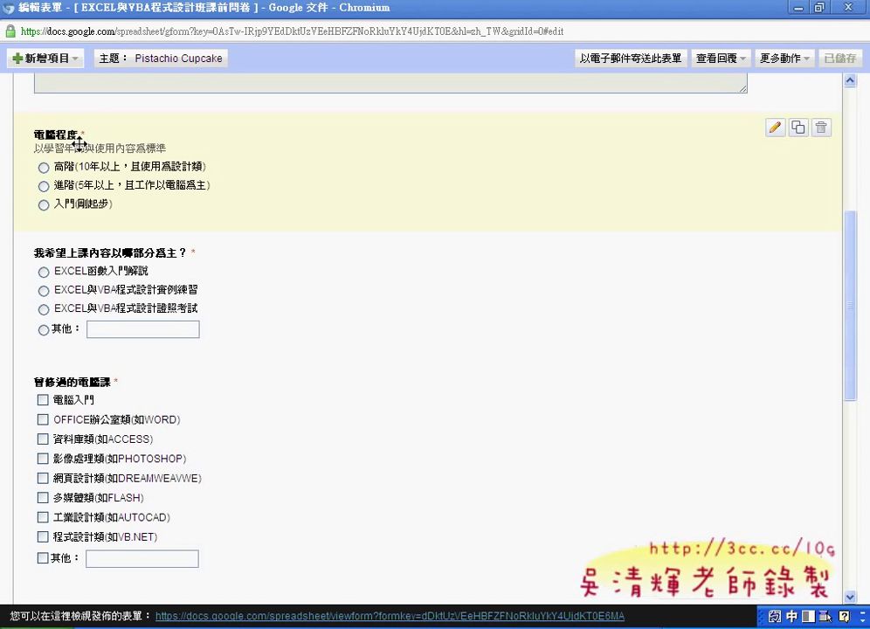
scroll(64, 207, down, 2)
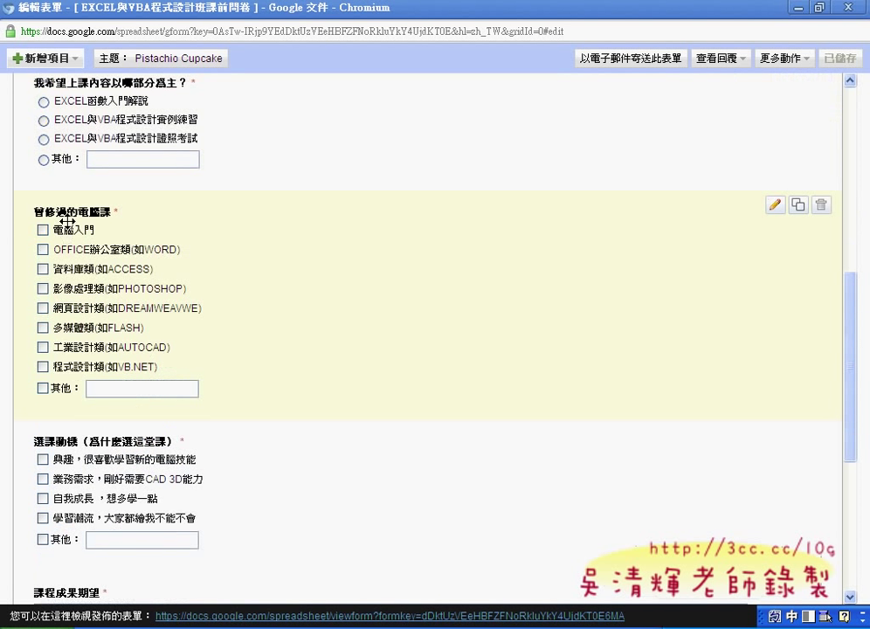
scroll(73, 260, down, 2)
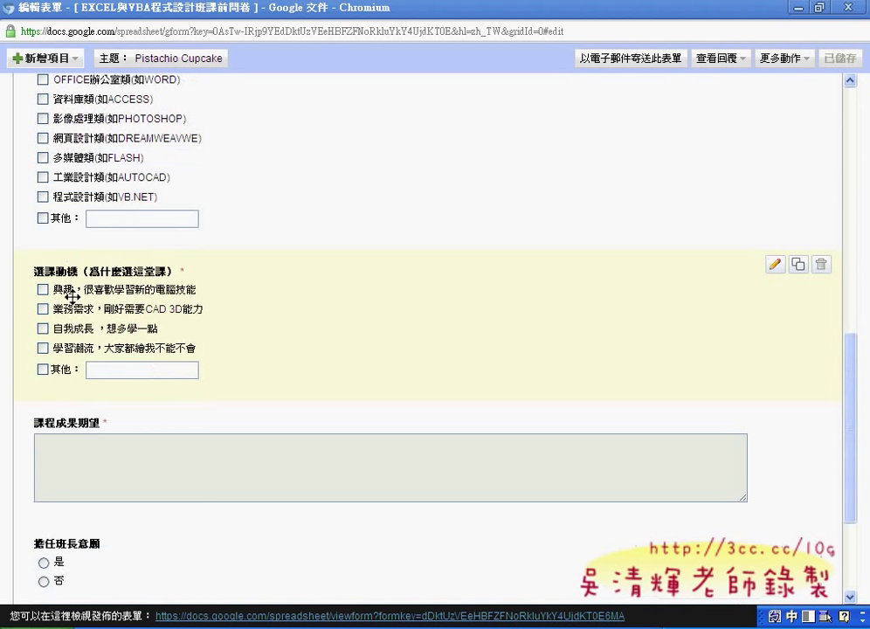
scroll(87, 295, down, 2)
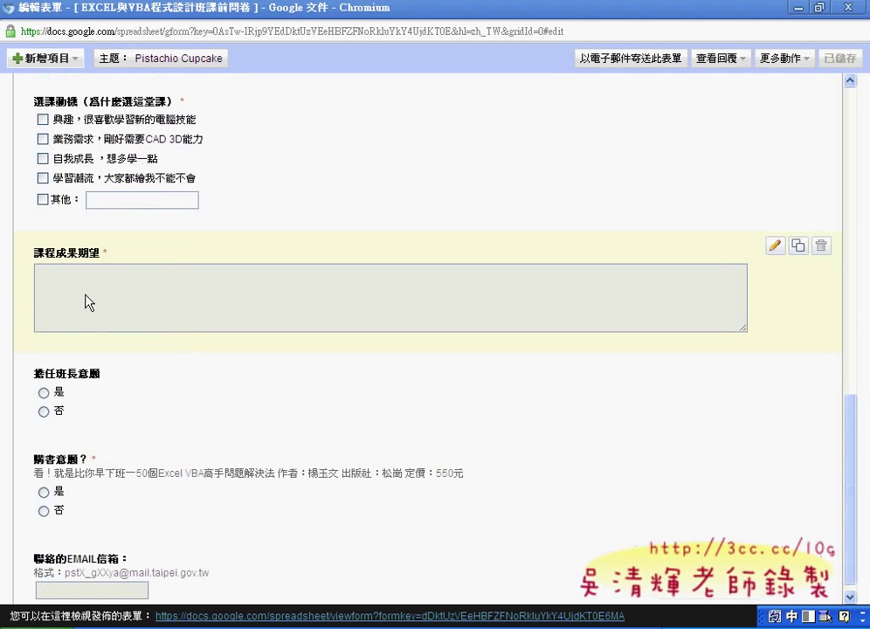
scroll(87, 302, down, 1)
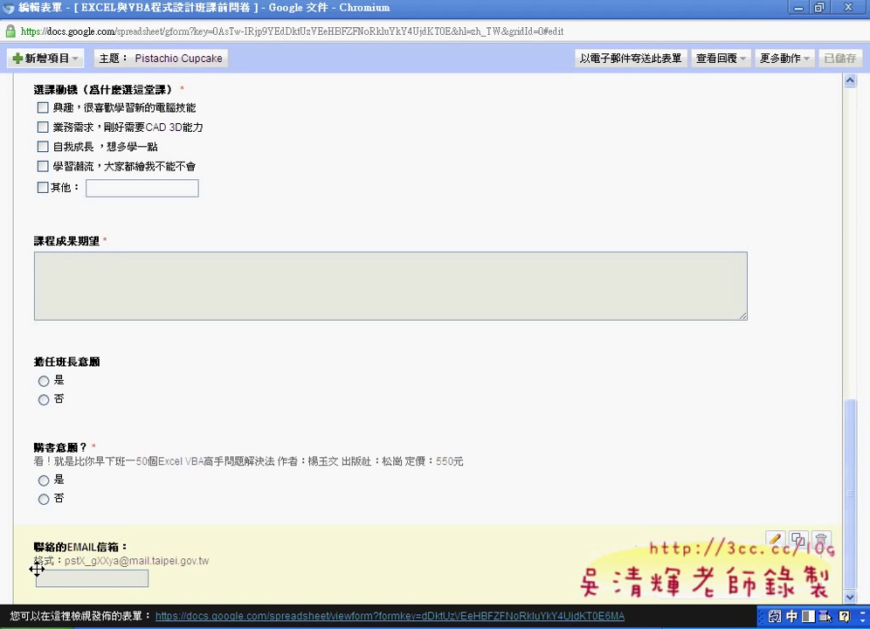
scroll(151, 247, up, 5)
scroll(366, 196, up, 5)
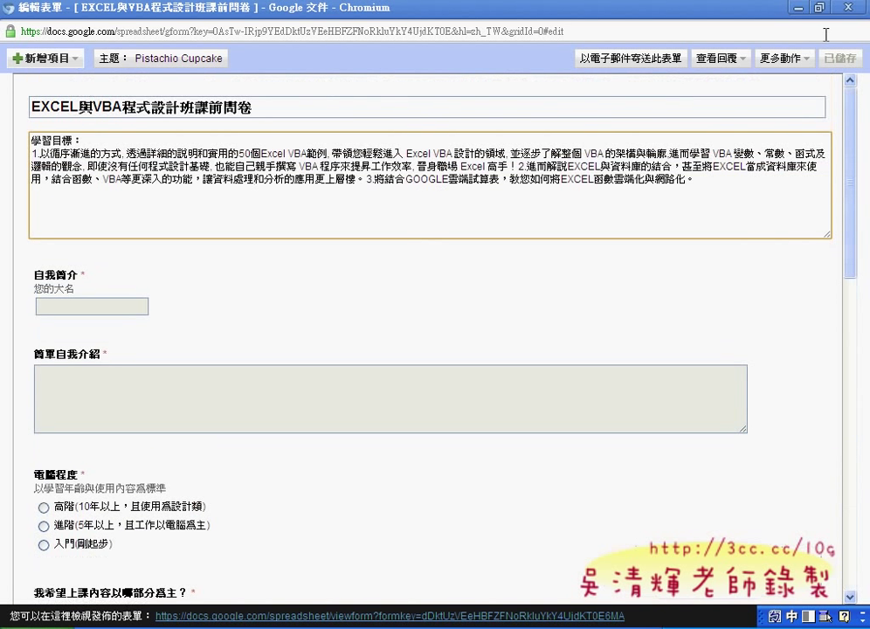
- Close the form editor and scroll through the survey response rows, then back toward the top
click(853, 12)
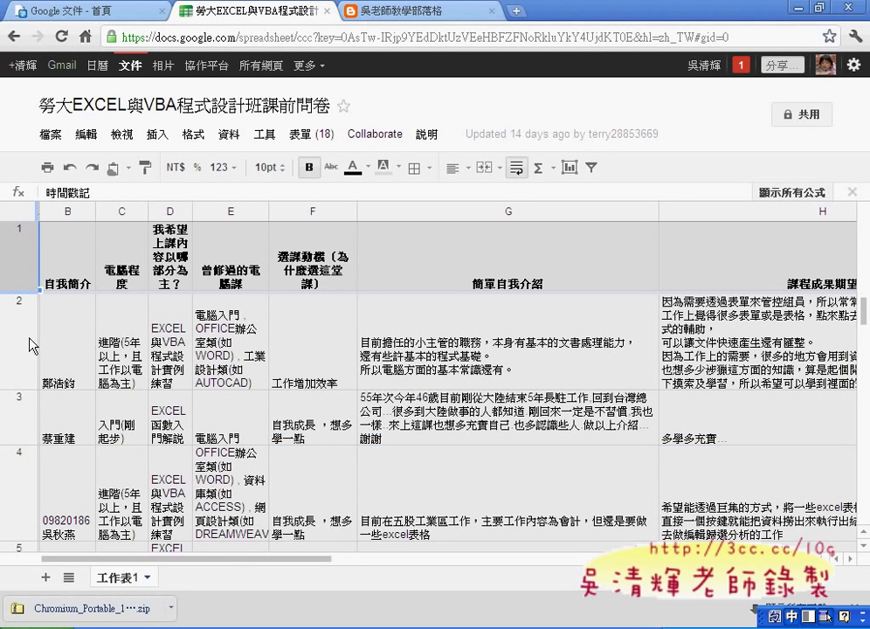
scroll(28, 338, down, 1)
scroll(29, 338, down, 4)
scroll(29, 338, down, 4)
scroll(32, 340, down, 3)
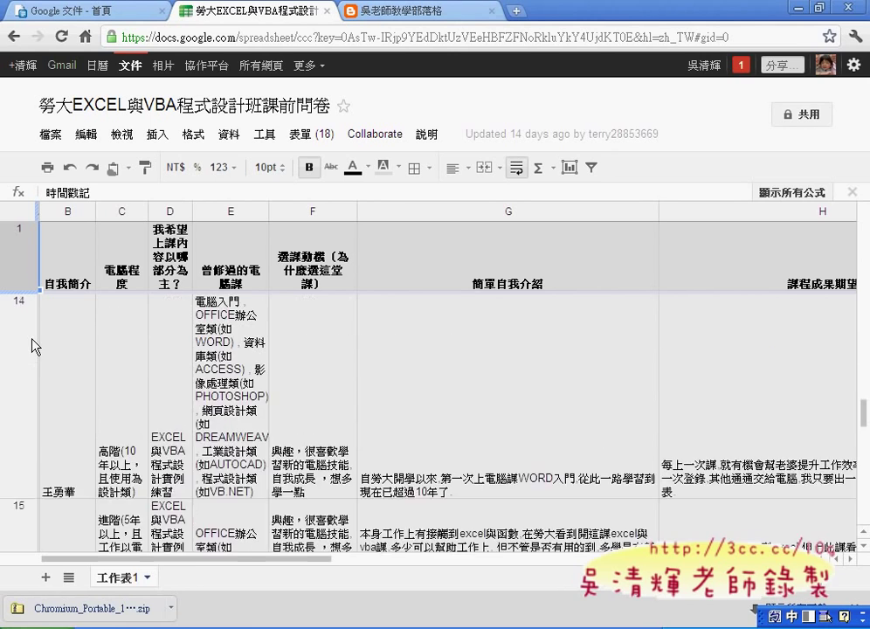
scroll(32, 347, down, 3)
scroll(33, 345, down, 5)
scroll(33, 345, up, 8)
scroll(35, 346, up, 8)
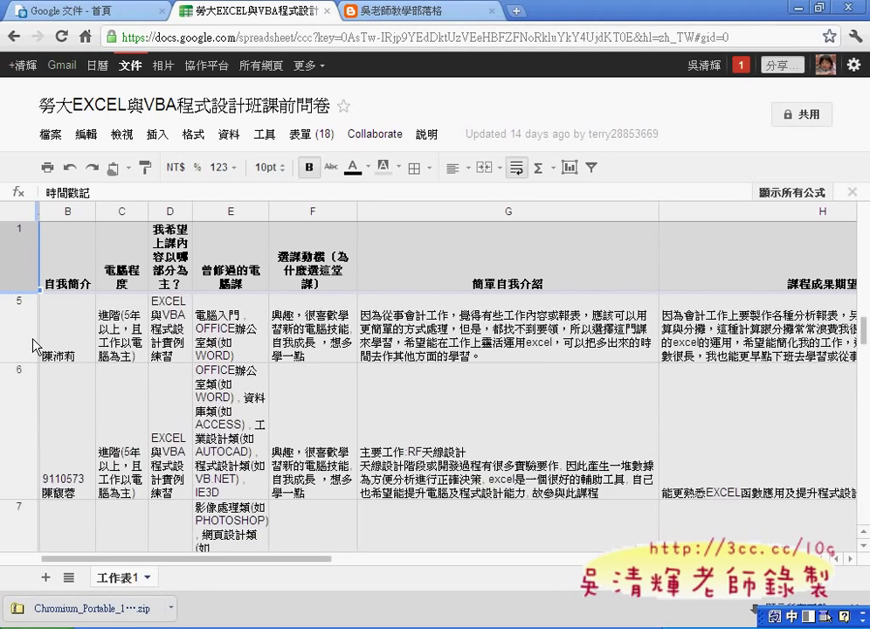
scroll(33, 345, up, 3)
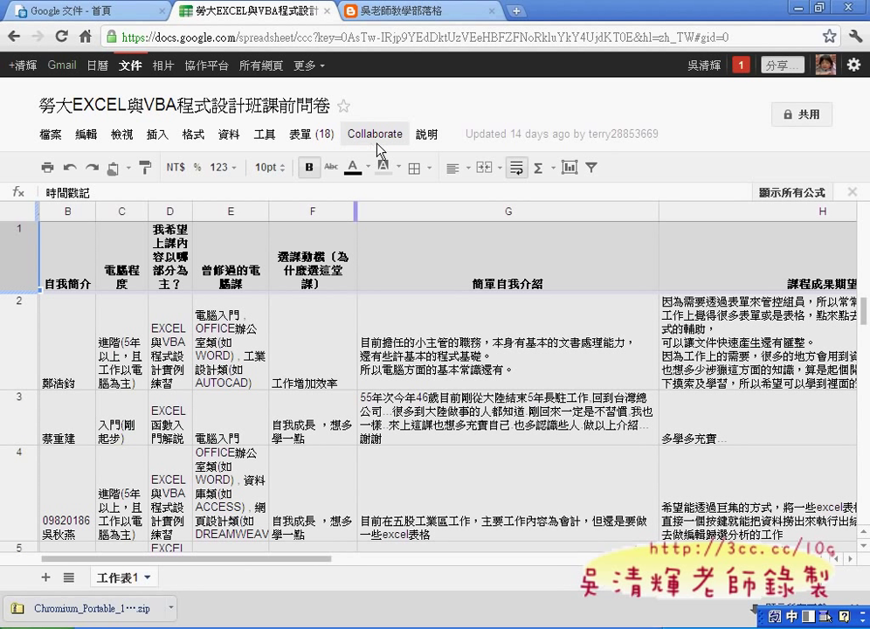
- Publish all sheets to the web through 以網頁發佈 > 開始發佈
key(ctrl+space)
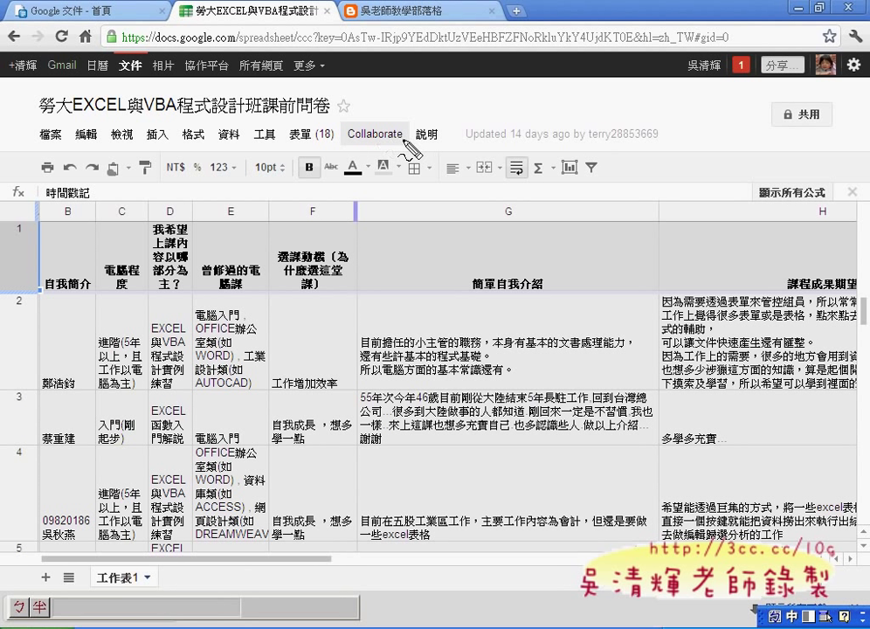
mouse_move(403, 147)
mouse_down()
mouse_move(392, 133)
mouse_move(405, 142)
mouse_up()
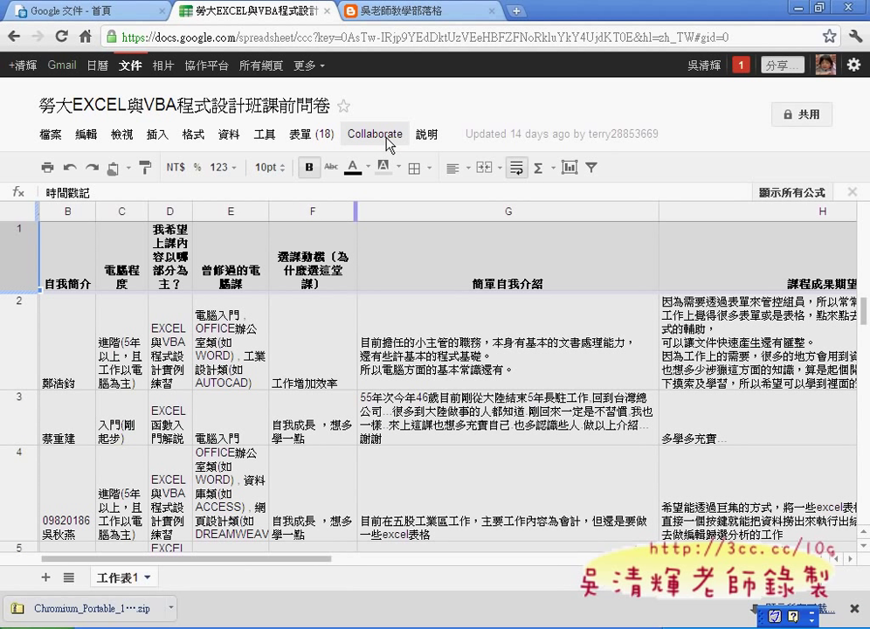
click(387, 137)
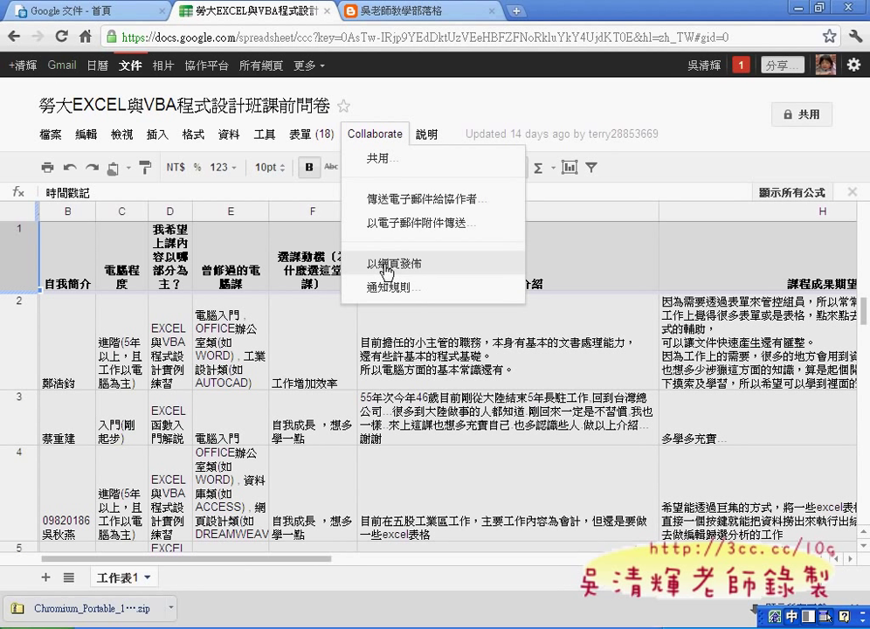
click(387, 271)
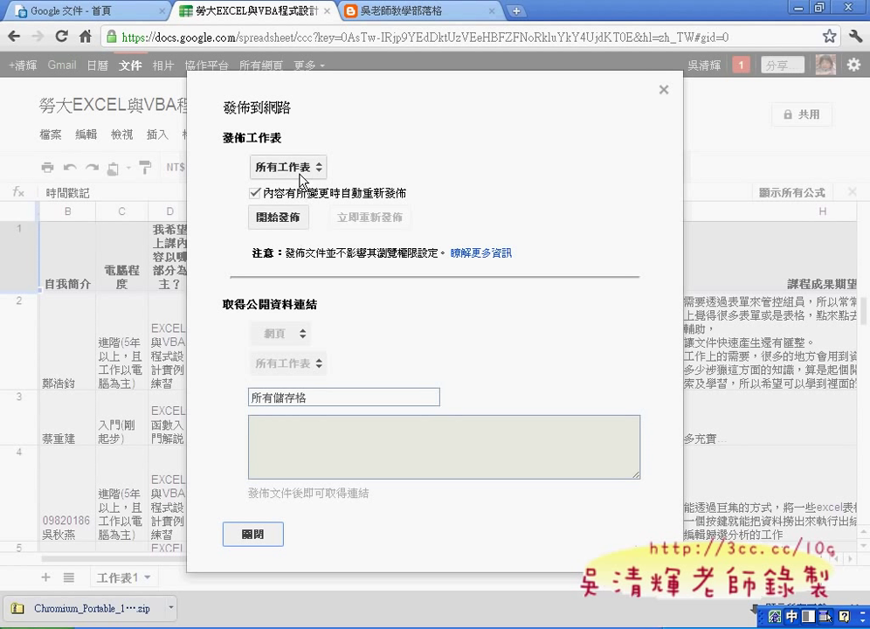
click(288, 221)
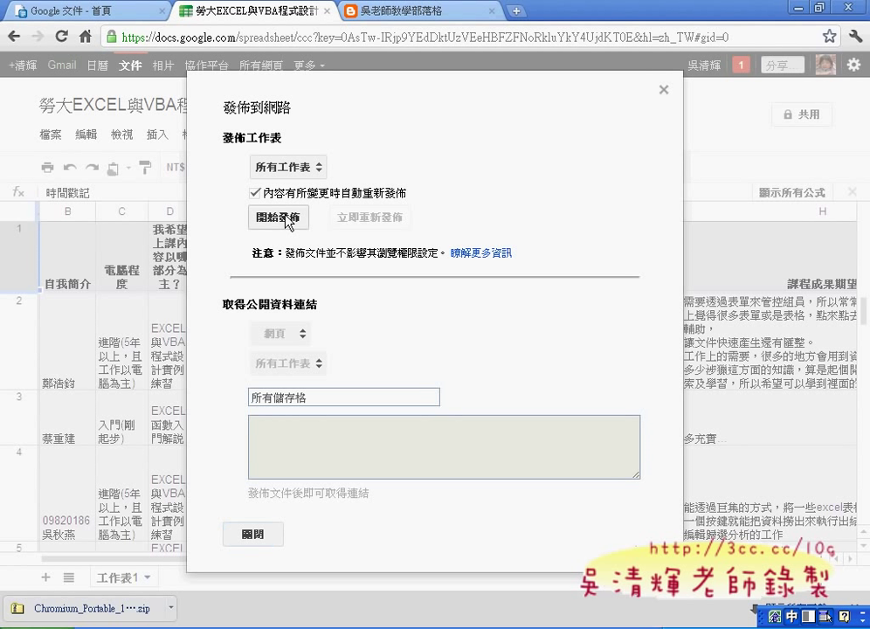
- Copy the public web-page link and close the publish settings
click(600, 454)
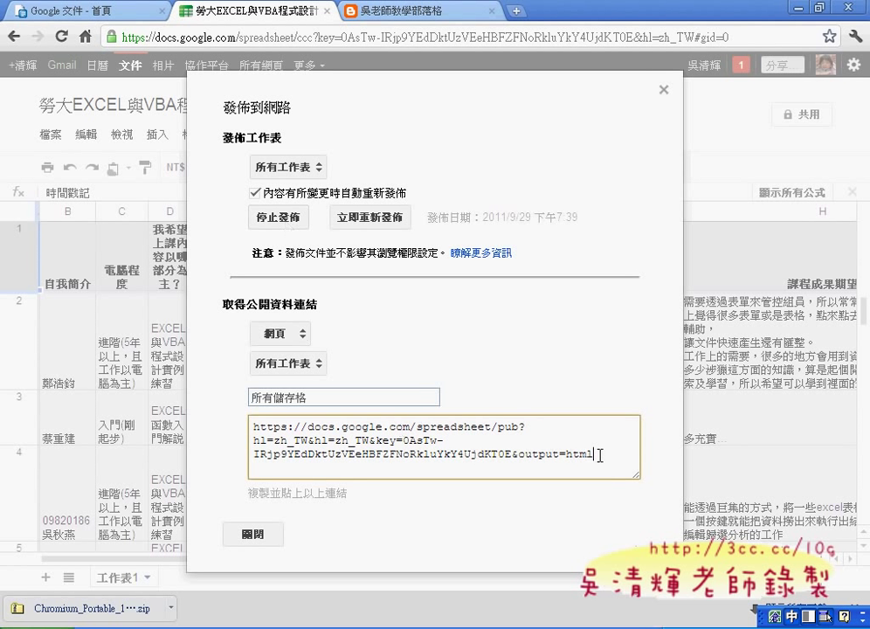
drag(600, 454, 246, 422)
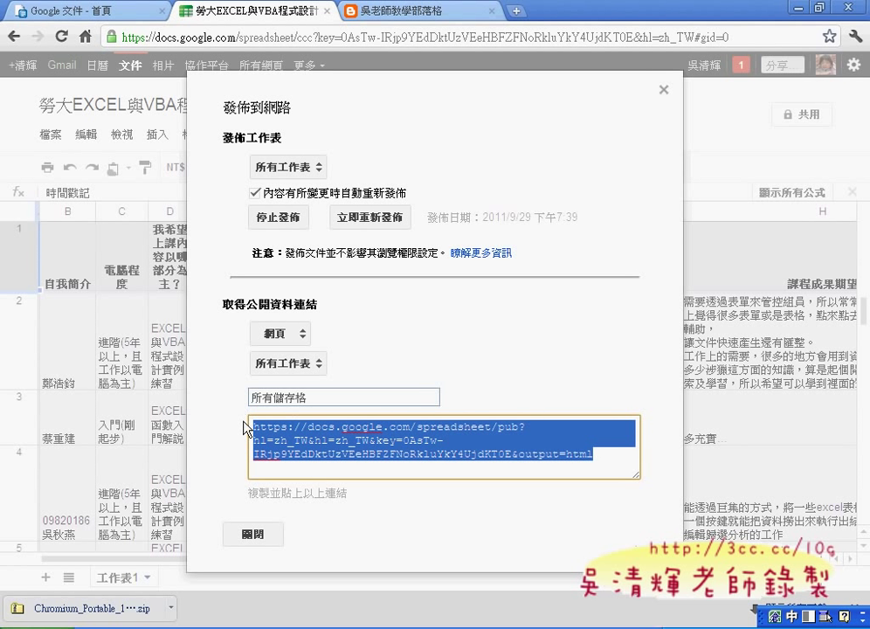
right_click(341, 453)
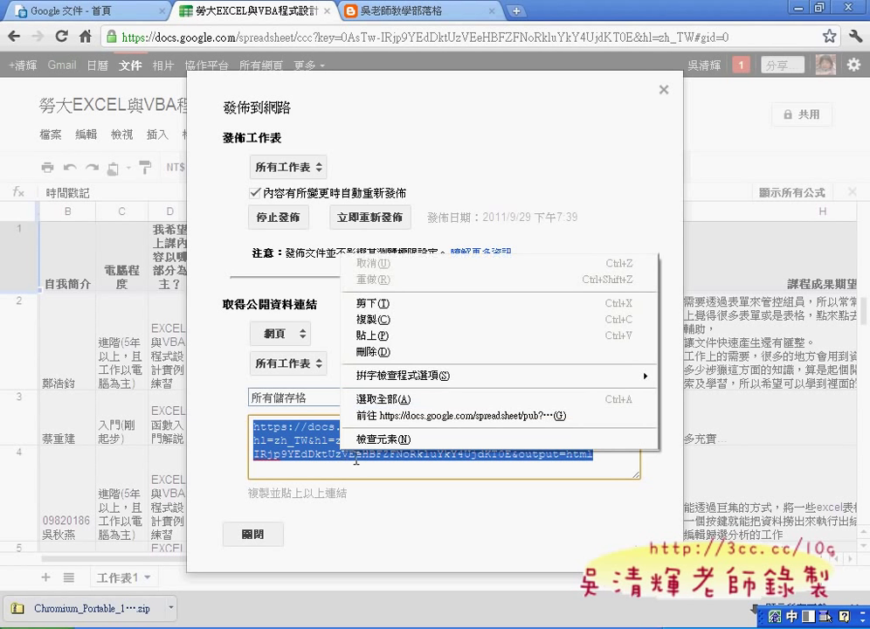
click(384, 319)
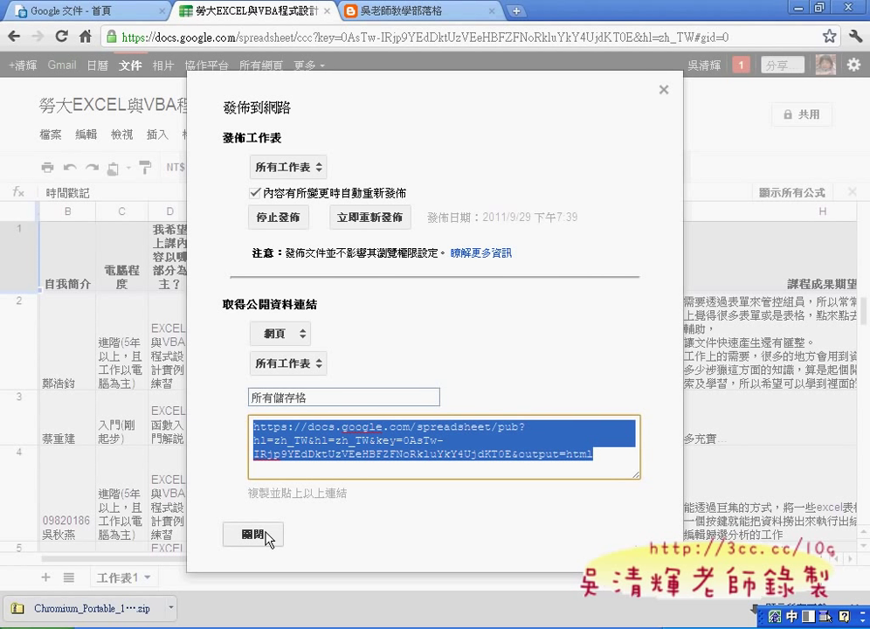
click(258, 537)
- Open the copied published link in a new tab, look at the responses, and close it
click(516, 11)
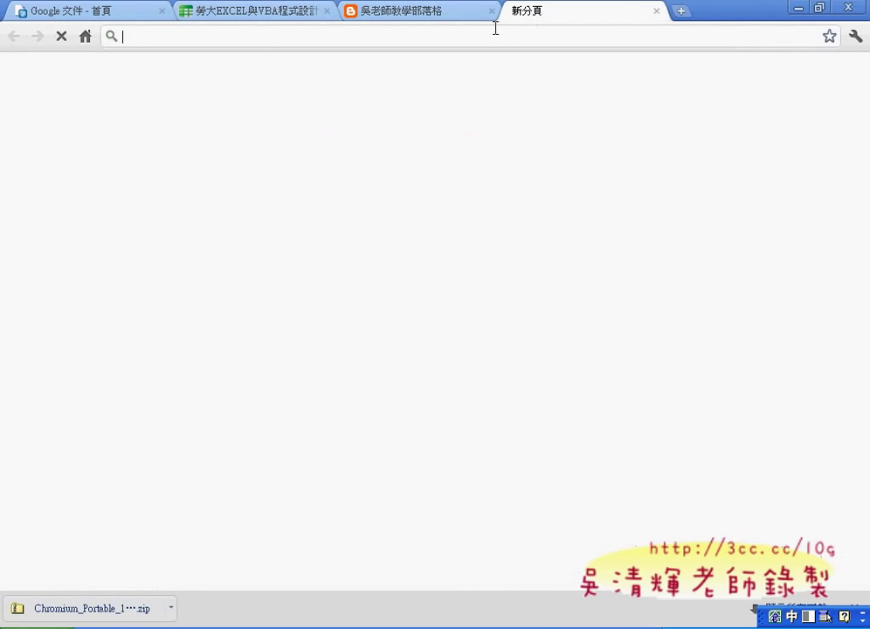
right_click(481, 32)
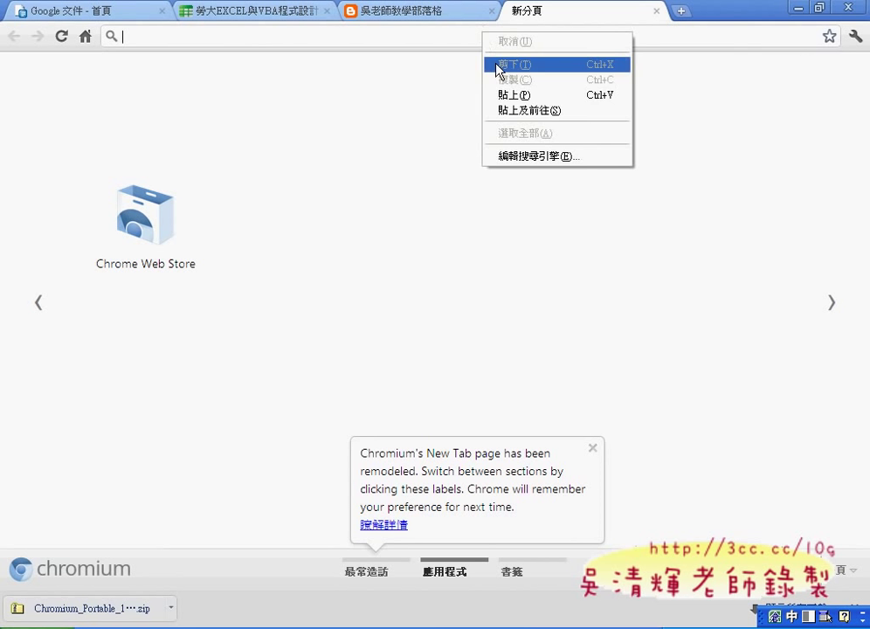
click(504, 111)
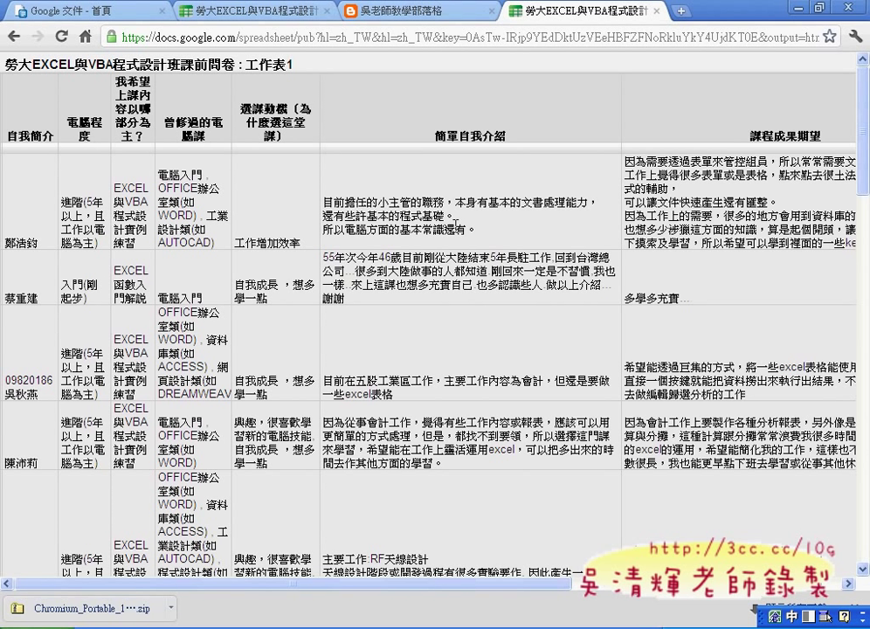
drag(455, 225, 406, 191)
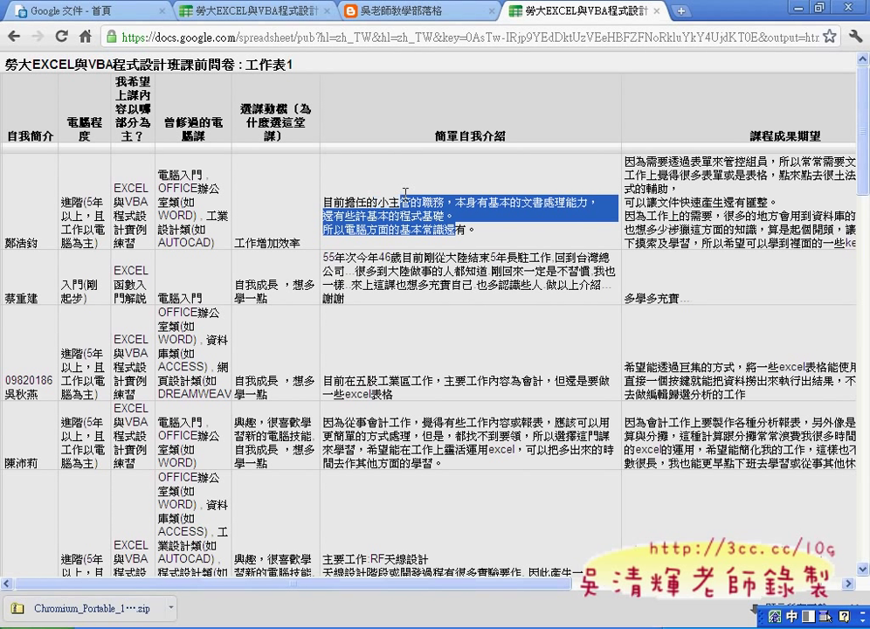
click(662, 10)
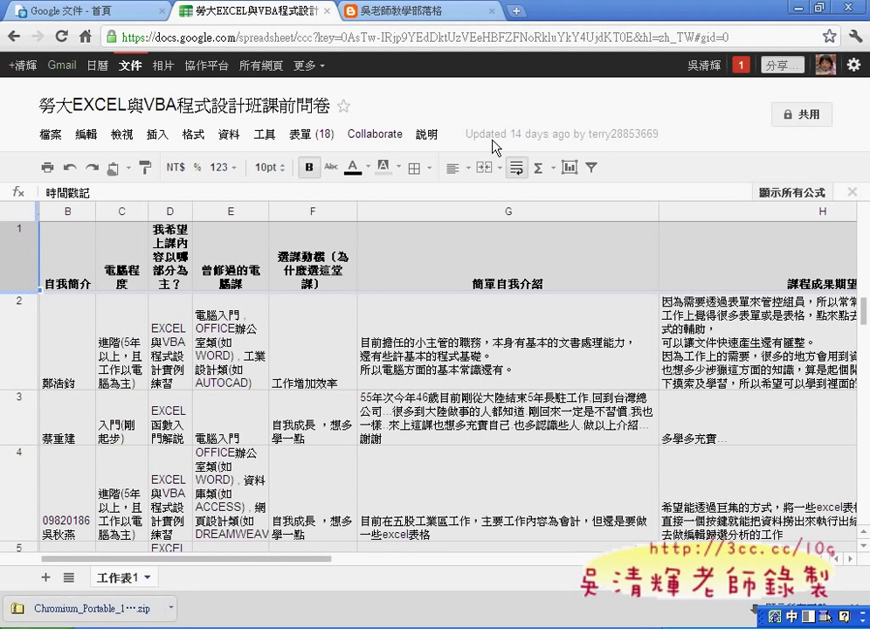
- Open the published sheet link again in another new tab, then close that tab
click(517, 10)
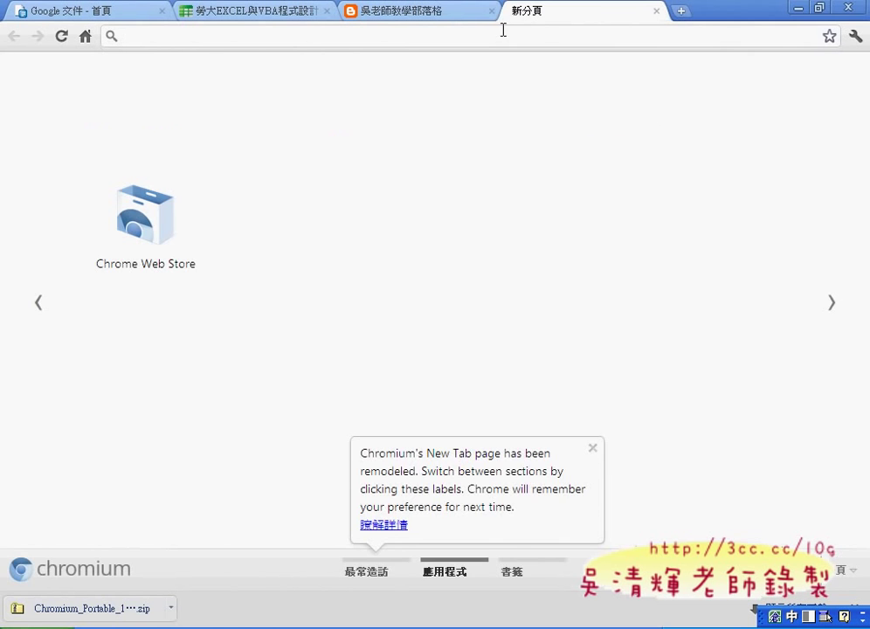
right_click(503, 29)
click(546, 110)
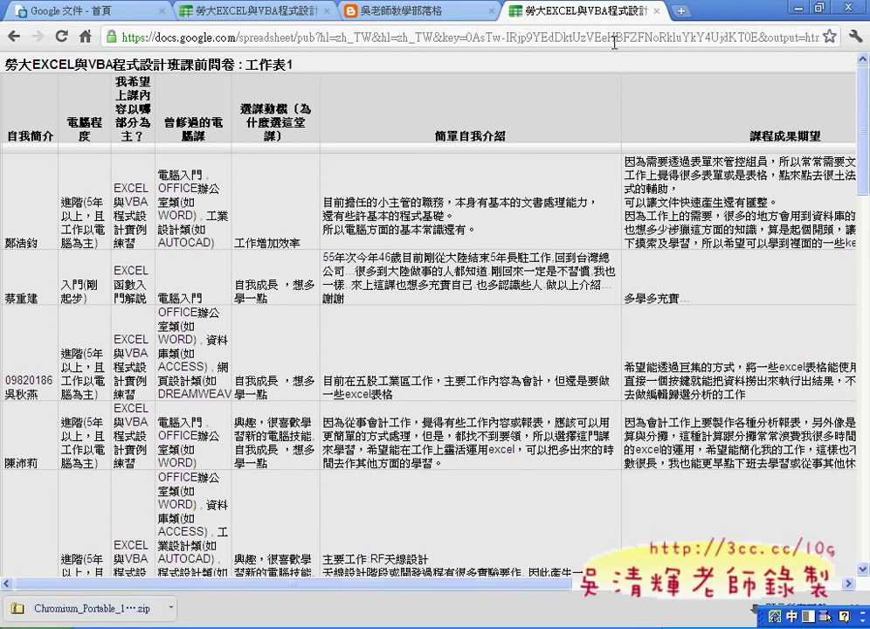
middle_click(507, 13)
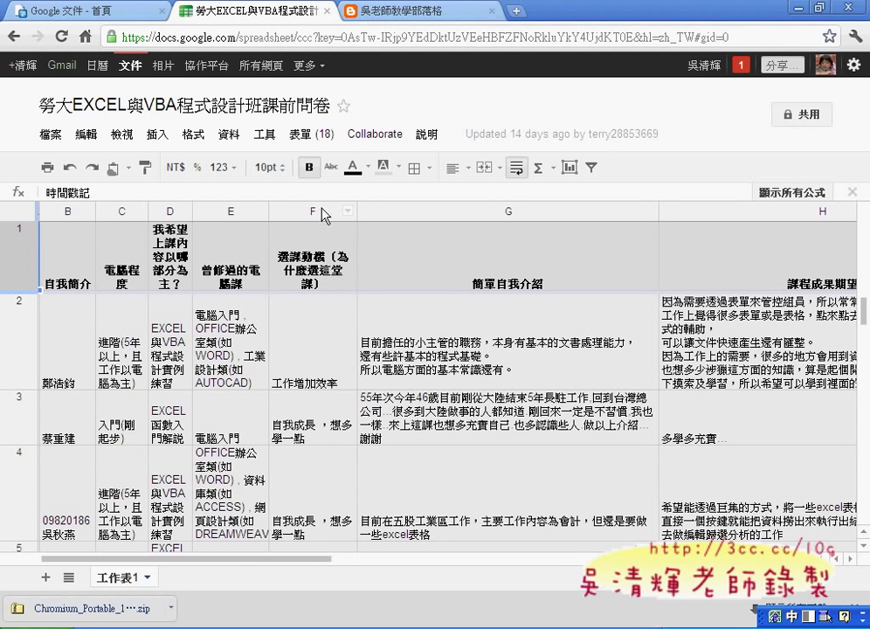
- On the blog's 學習簽到簿 form, set 身份 to 勞工大學學員
click(404, 18)
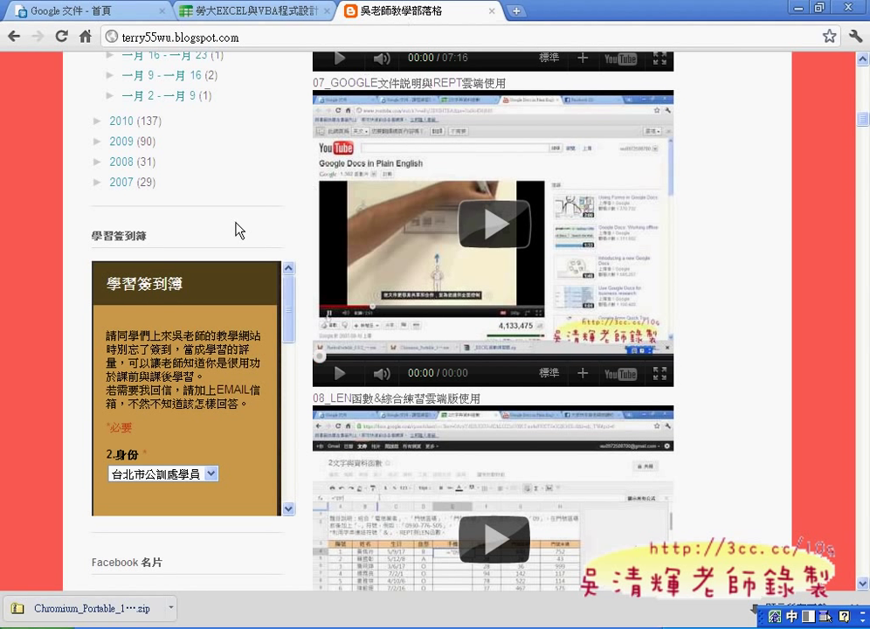
drag(103, 284, 194, 284)
mouse_move(287, 292)
mouse_down()
mouse_move(281, 428)
mouse_move(284, 259)
mouse_up()
mouse_move(868, 131)
mouse_down()
mouse_move(865, 88)
mouse_move(864, 127)
mouse_up()
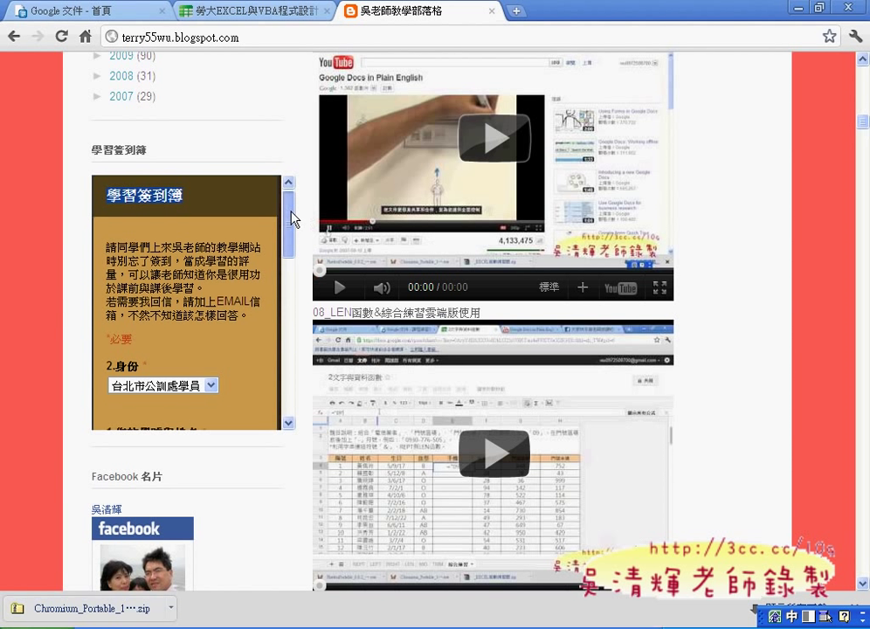
drag(292, 214, 290, 227)
scroll(262, 262, down, 1)
click(209, 290)
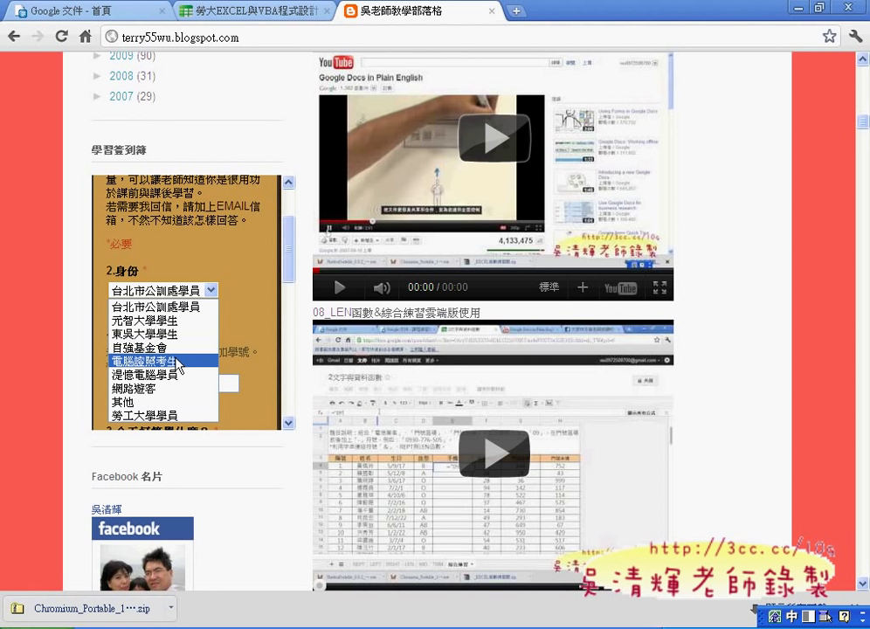
click(176, 415)
- Enter student number 99011 in the student number and name field
click(168, 383)
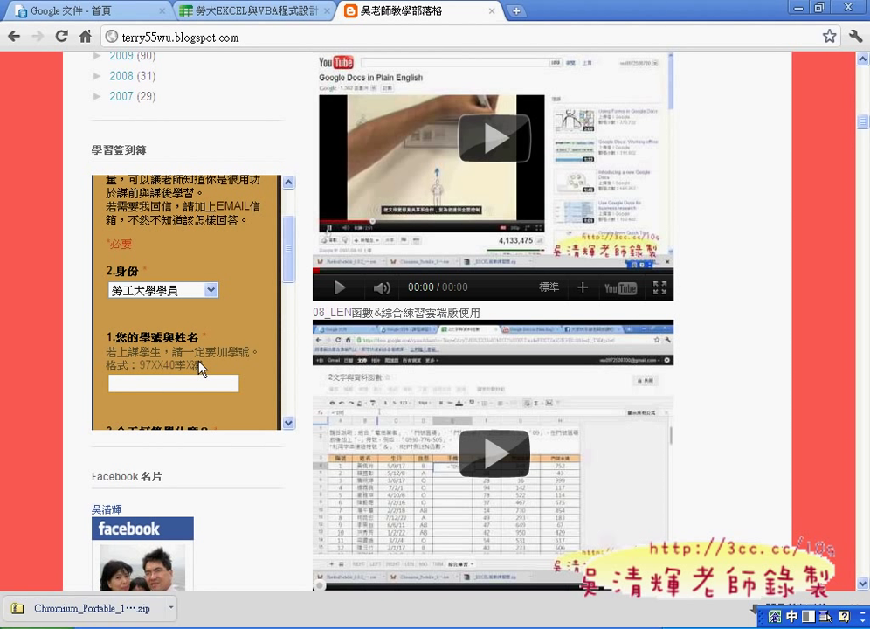
mouse_move(175, 366)
mouse_down()
mouse_move(142, 368)
mouse_move(203, 367)
mouse_up()
click(143, 370)
click(159, 372)
text(990)
text(11XXX)
scroll(163, 397, down, 2)
scroll(123, 360, down, 2)
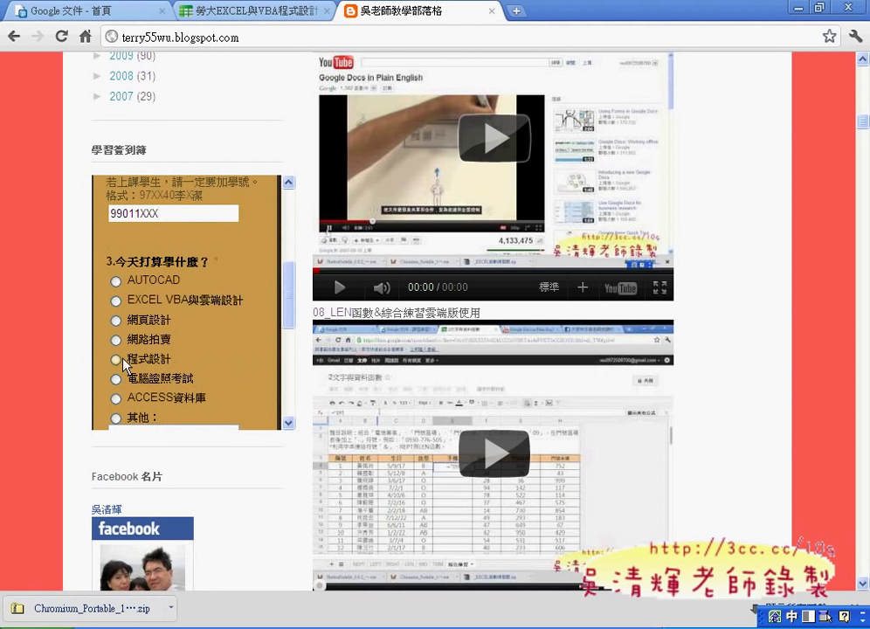
- Choose EXCEL VBA與雲端設計 as today's topic and 學點東西 for 留下足跡
click(116, 306)
scroll(179, 334, down, 2)
scroll(179, 335, down, 2)
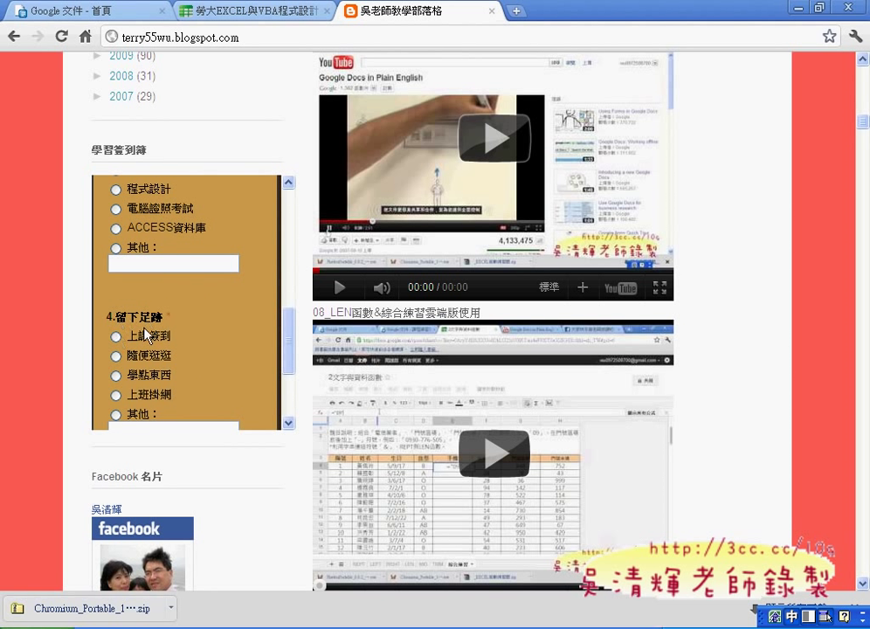
scroll(147, 335, down, 2)
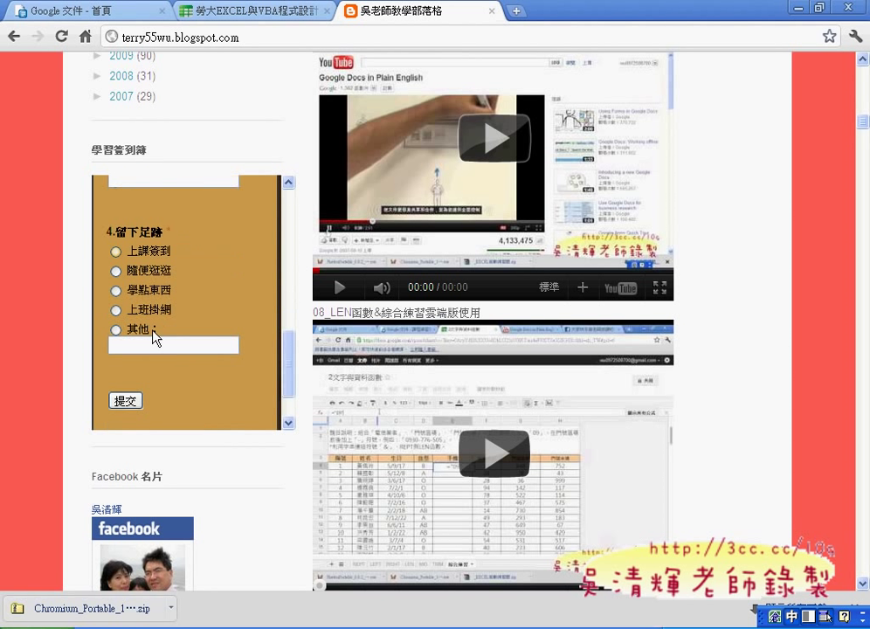
click(117, 290)
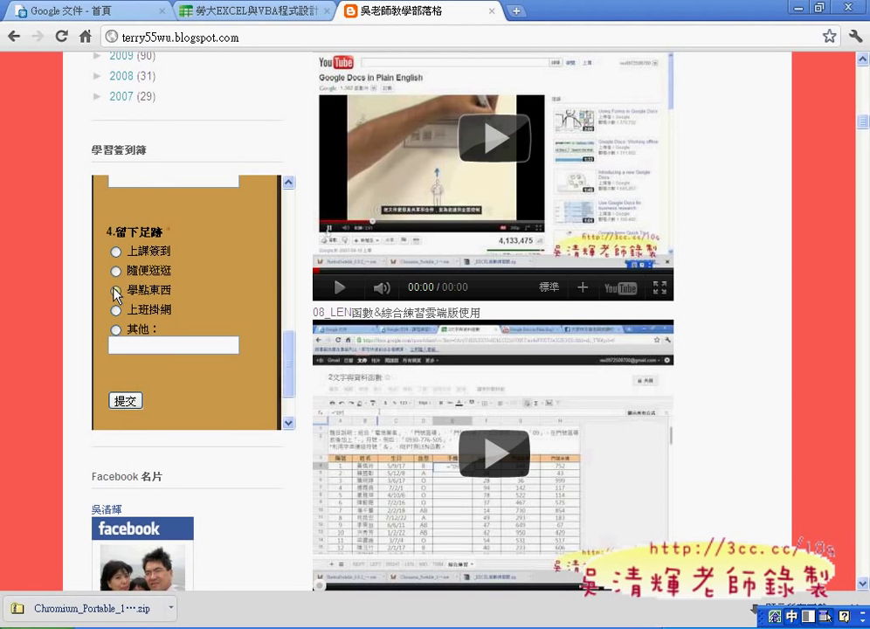
- Submit the sign-in form and return to a blank 學習簽到簿 form
click(126, 402)
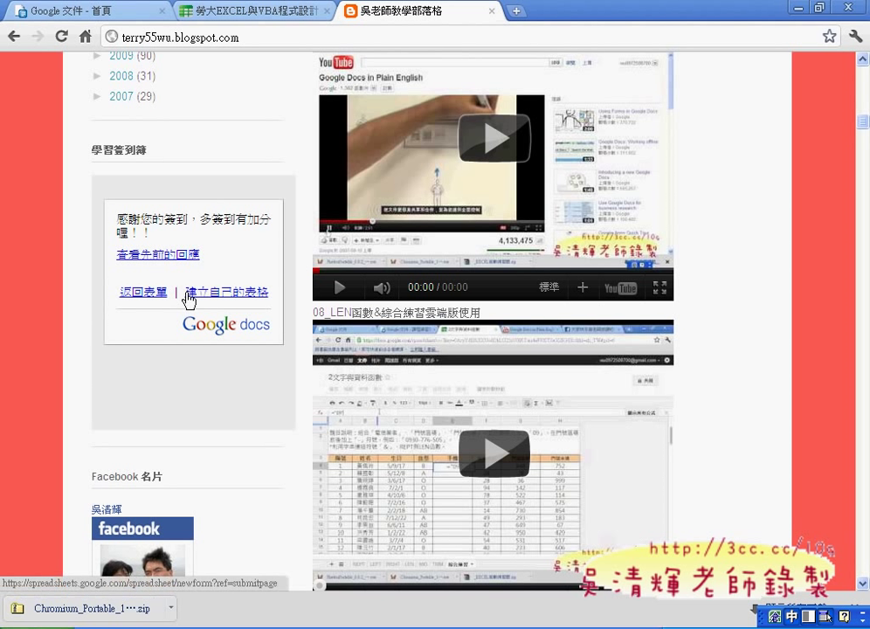
click(151, 294)
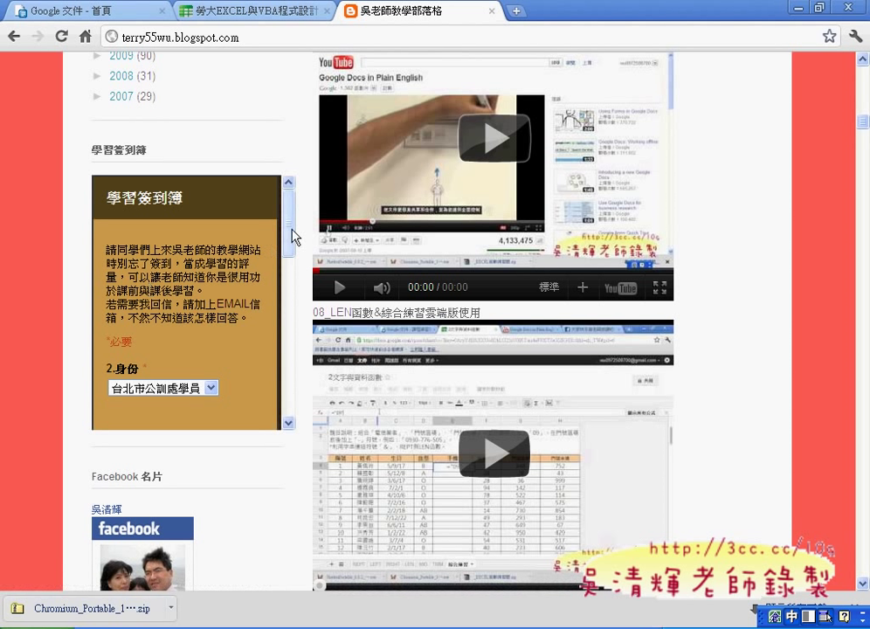
scroll(291, 223, down, 2)
scroll(291, 236, down, 1)
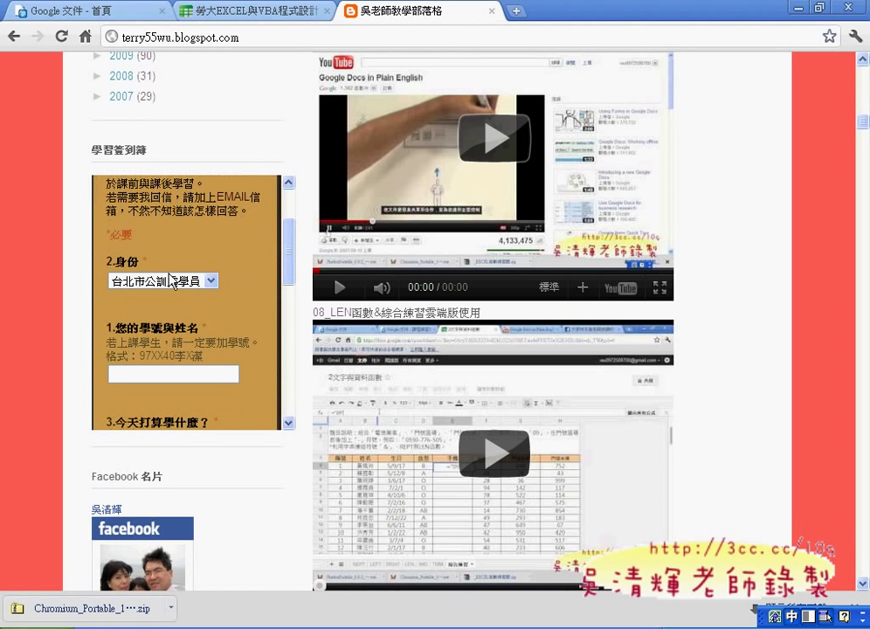
scroll(293, 229, up, 1)
scroll(295, 229, up, 2)
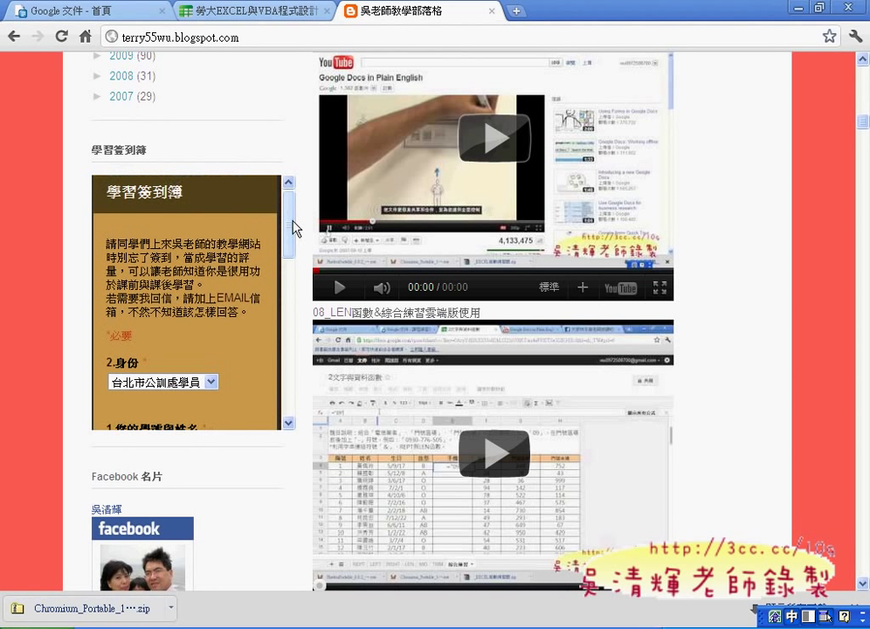
- Go to the Google Docs home list and show storage use: 9,209 MB of 10,240 MB
click(121, 17)
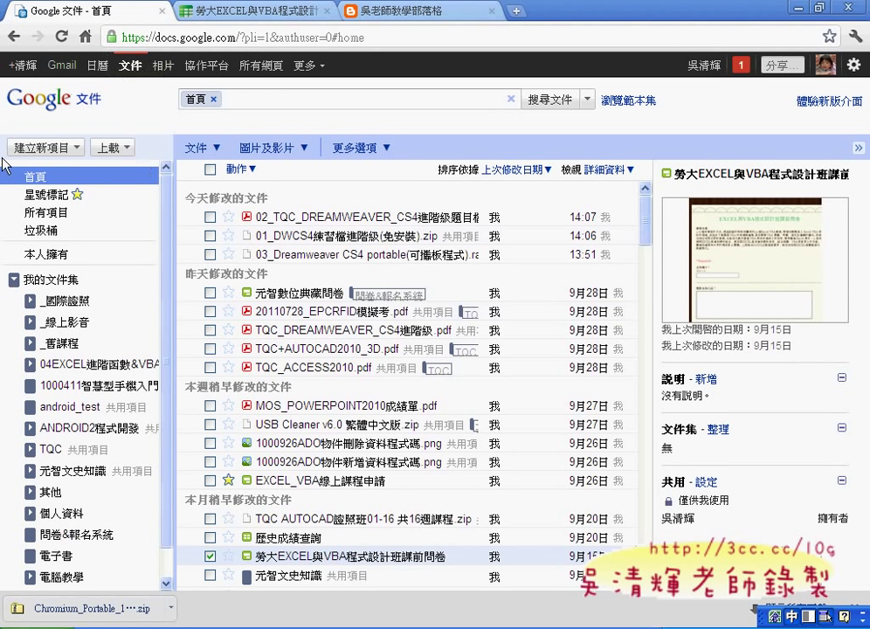
click(125, 149)
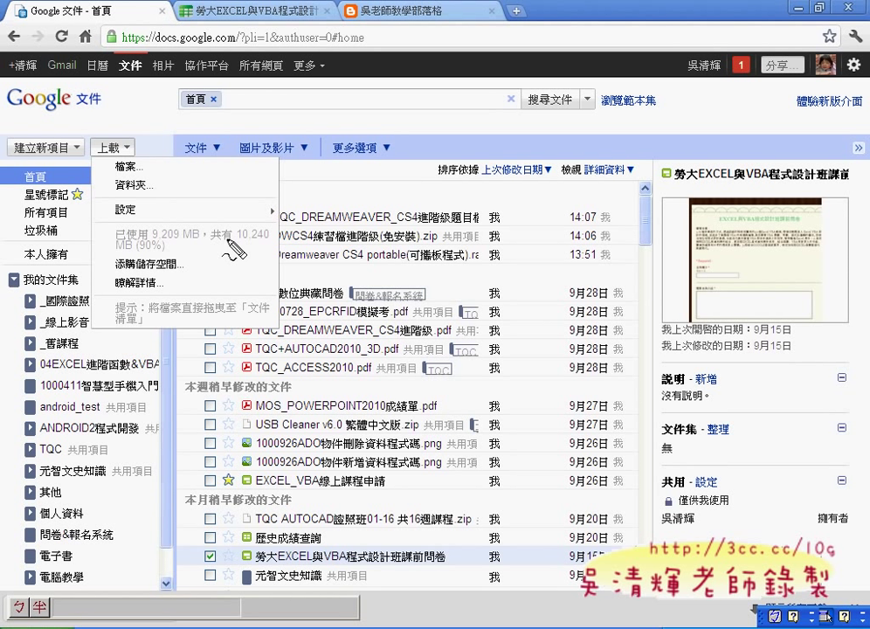
drag(237, 238, 268, 235)
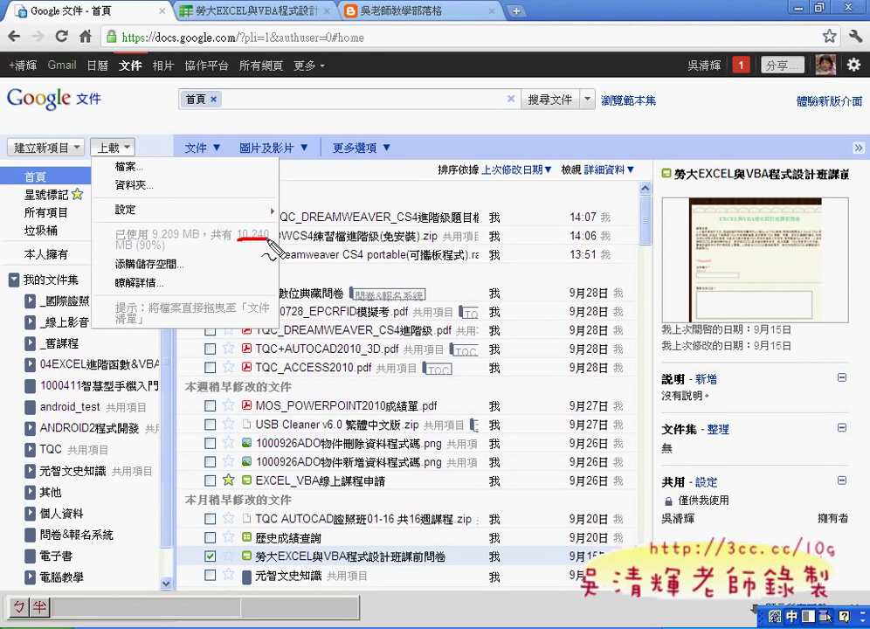
mouse_move(152, 236)
mouse_down()
mouse_move(197, 235)
mouse_move(158, 255)
mouse_up()
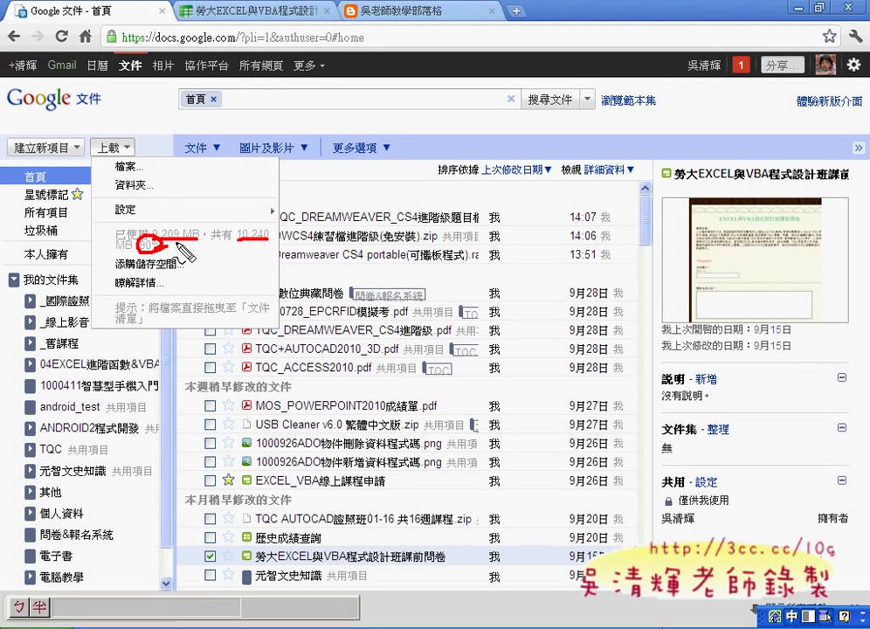
drag(237, 237, 266, 236)
mouse_move(136, 274)
mouse_down()
mouse_move(175, 273)
mouse_move(138, 272)
mouse_up()
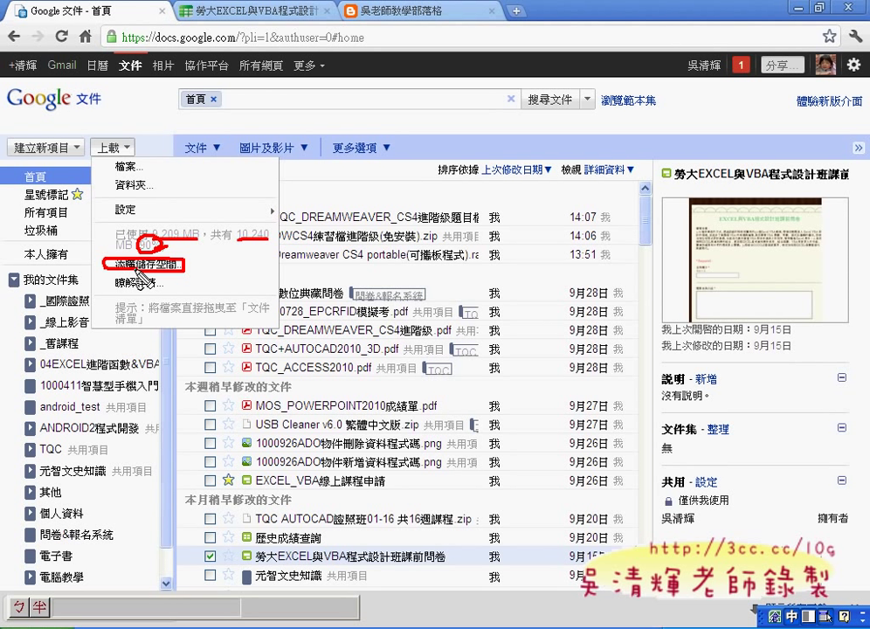
- Close the 上載 options and bring up the 建立新項目 list
click(137, 267)
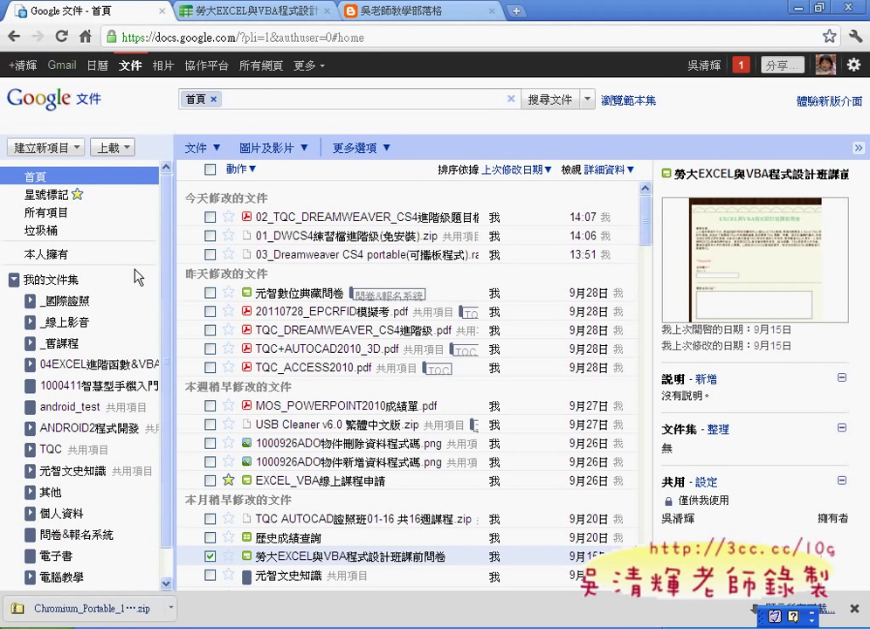
click(114, 149)
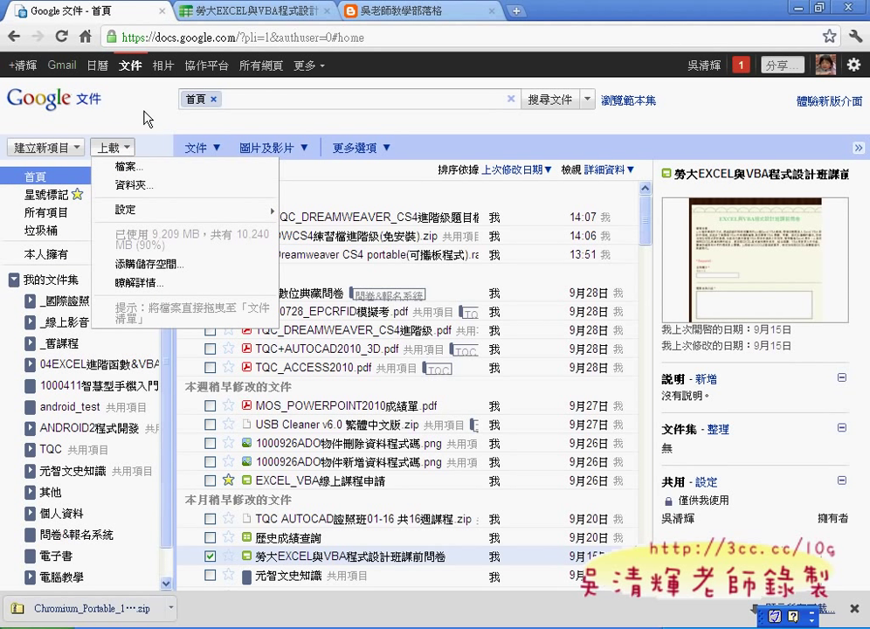
click(147, 120)
click(76, 148)
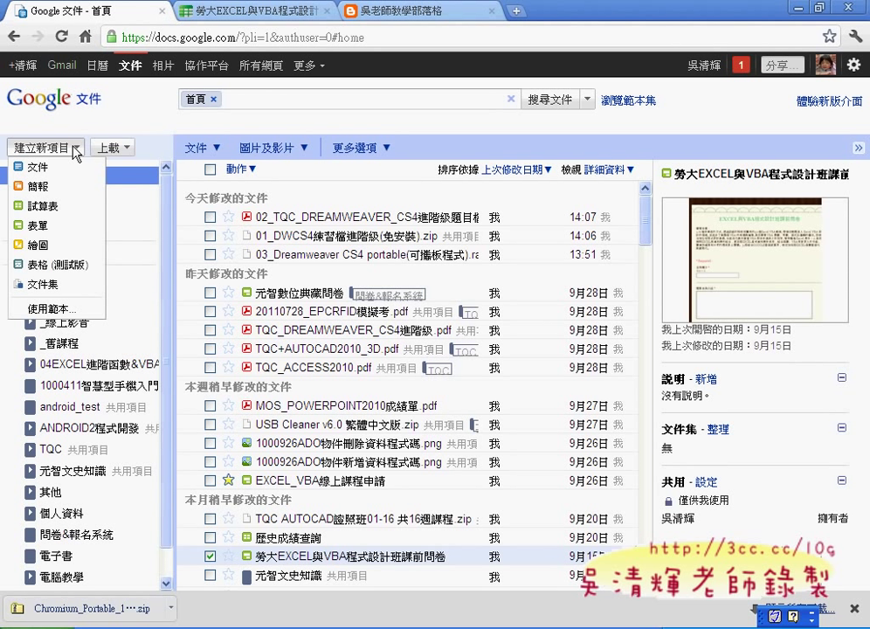
key(ctrl+space)
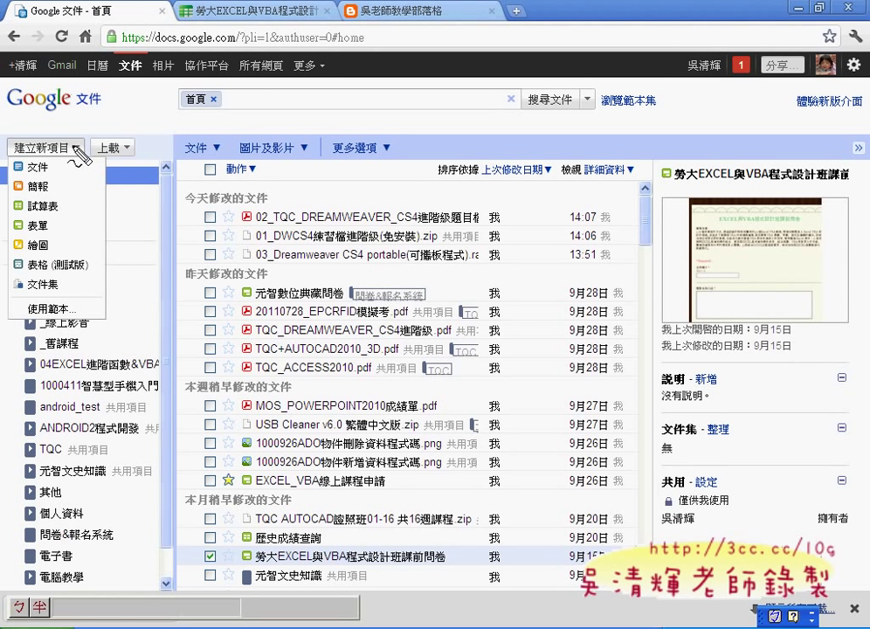
mouse_move(80, 158)
mouse_down()
mouse_move(11, 159)
mouse_move(83, 158)
mouse_up()
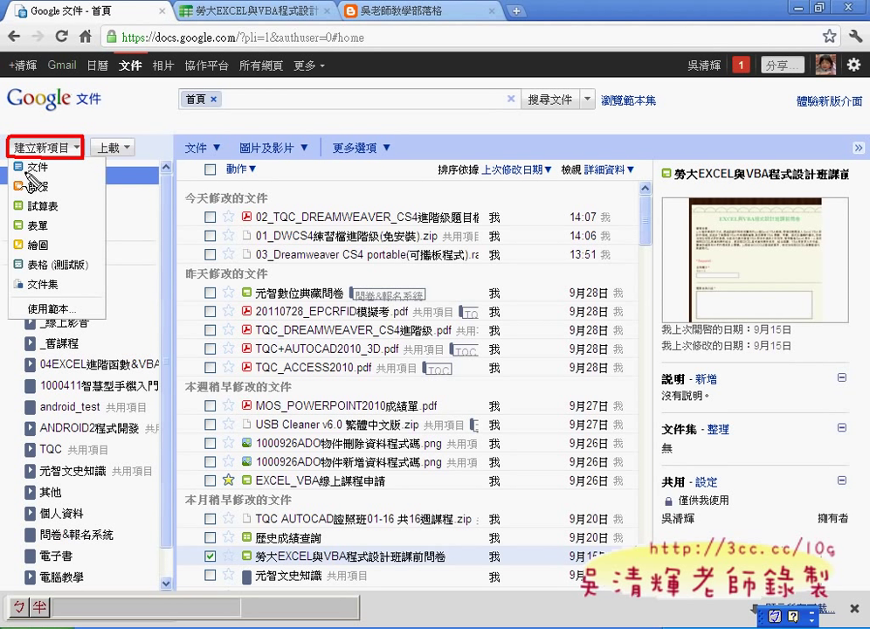
mouse_move(27, 174)
mouse_down()
mouse_move(50, 174)
mouse_move(50, 194)
mouse_up()
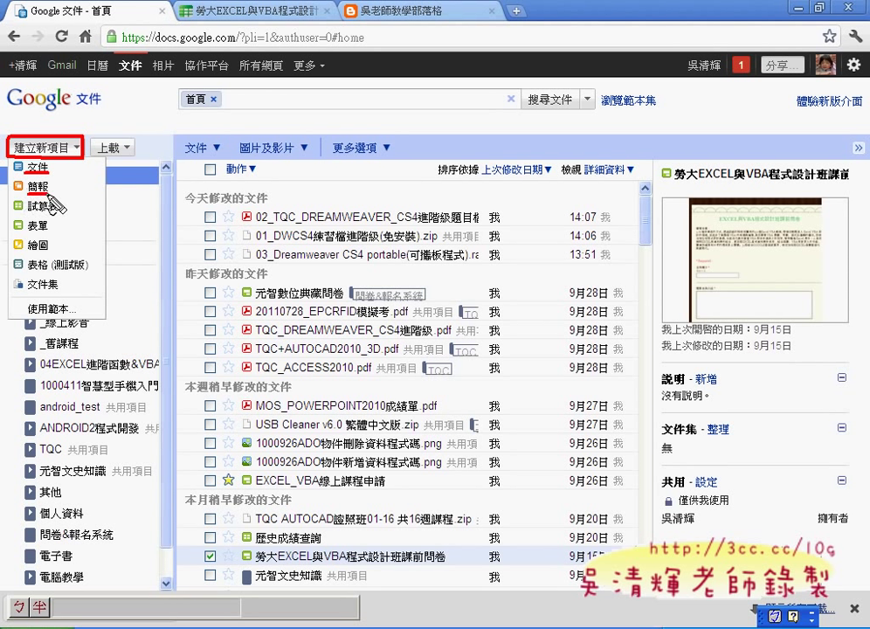
mouse_move(27, 212)
mouse_down()
mouse_move(50, 212)
mouse_move(48, 234)
mouse_up()
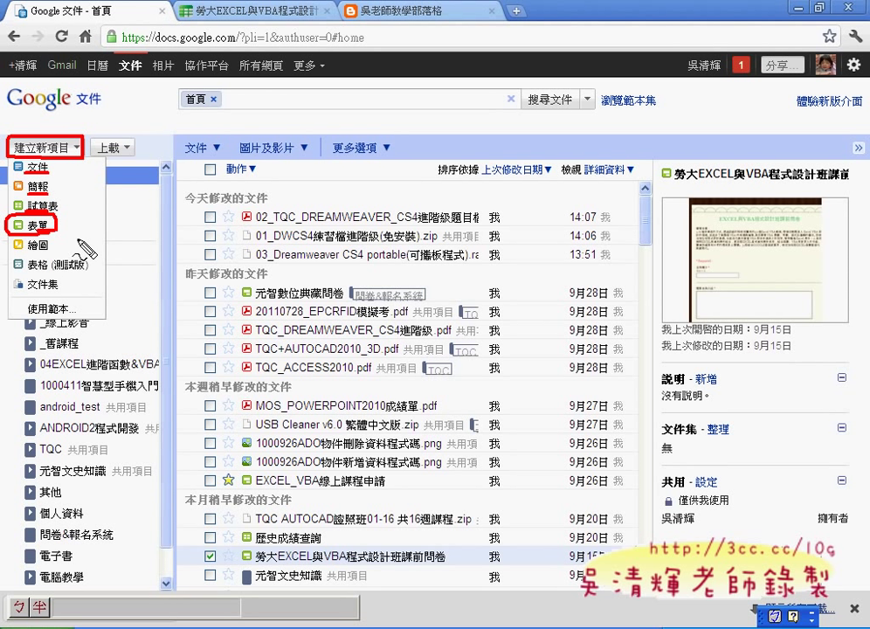
drag(51, 274, 86, 277)
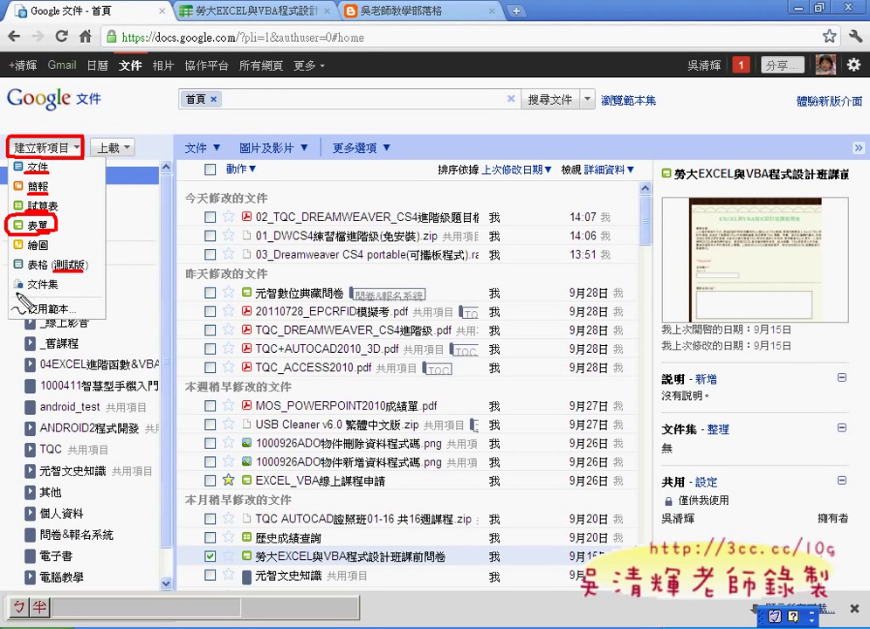
mouse_move(11, 294)
mouse_down()
mouse_move(60, 295)
mouse_move(10, 293)
mouse_up()
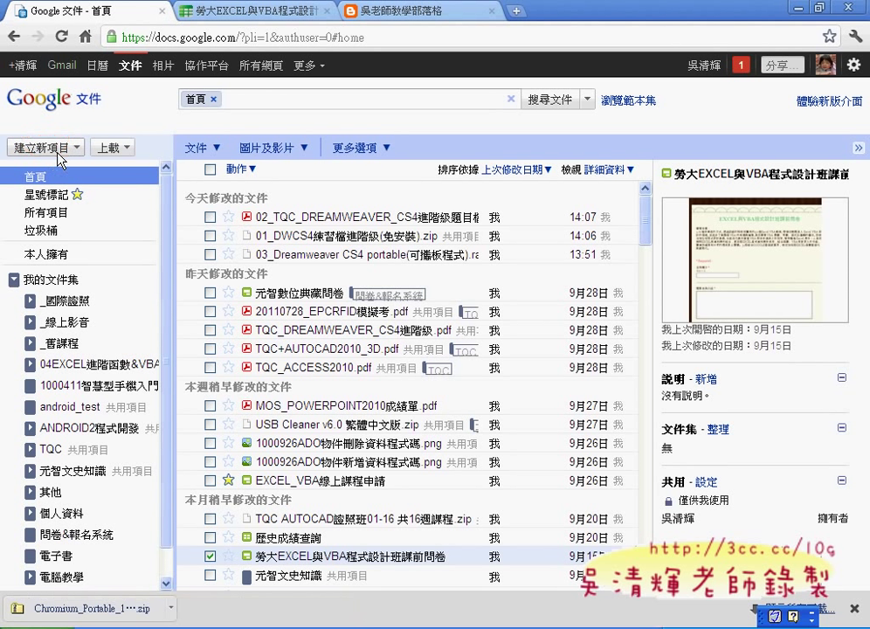
- Create a new form from 建立新項目 > 表單 and select its 無標題表單 title for replacing
click(58, 153)
click(61, 229)
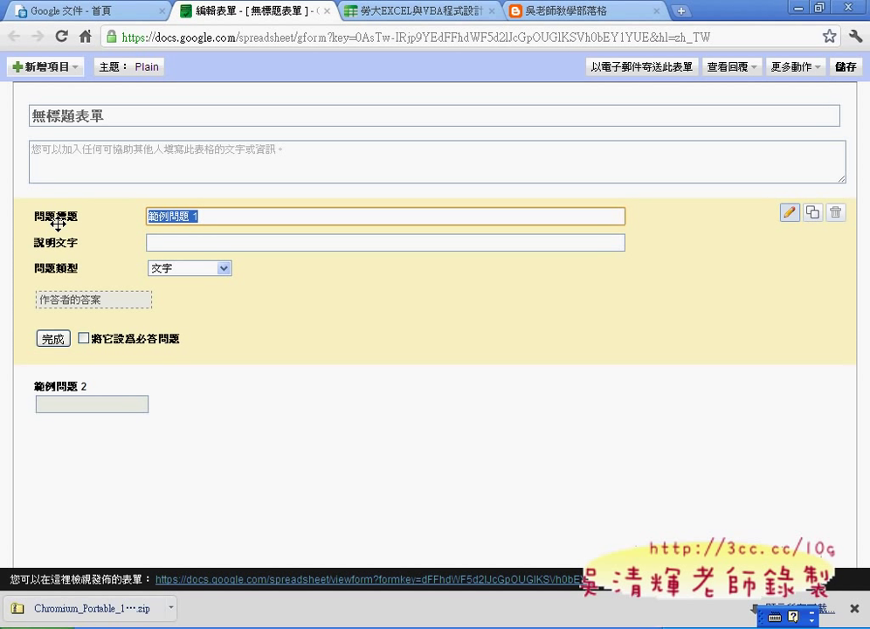
click(114, 117)
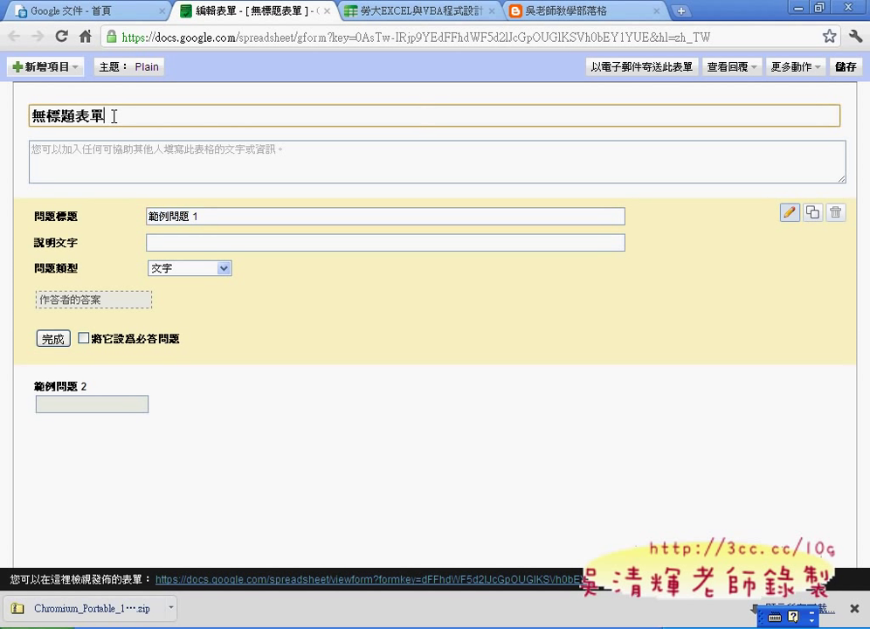
double_click(114, 117)
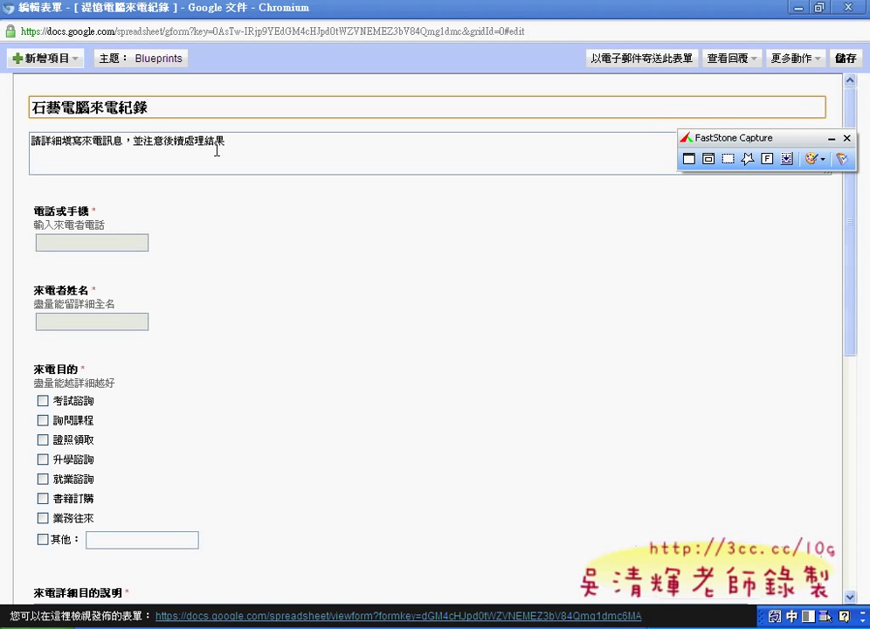
click(332, 149)
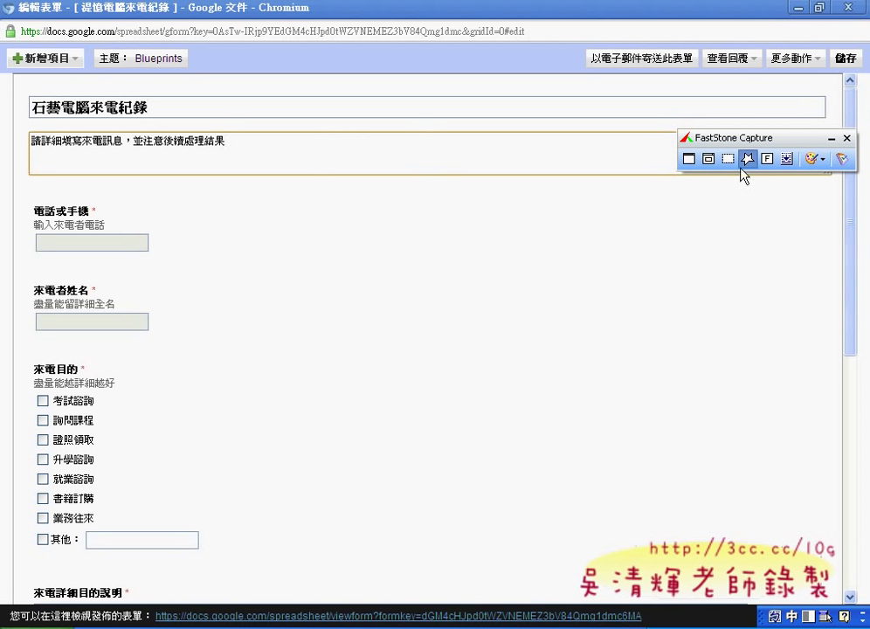
click(830, 138)
click(65, 105)
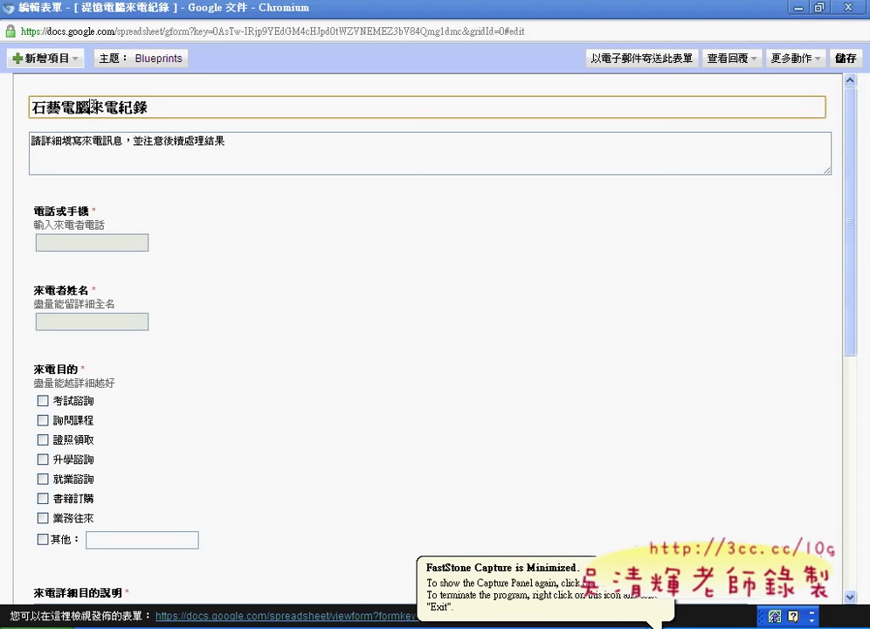
drag(147, 107, 31, 103)
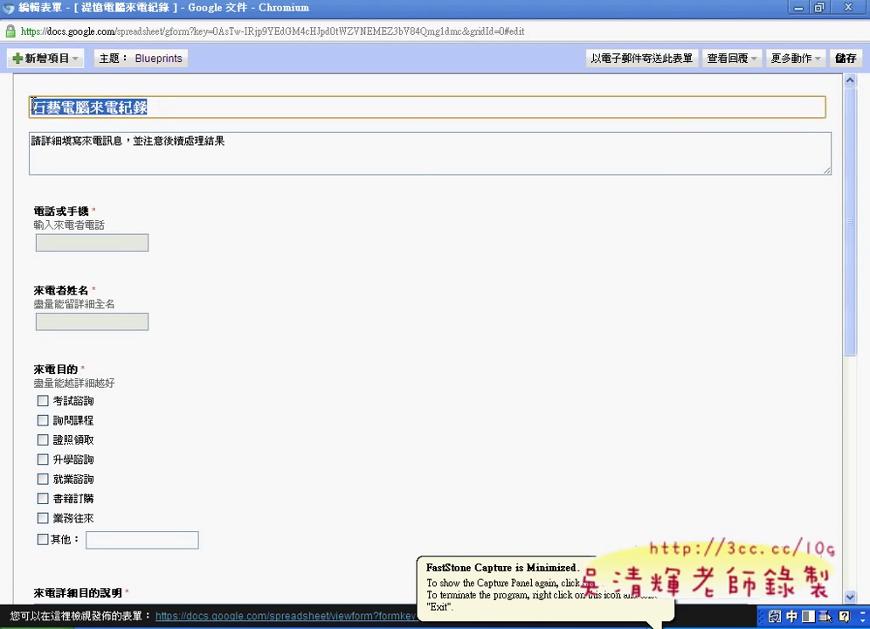
key(ctrl+space)
mouse_move(140, 132)
mouse_down()
mouse_move(77, 116)
mouse_move(152, 112)
mouse_up()
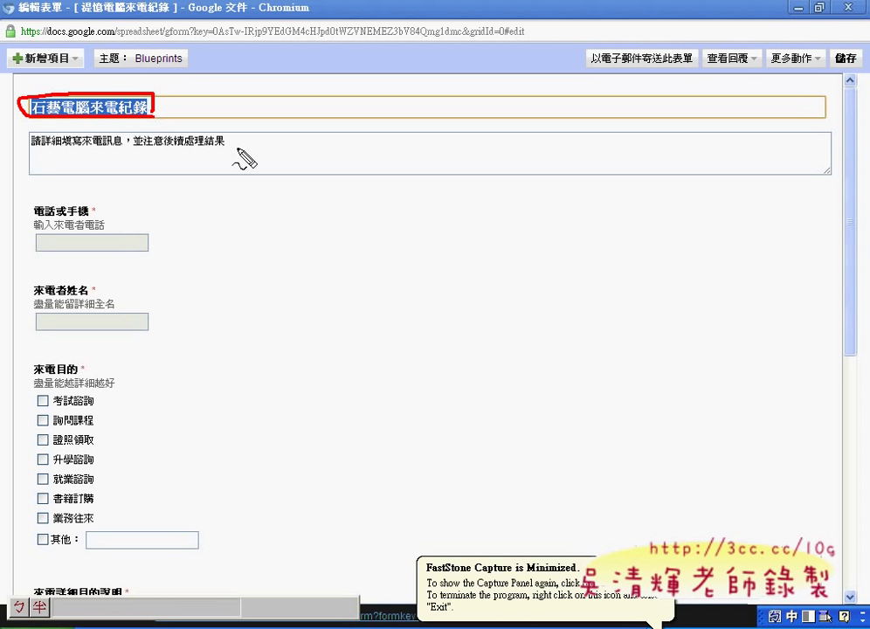
drag(233, 152, 31, 152)
drag(49, 143, 31, 136)
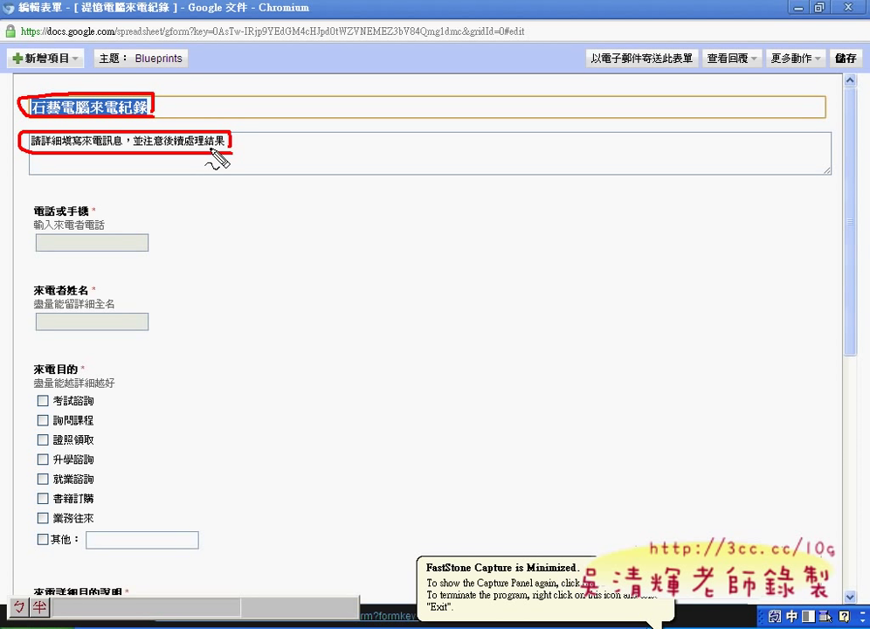
key(Escape)
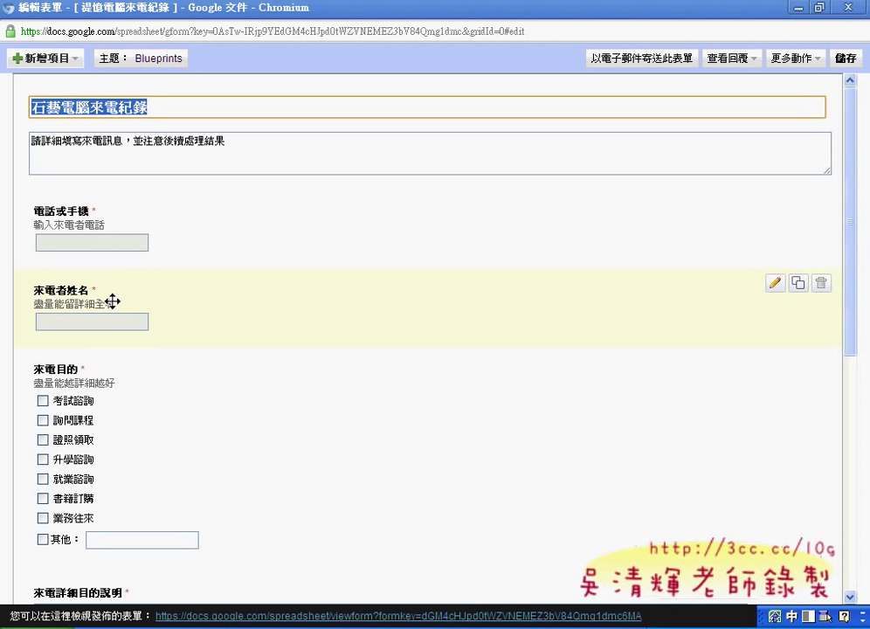
- Test the 來電目的 checkboxes, ending with 考試諮詢 and 證照領取 ticked
scroll(120, 299, down, 1)
scroll(119, 300, down, 1)
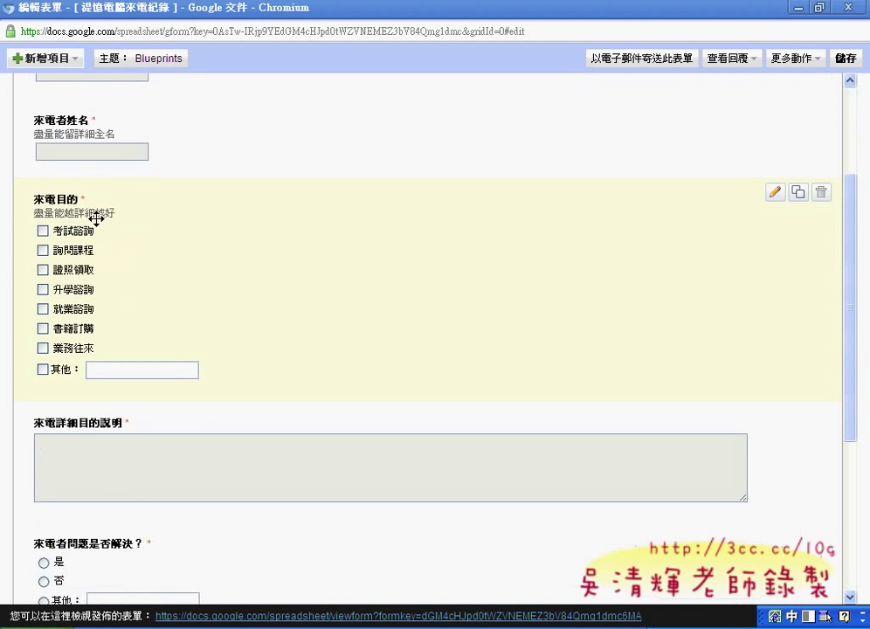
click(41, 231)
click(42, 251)
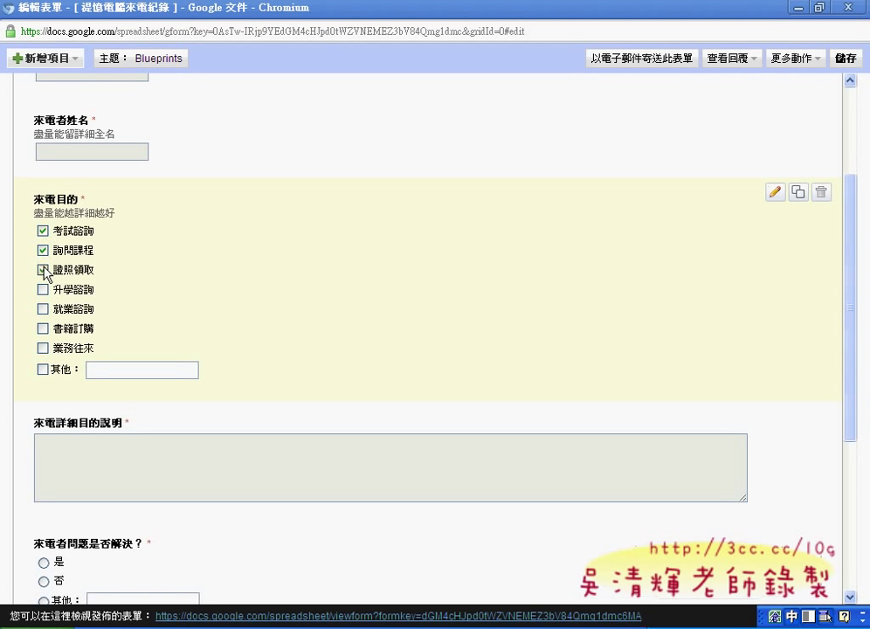
click(42, 270)
click(42, 250)
click(42, 231)
click(42, 270)
click(42, 270)
click(42, 270)
click(41, 233)
click(42, 270)
- Tick the 其他 choice in the 來電目的 preview as well
click(102, 368)
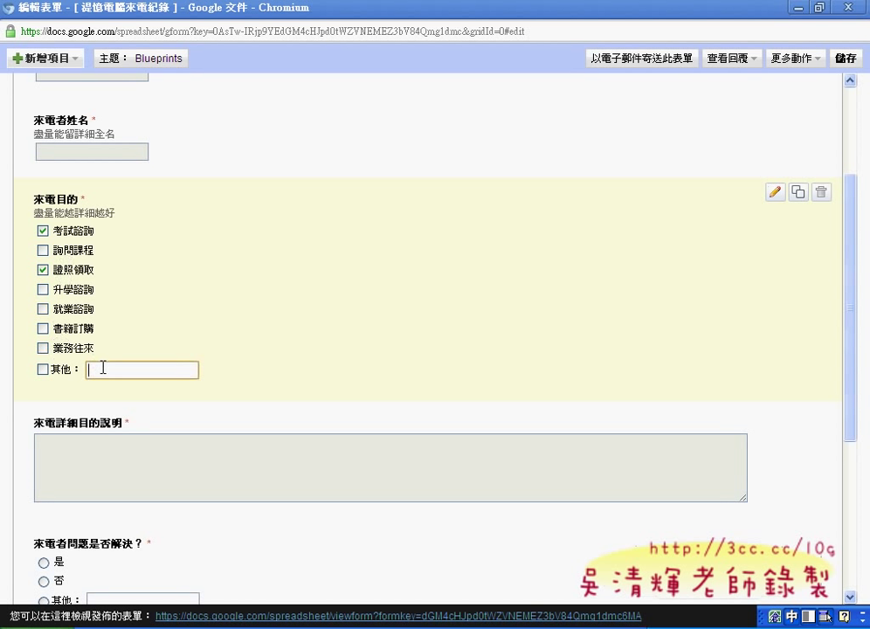
click(42, 370)
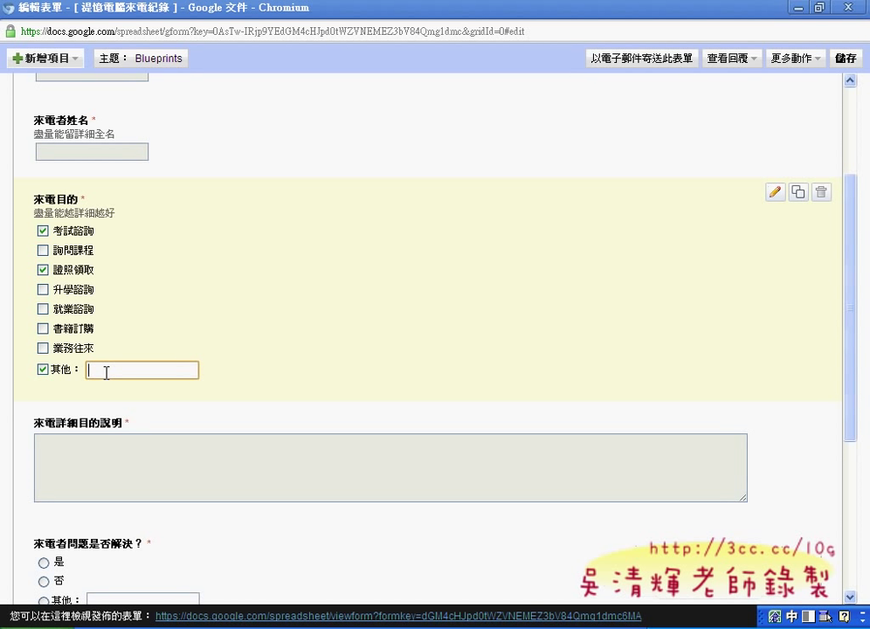
scroll(104, 350, down, 3)
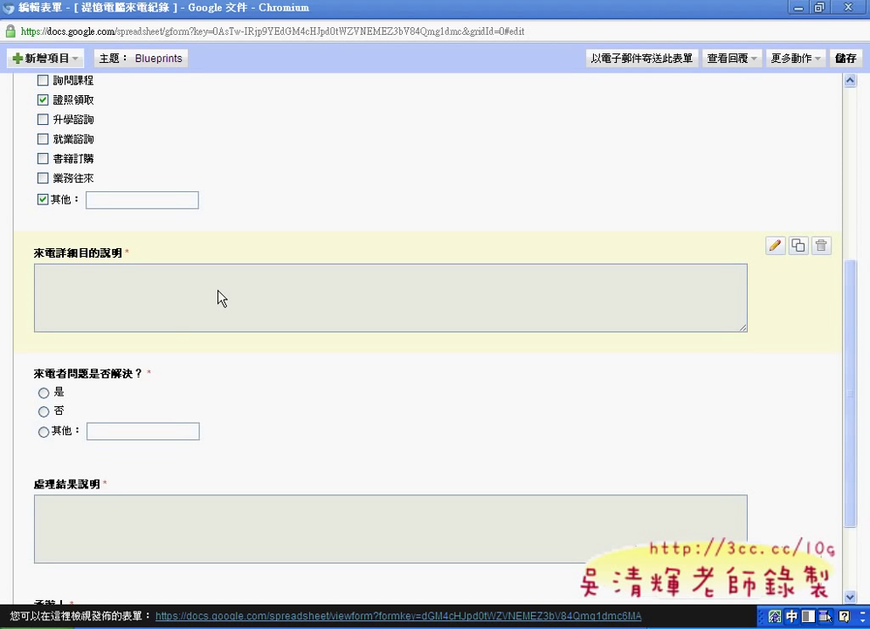
- Edit 來電詳細目的說明 and review the question types, highlighting 段落文字 with red annotations
click(775, 249)
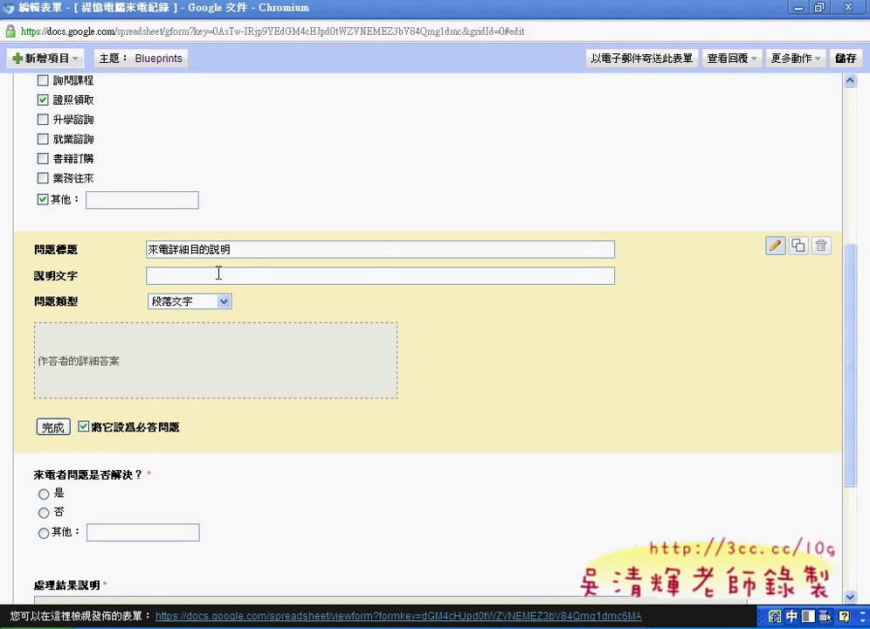
click(224, 303)
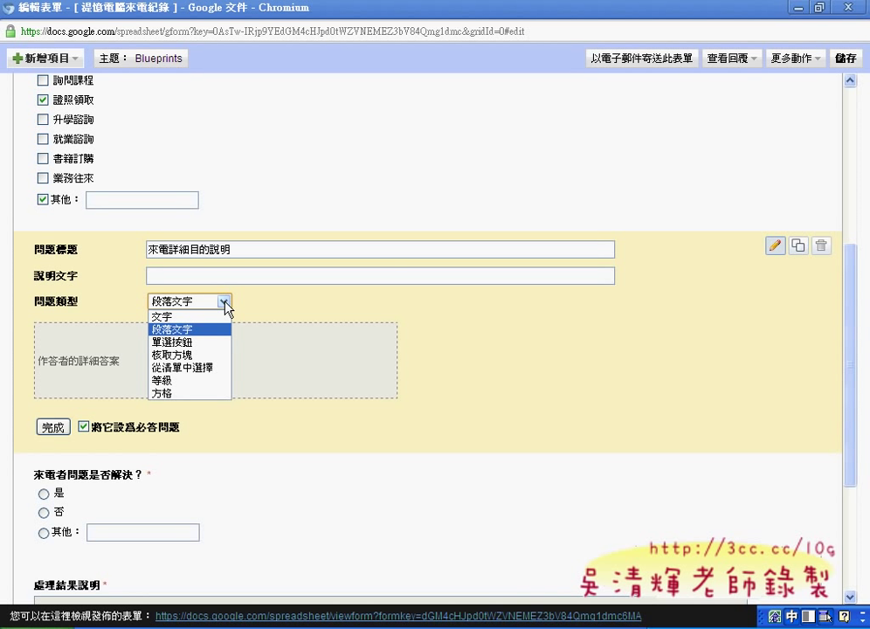
key(ctrl+space)
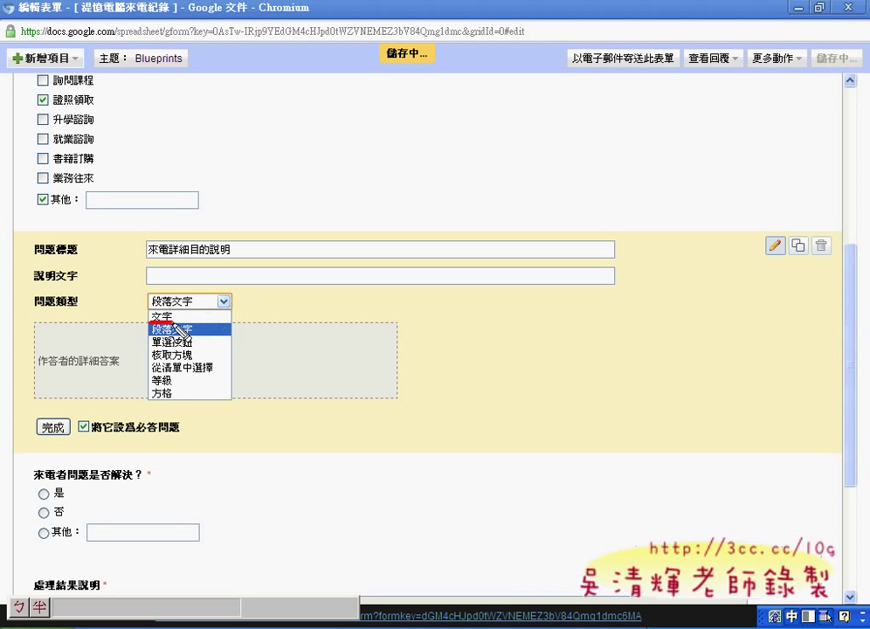
drag(180, 330, 148, 312)
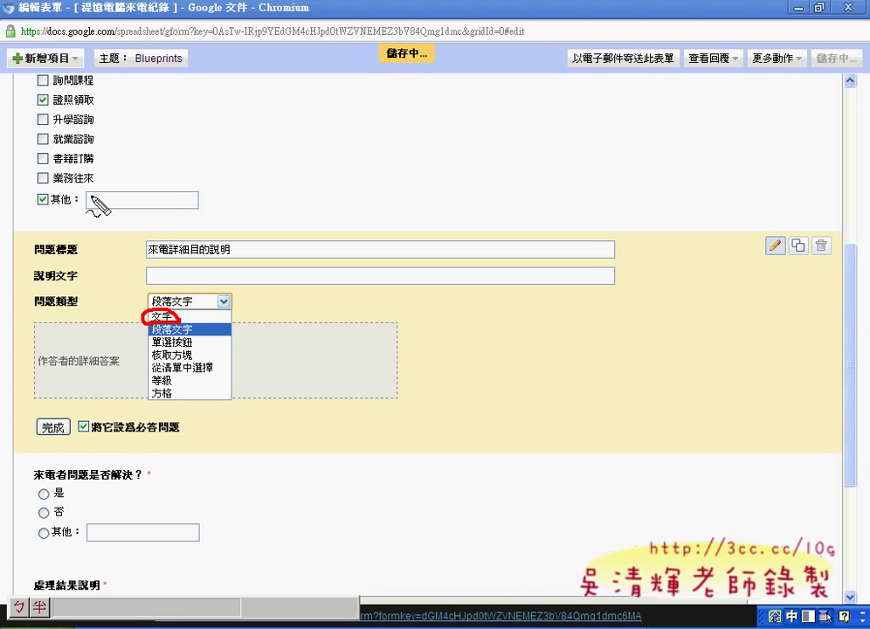
drag(84, 194, 194, 211)
mouse_move(84, 193)
mouse_down()
mouse_move(194, 194)
mouse_move(196, 212)
mouse_up()
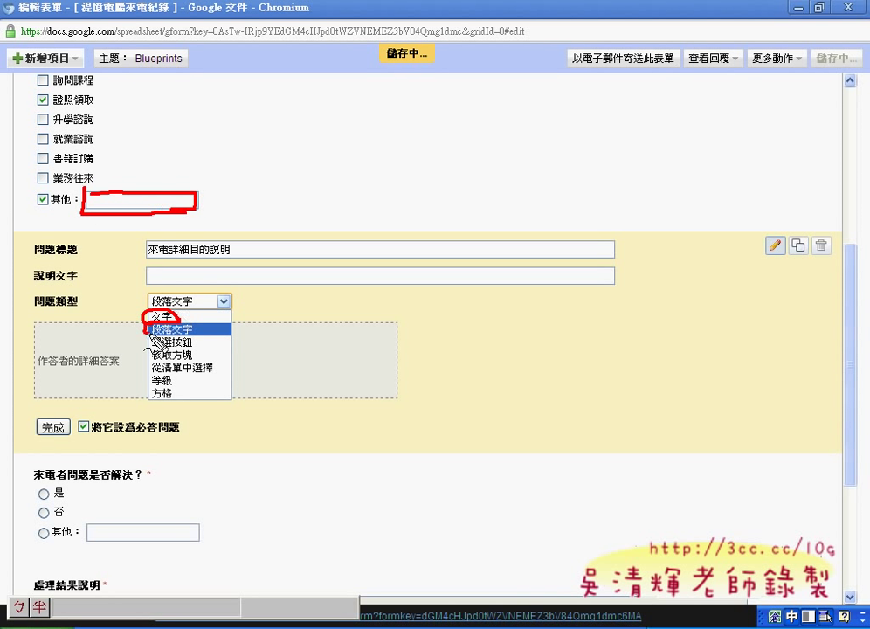
drag(148, 325, 198, 335)
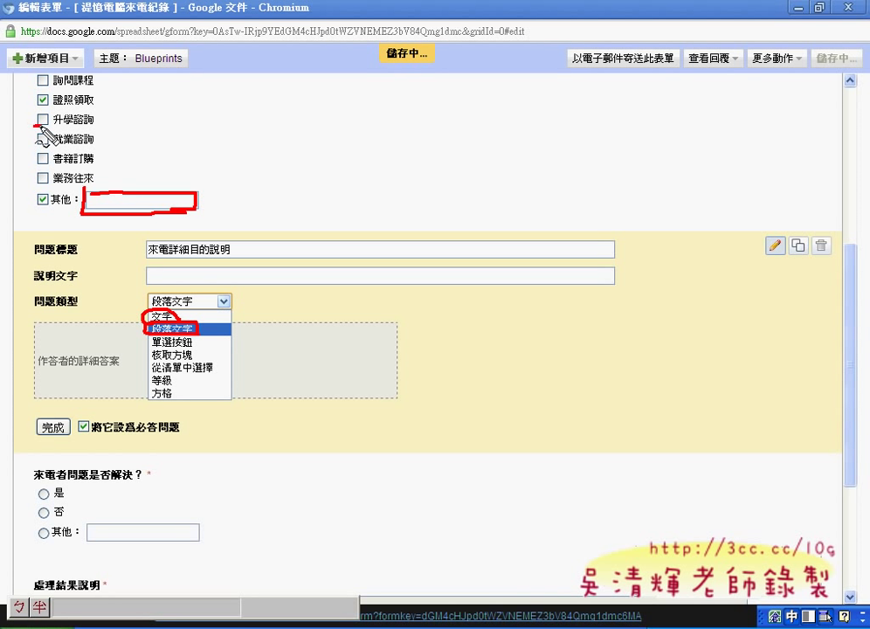
mouse_move(33, 127)
mouse_down()
mouse_move(97, 125)
mouse_move(32, 121)
mouse_up()
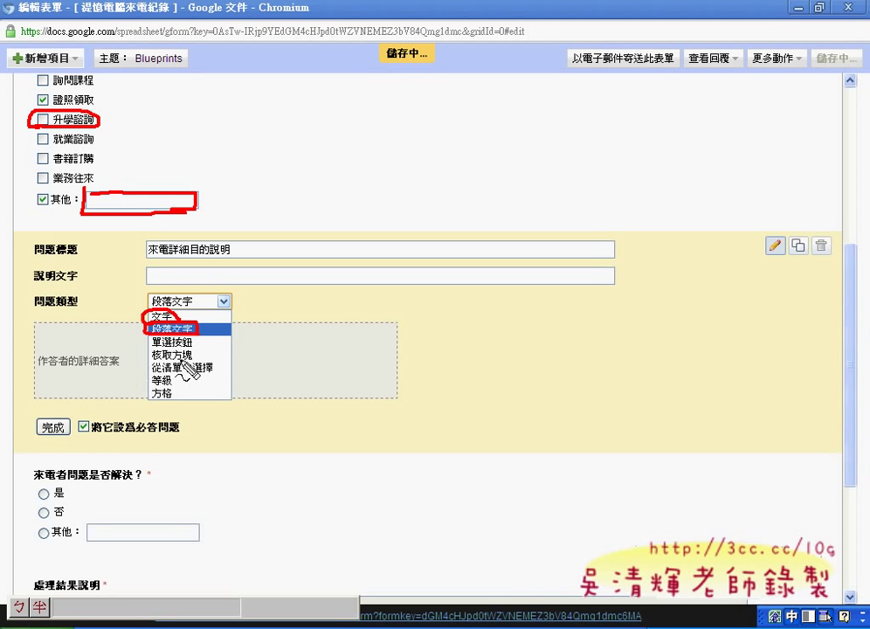
drag(195, 357, 142, 300)
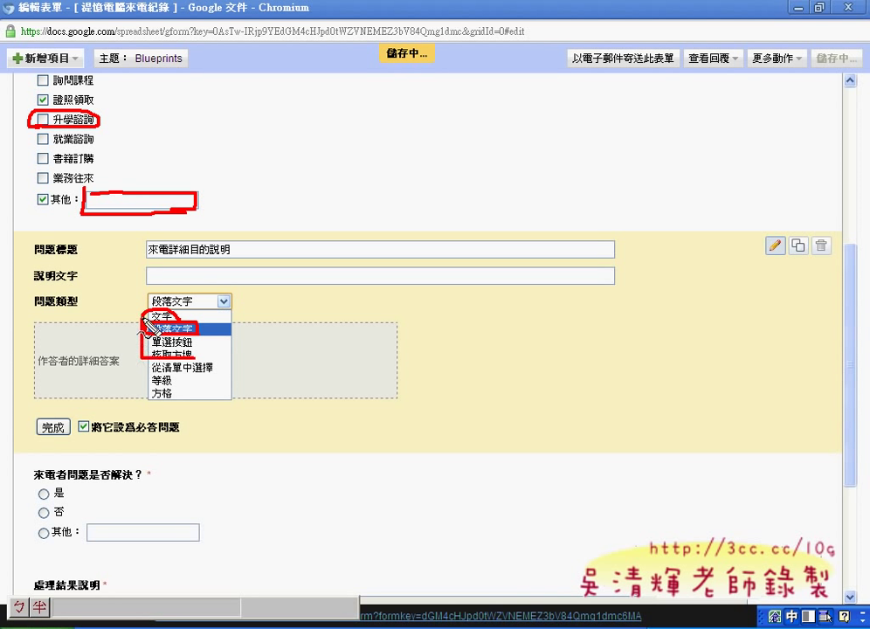
drag(143, 299, 198, 357)
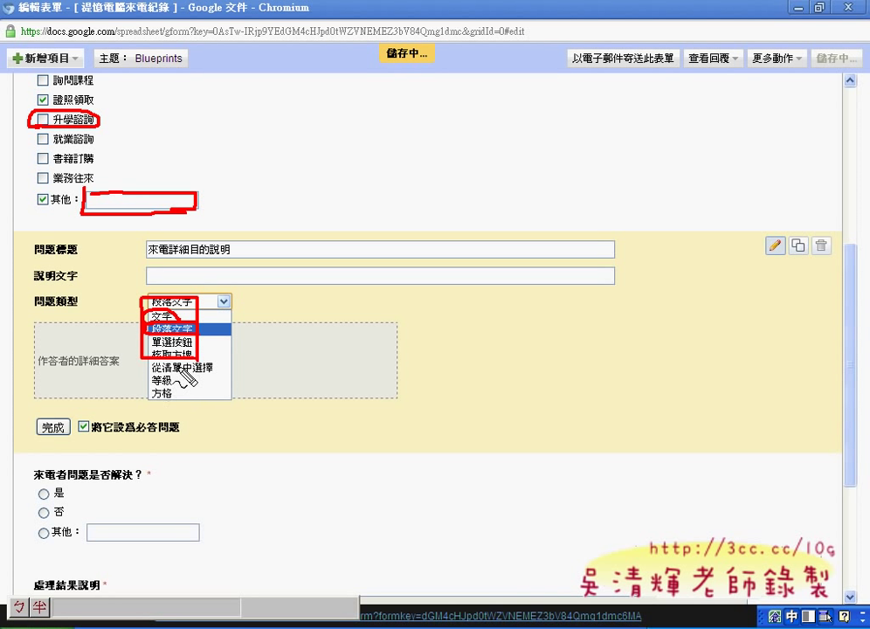
key(Escape)
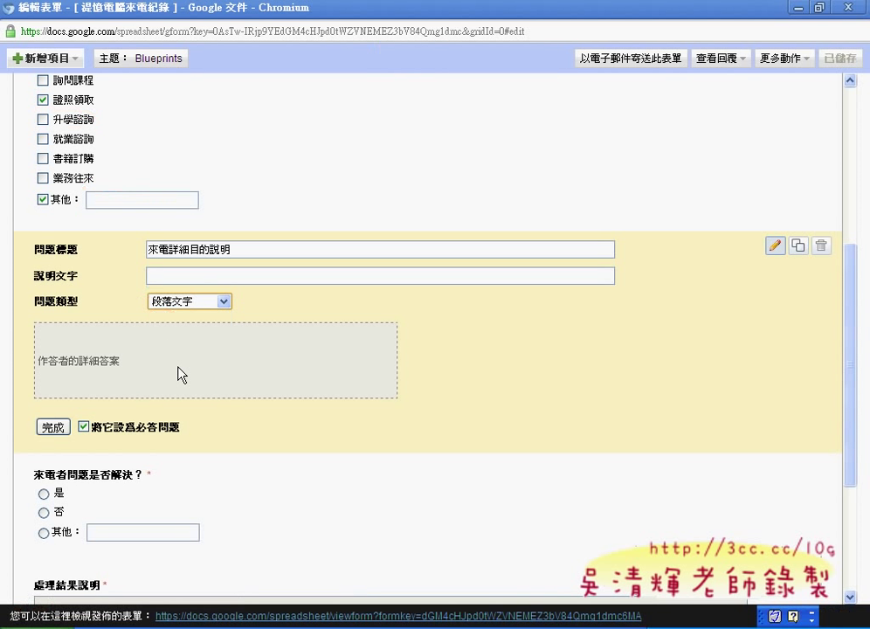
- Keep 將它設為必答問題 checked on 來電詳細目的說明, marking it in red, and click 完成
scroll(177, 373, down, 2)
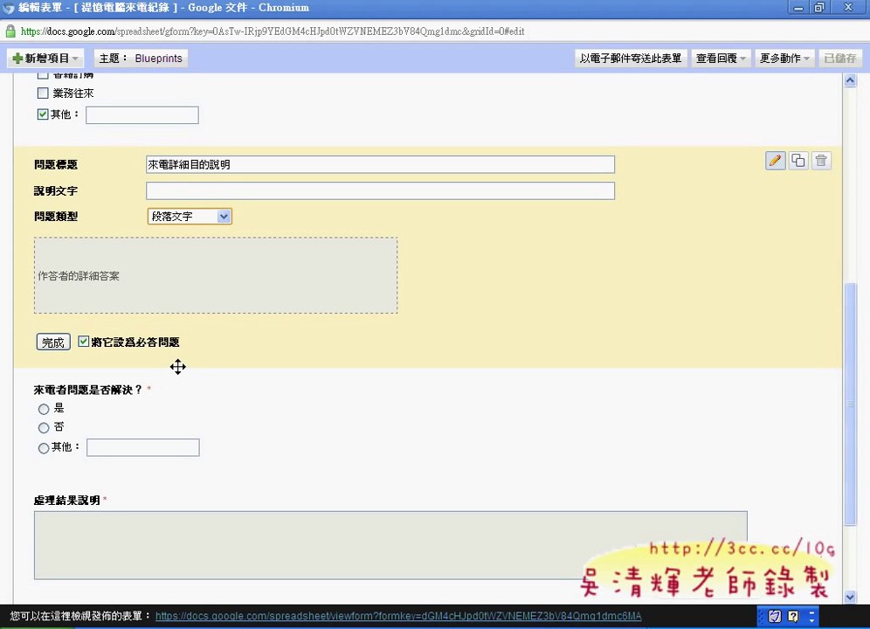
click(84, 342)
key(ctrl+space)
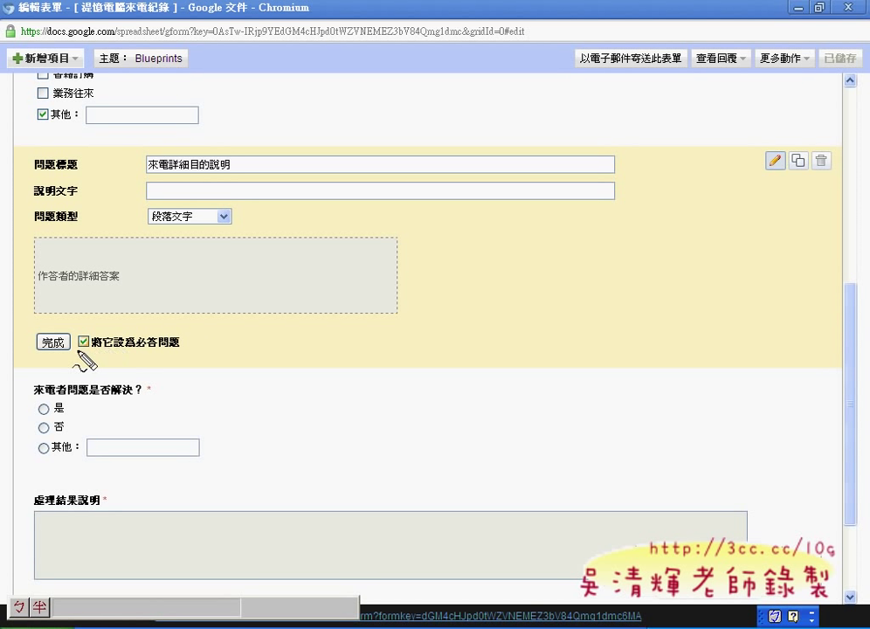
mouse_move(78, 351)
mouse_down()
mouse_move(186, 346)
mouse_move(74, 352)
mouse_up()
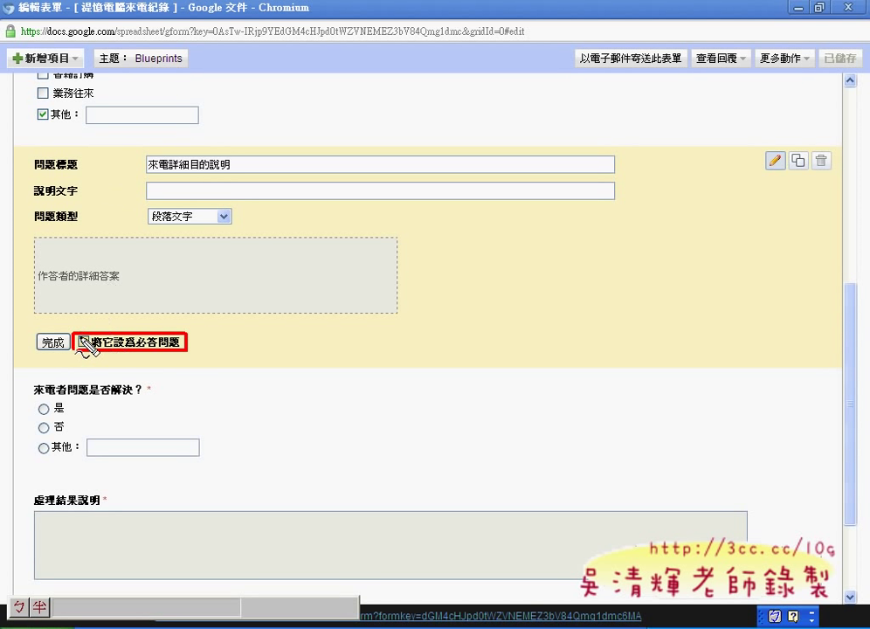
drag(79, 337, 97, 330)
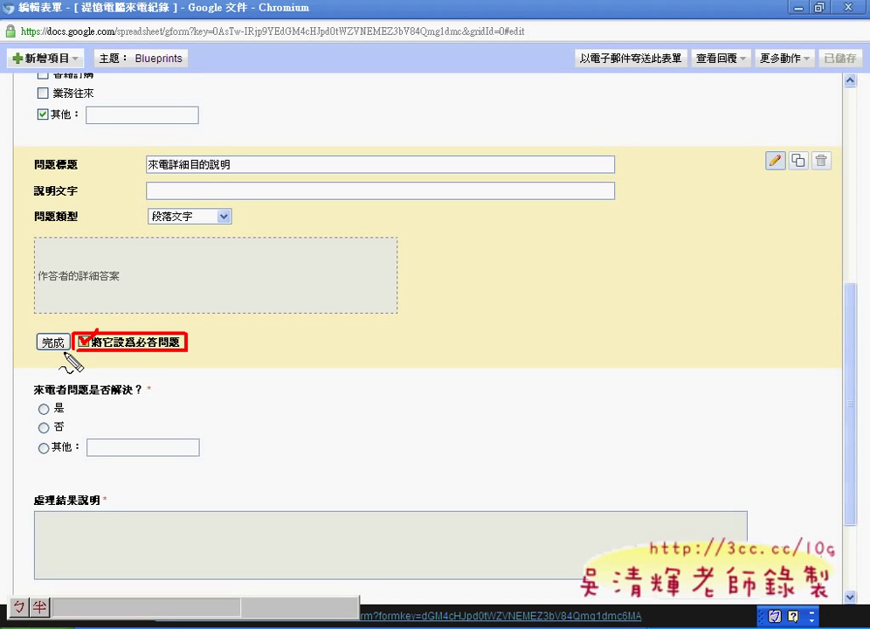
key(Escape)
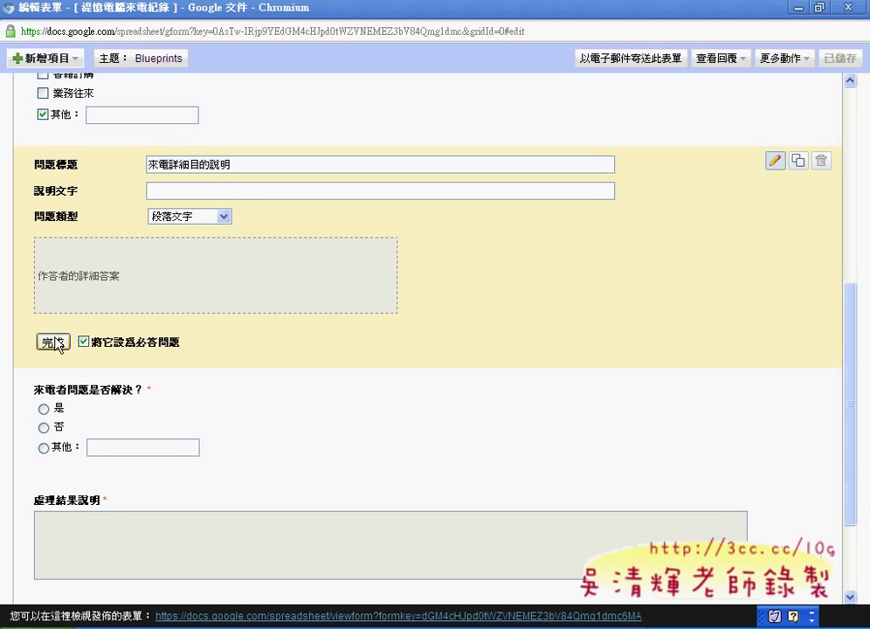
click(53, 342)
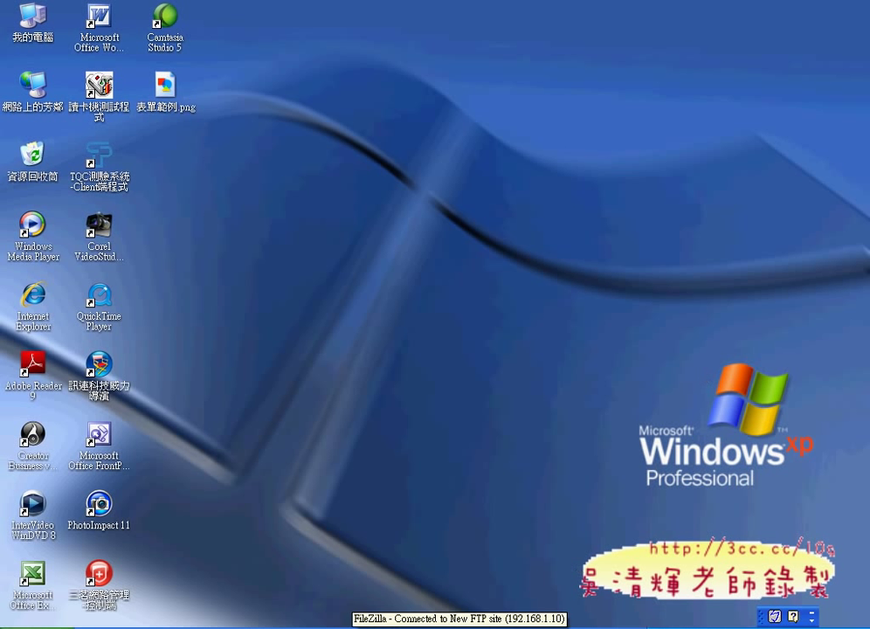
- In Internet Explorer, open 表單範例.png from the teacher's folder on server 192.168.1.10
click(279, 619)
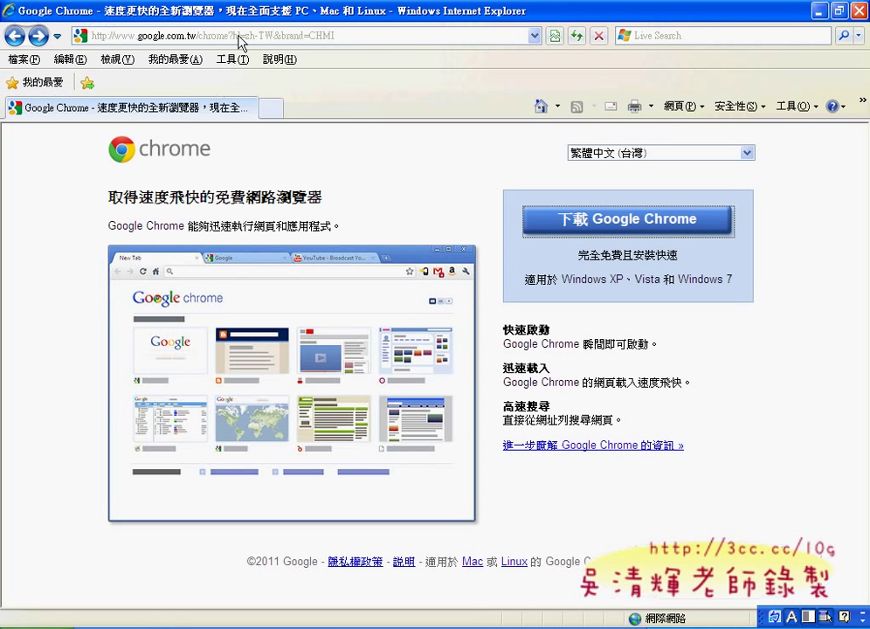
click(237, 35)
text(192)
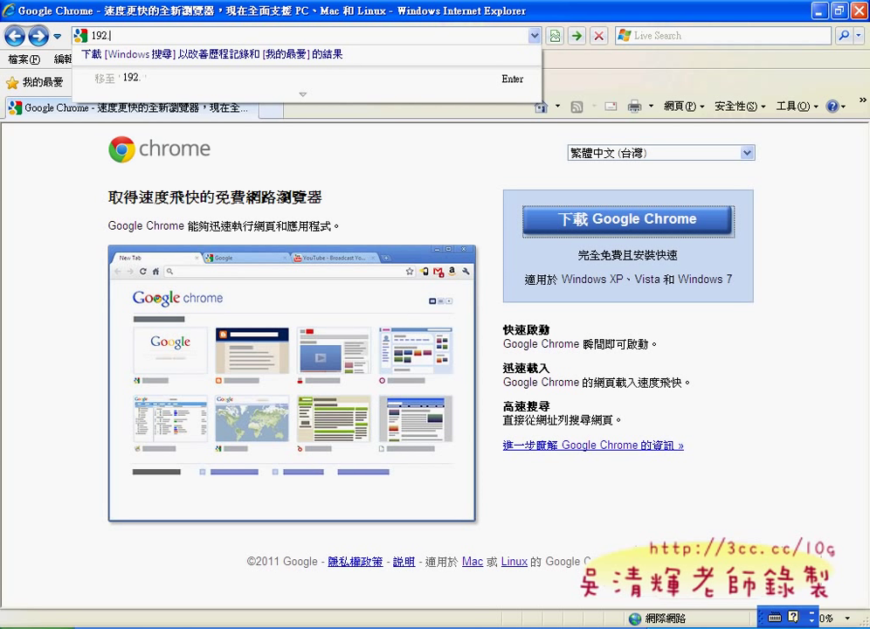
text(.168.1.10)
key(Return)
click(358, 233)
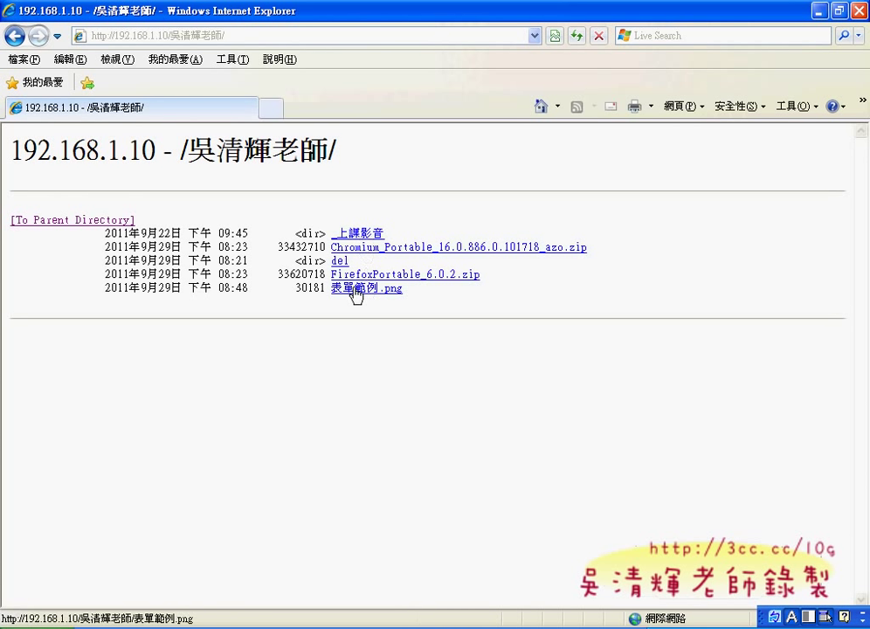
click(356, 289)
- View the sample form image at full size, then return to the call-log spreadsheet
click(257, 278)
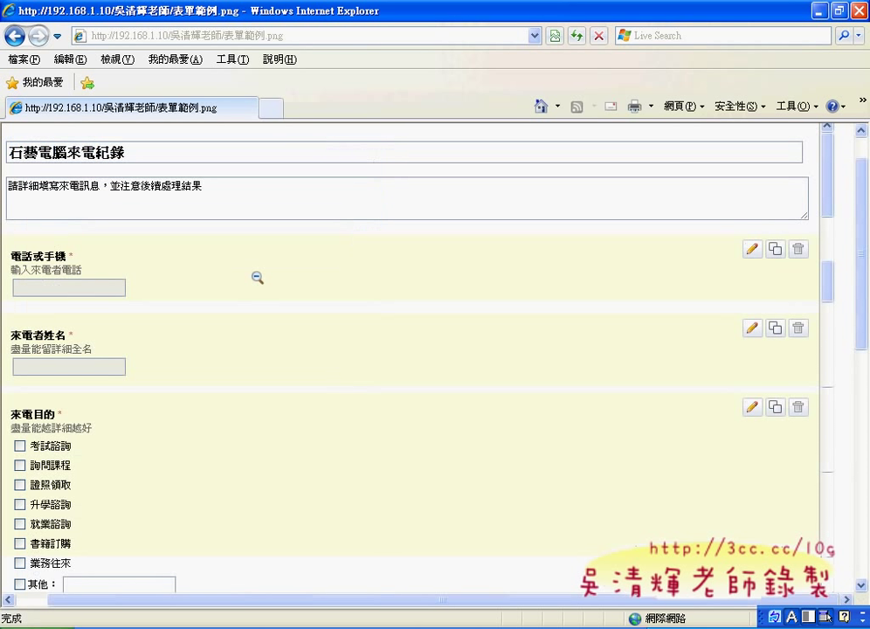
scroll(74, 241, up, 1)
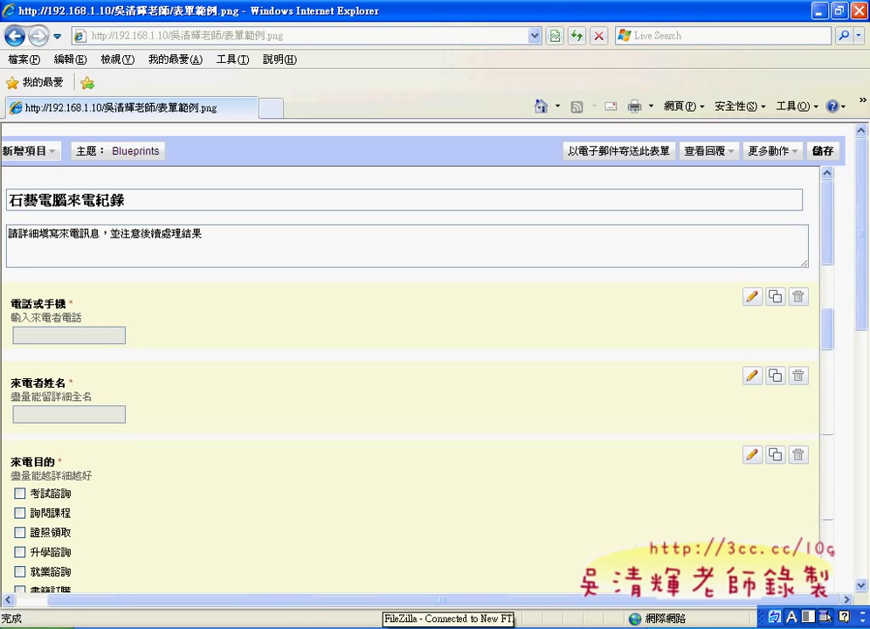
key(alt+Tab)
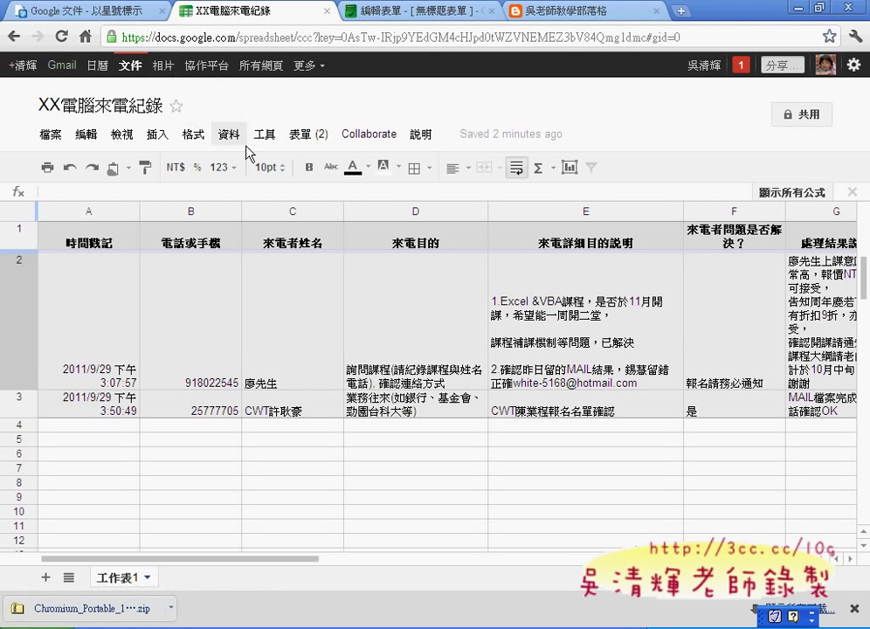
- Create a new blank form from the Google Docs list using Create new > Form
click(305, 134)
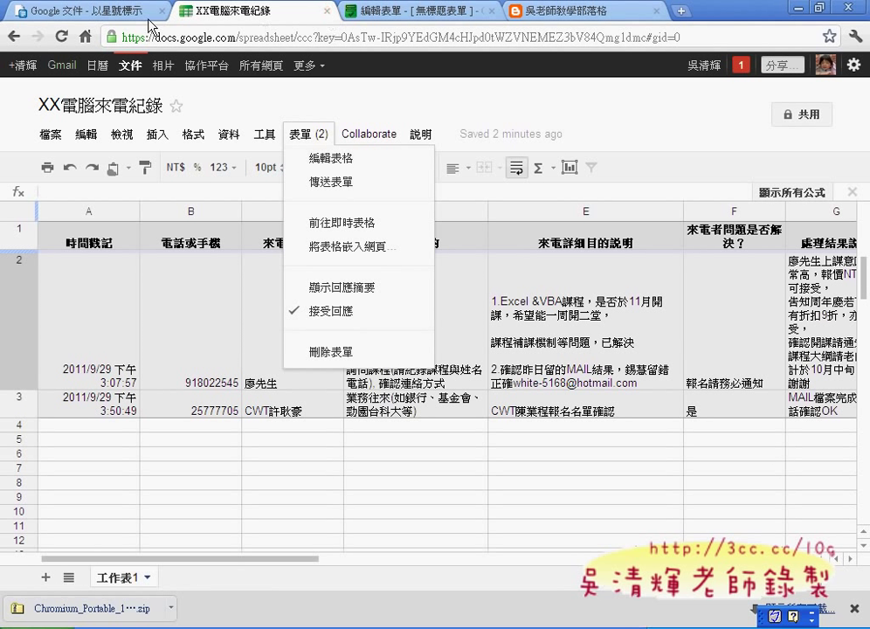
click(109, 19)
click(40, 146)
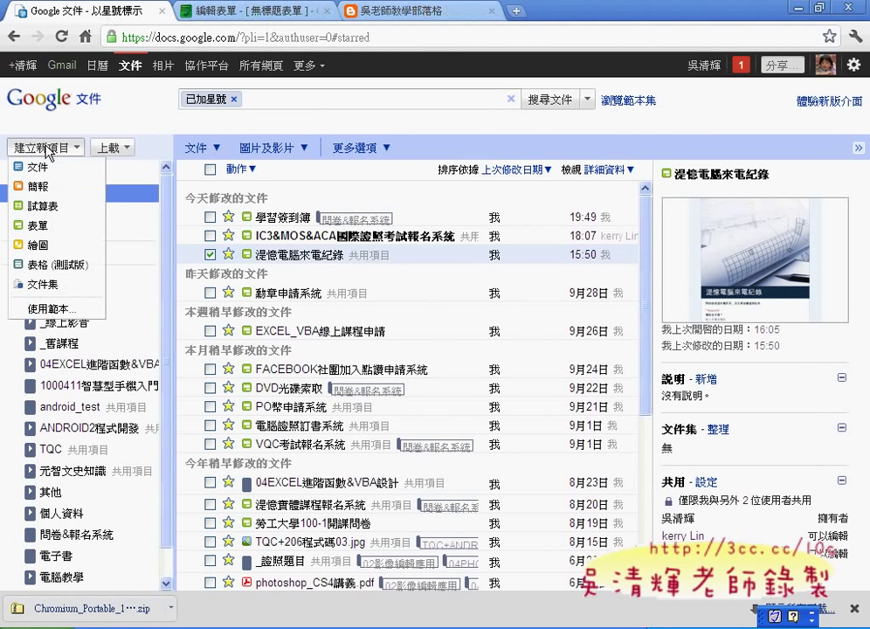
click(42, 225)
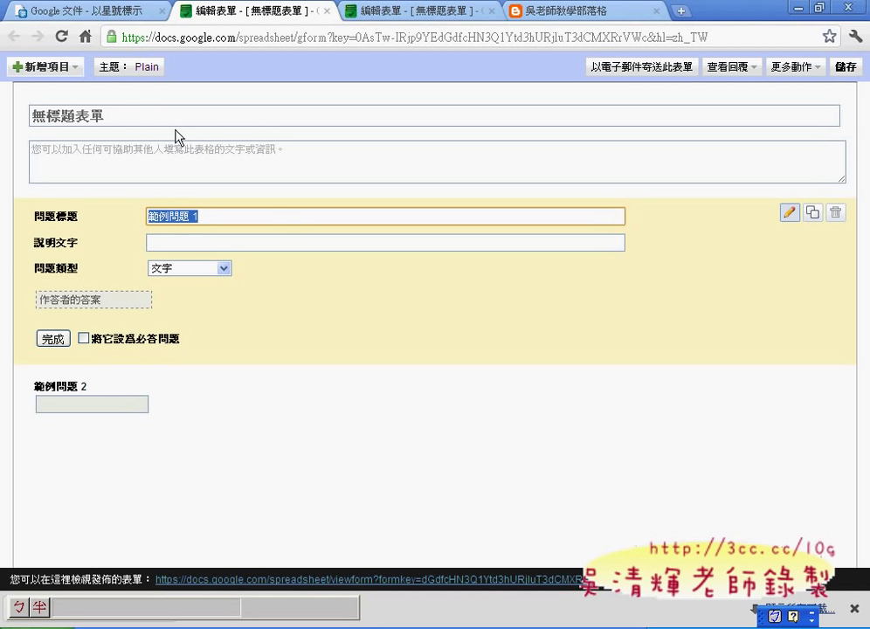
drag(136, 114, 19, 118)
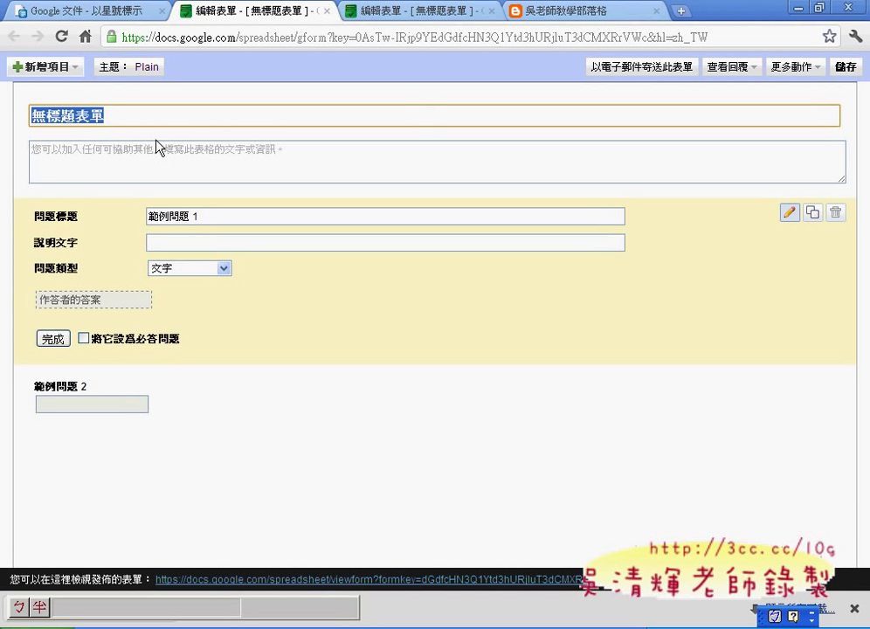
- Title the new form 來電紀錄, correcting the Chinese IME conversion errors along the way
click(146, 142)
drag(105, 114, 31, 113)
click(443, 14)
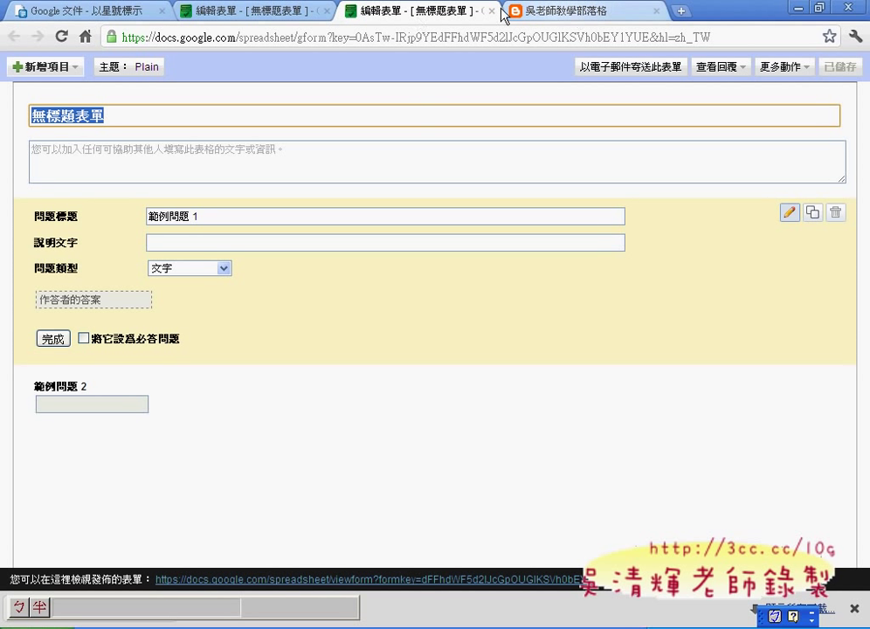
click(271, 12)
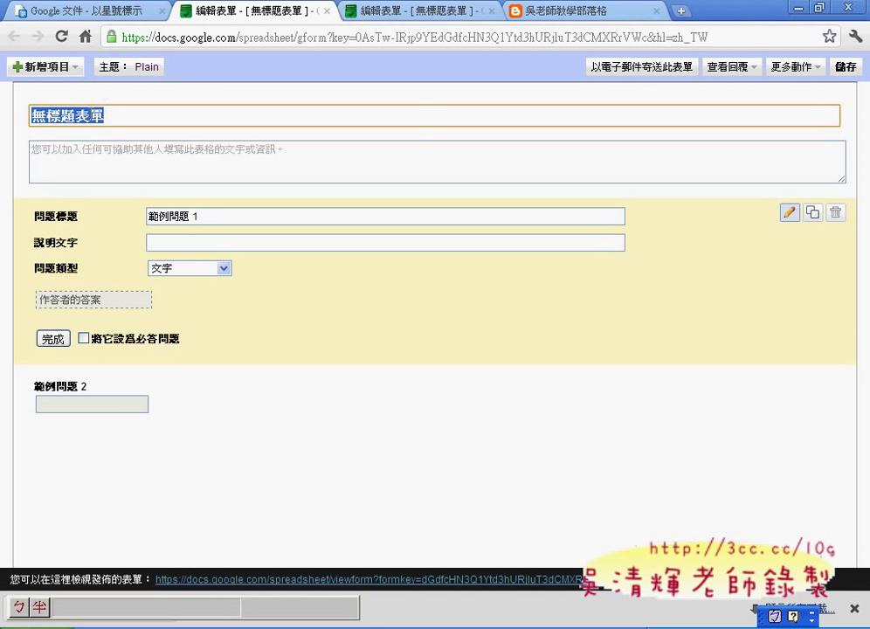
text(ㄌ)
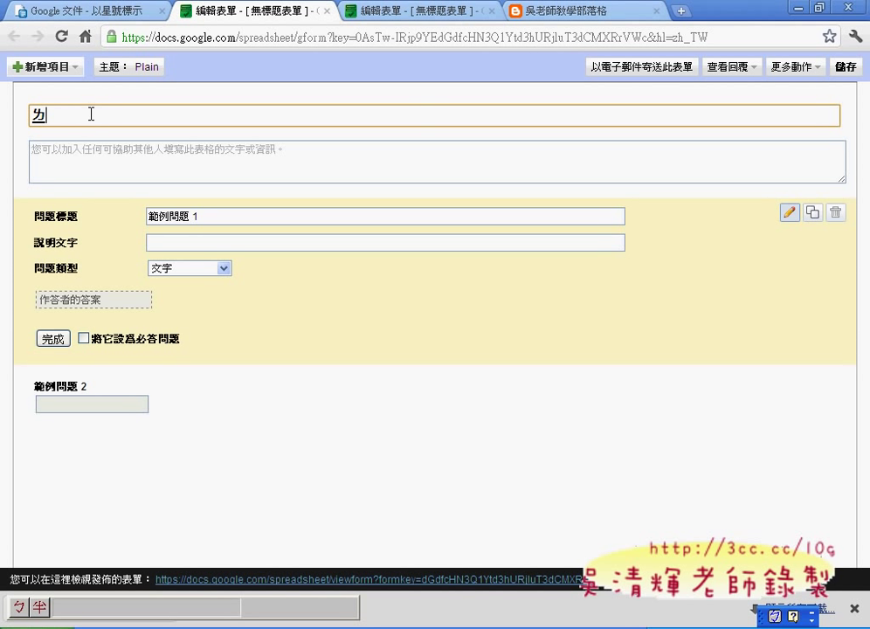
text(ㄞˊㄉㄧㄢˋㄐㄧˋ)
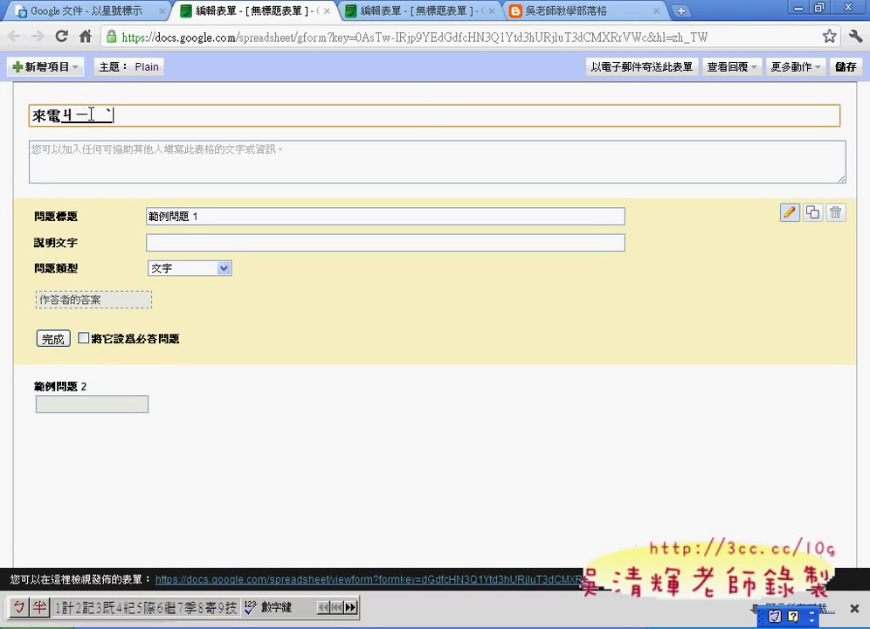
text(ㄌㄨˋ)
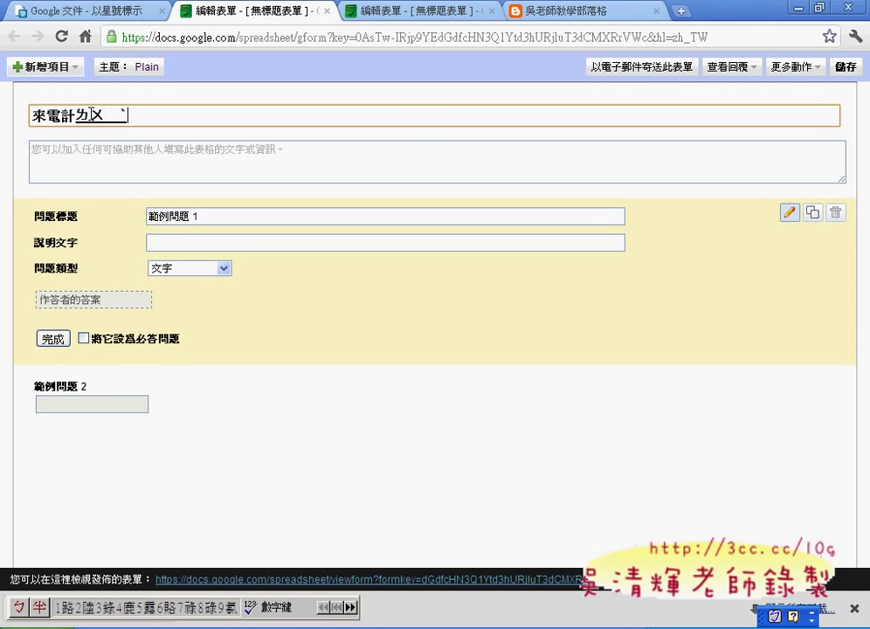
text(4)
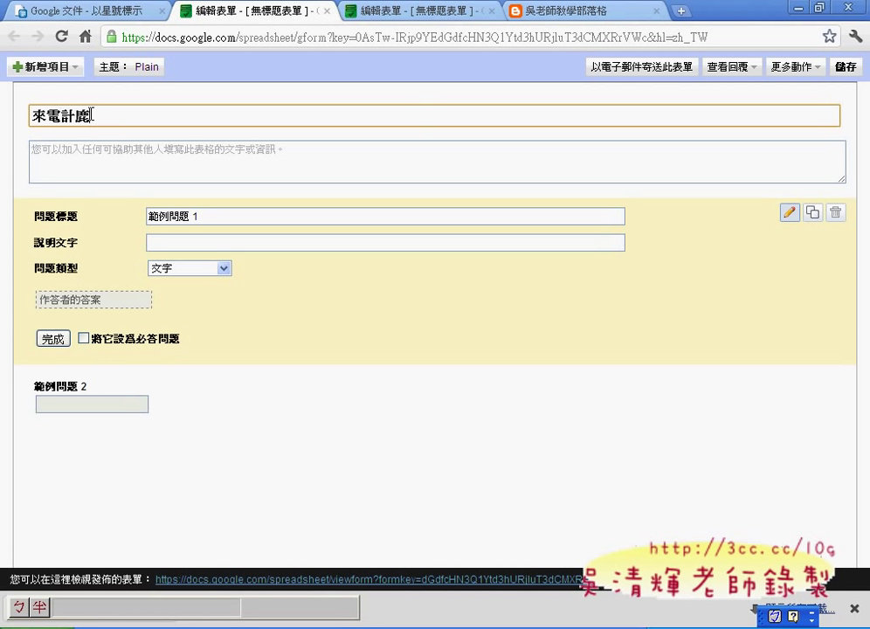
key(BackSpace)
key(BackSpace)
text(計ㄌㄨˋ)
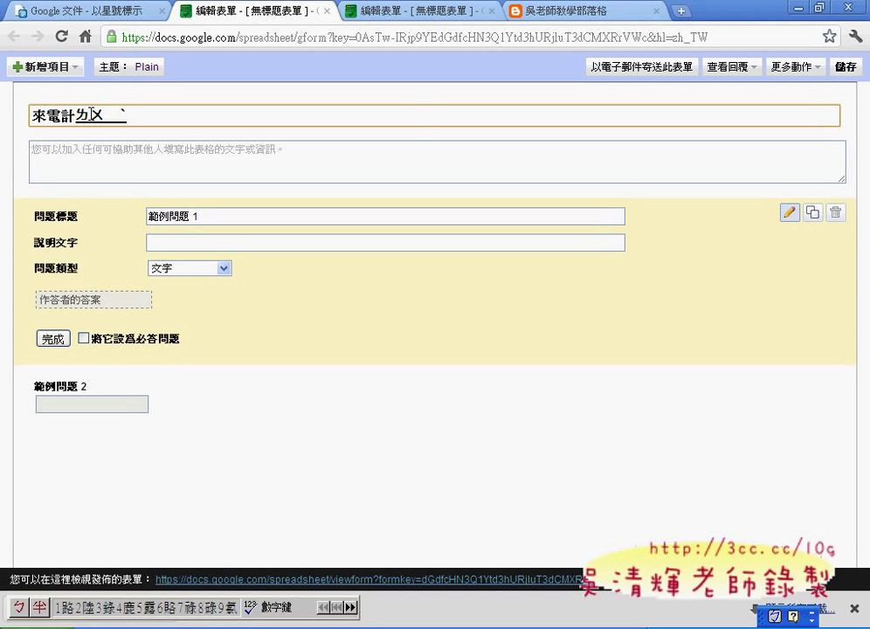
text(4)
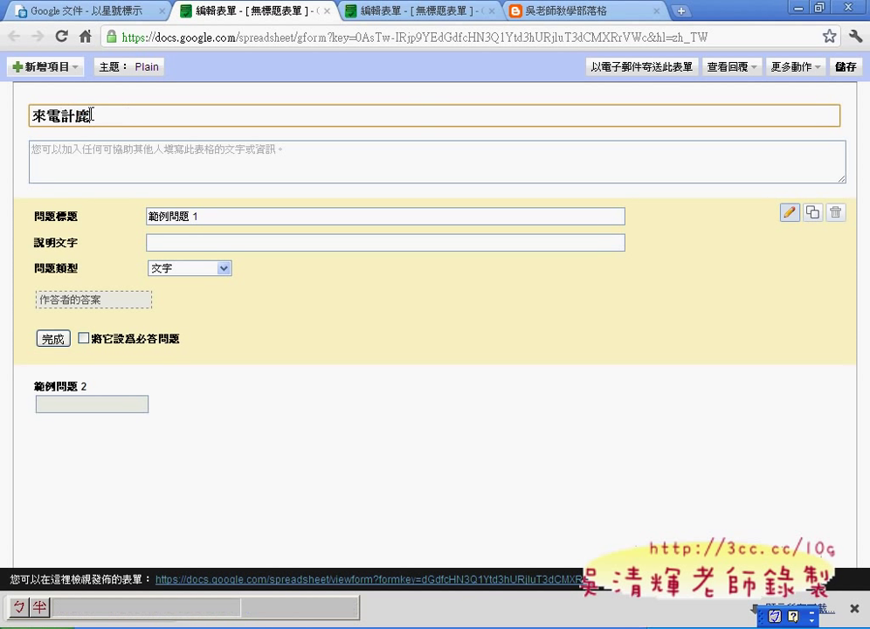
key(BackSpace)
key(BackSpace)
key(ctrl+space)
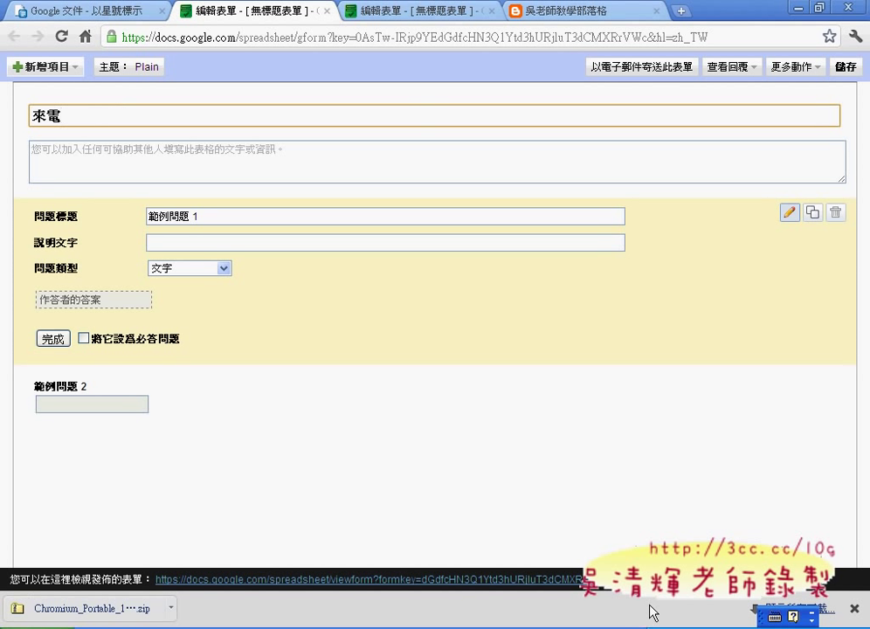
click(774, 617)
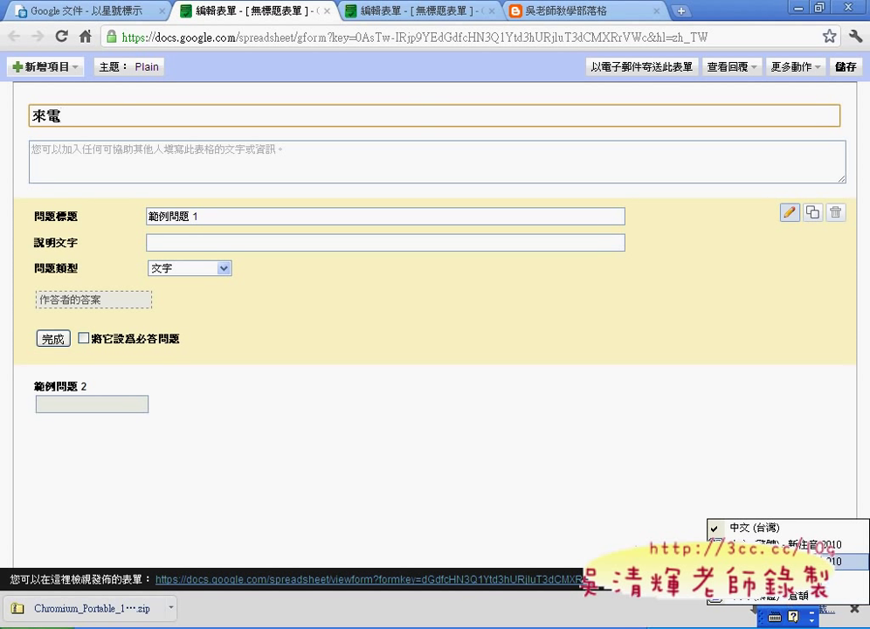
click(786, 578)
text(紀錄)
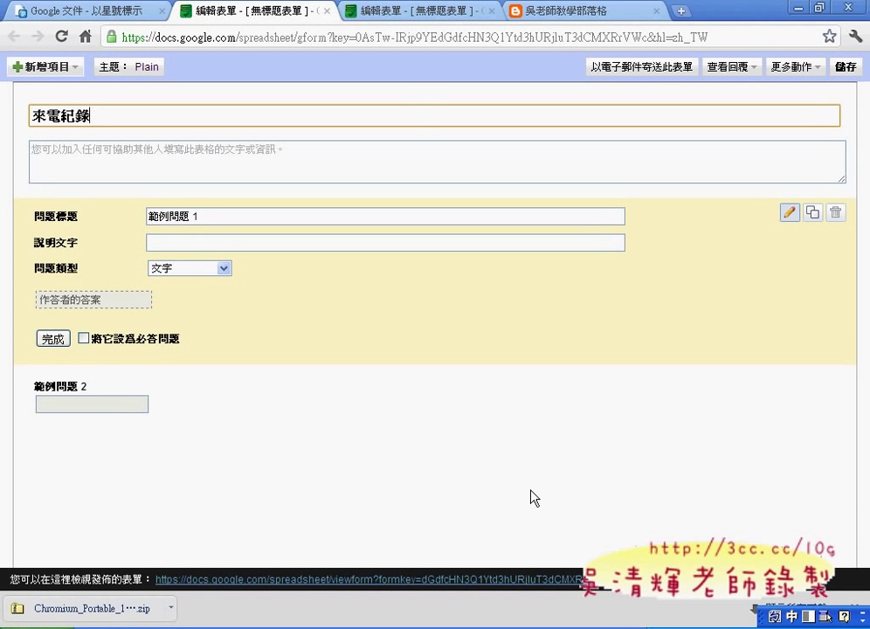
- Enter XXXX as the form's description
click(267, 159)
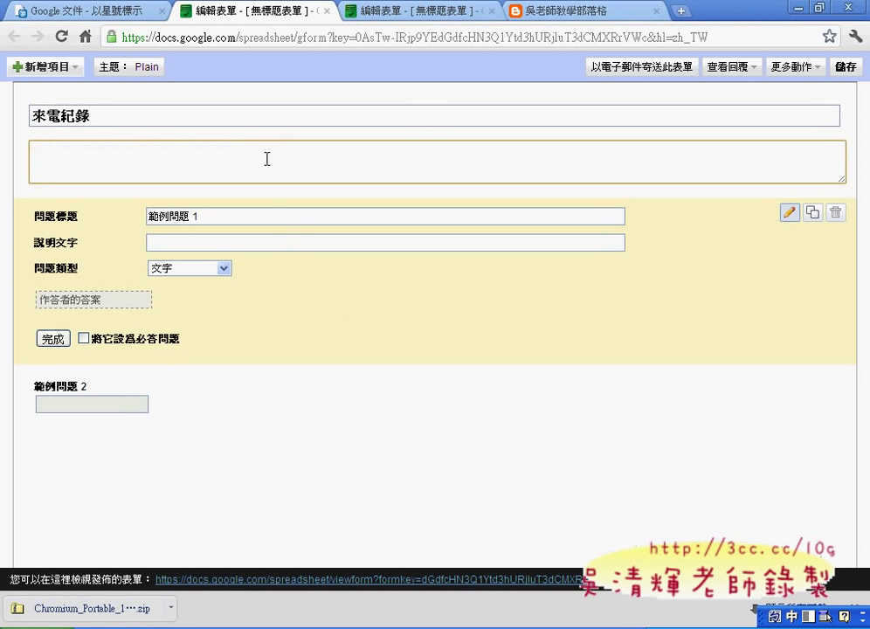
text(XXXX)
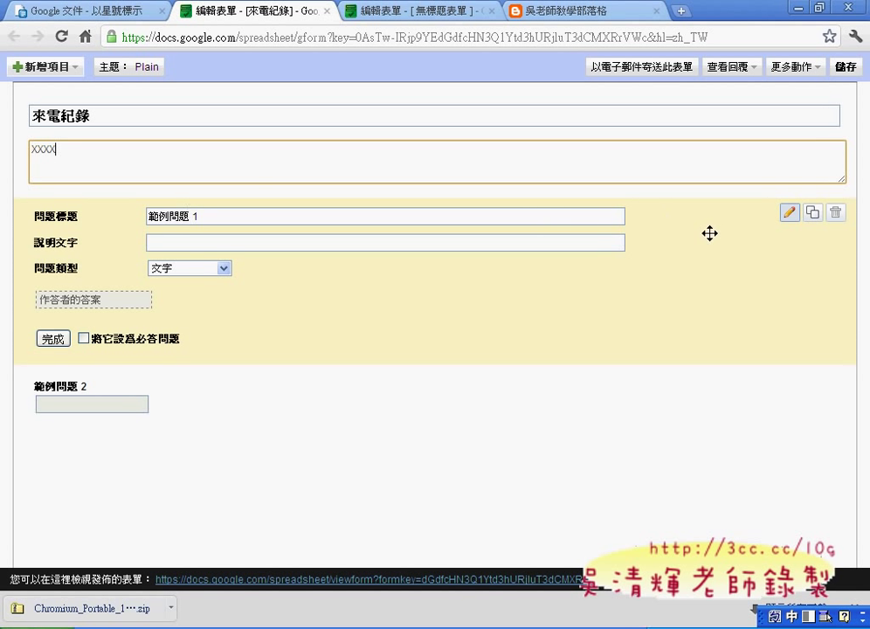
drag(319, 215, 149, 216)
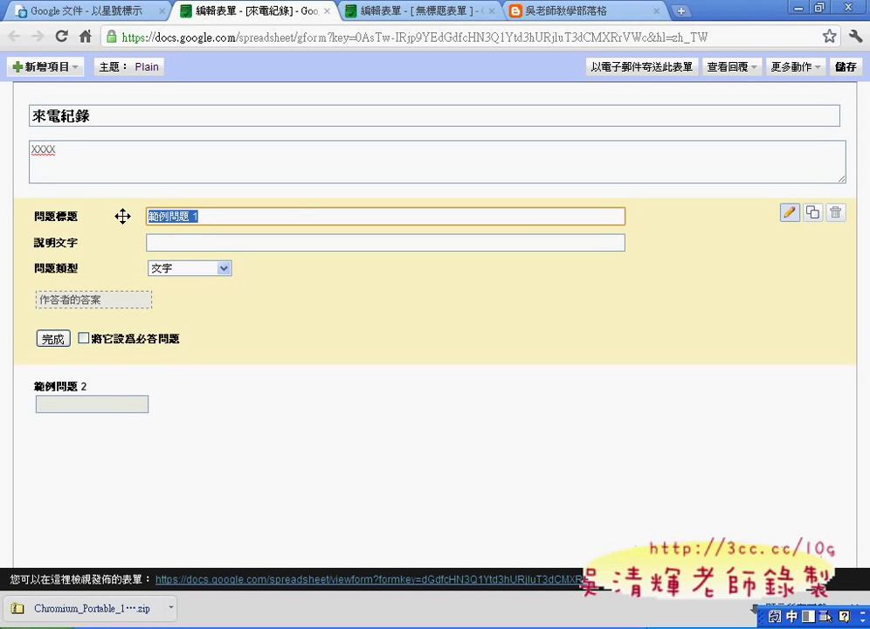
- Title the first question 電話或手機 and make it required
text(電話)
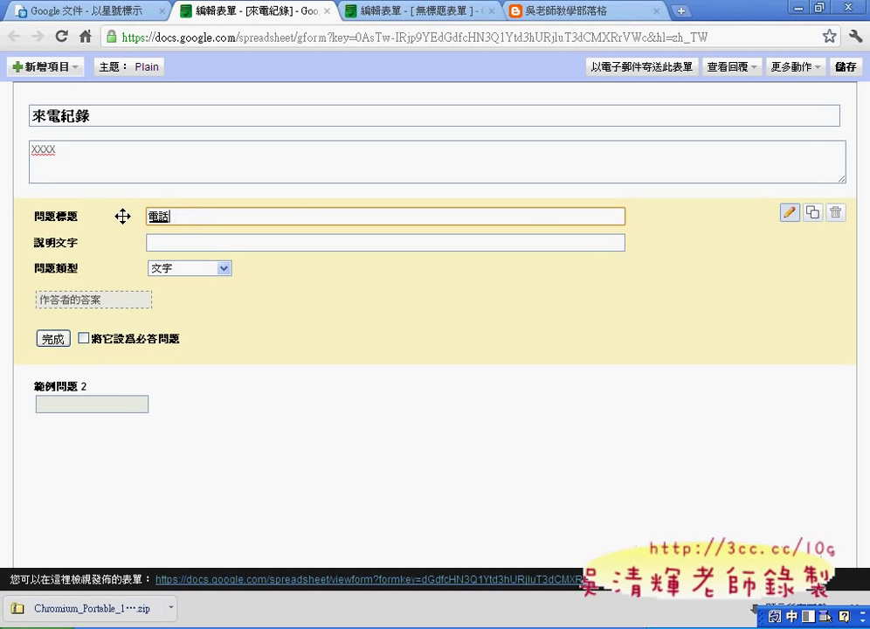
text(或手機)
click(83, 338)
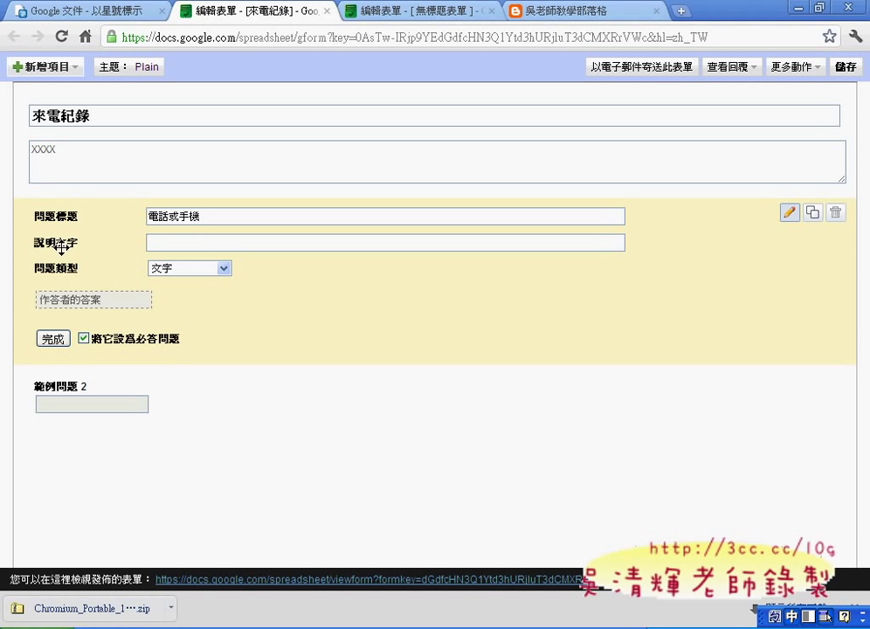
click(185, 243)
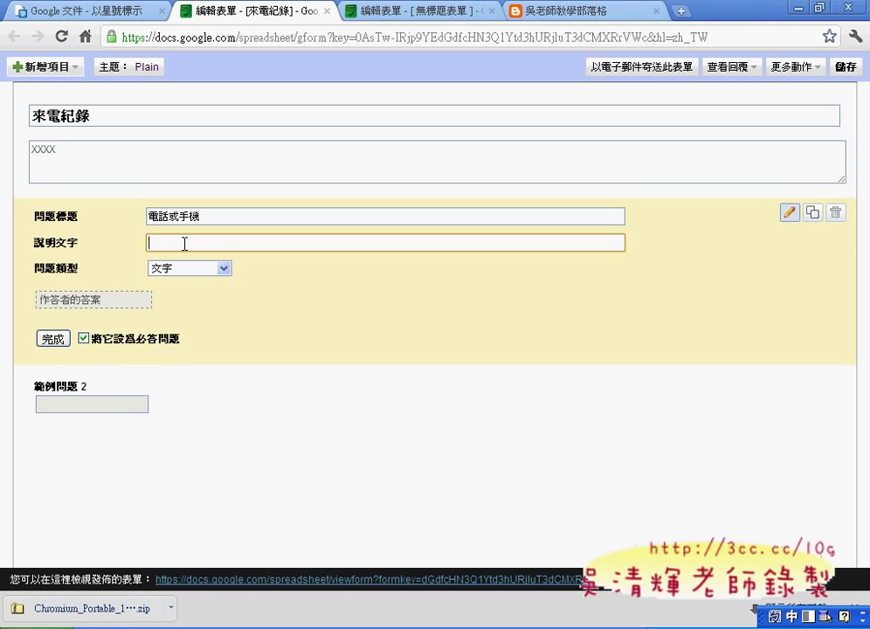
text(ㄍㄜ)
text(6)
text(ㄕ4)
text(：)
key(Return)
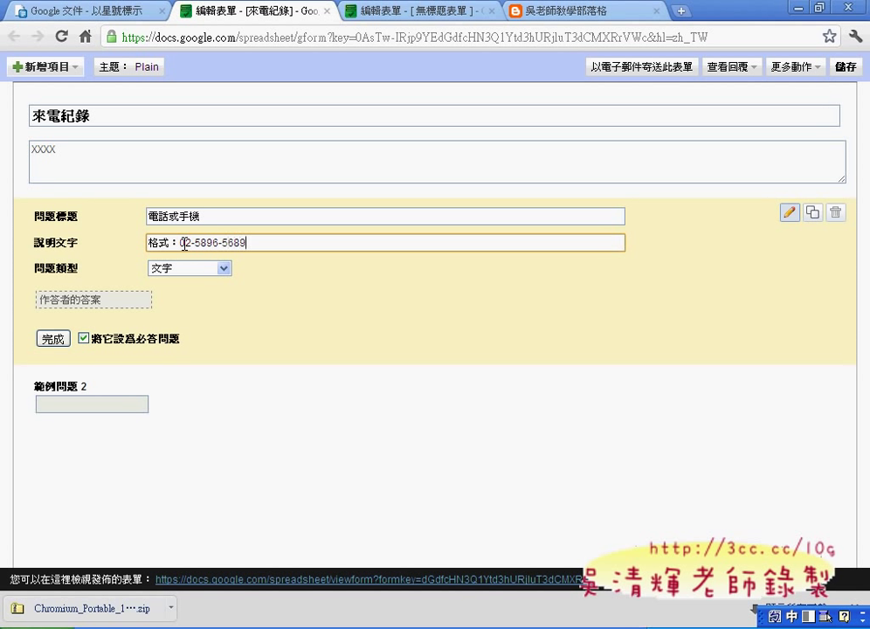
text( 或)
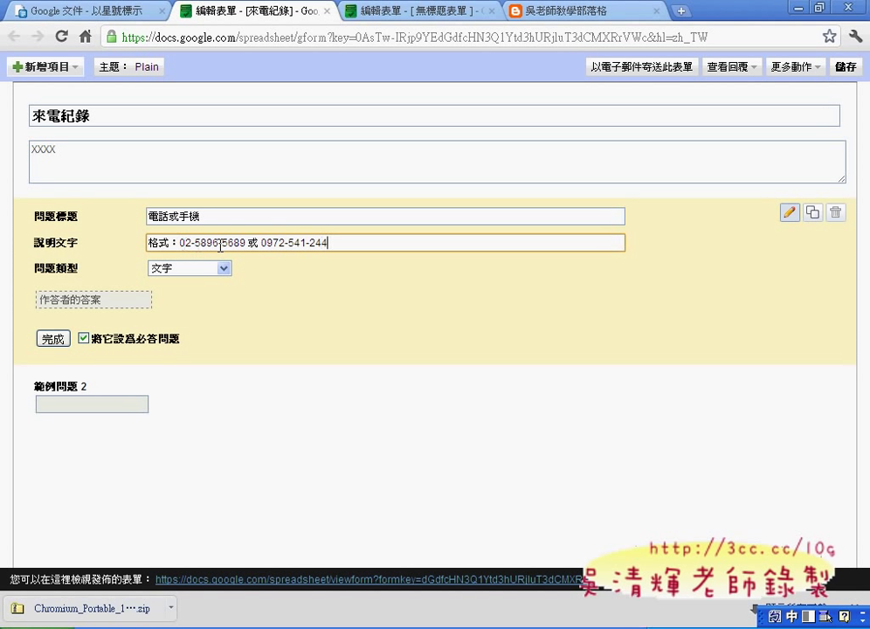
click(220, 243)
text(-)
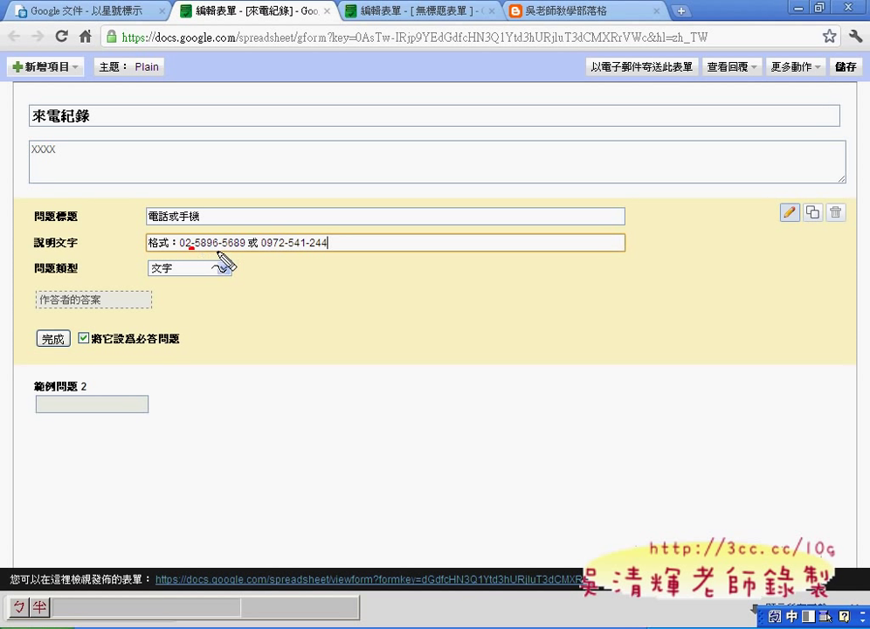
drag(281, 252, 310, 249)
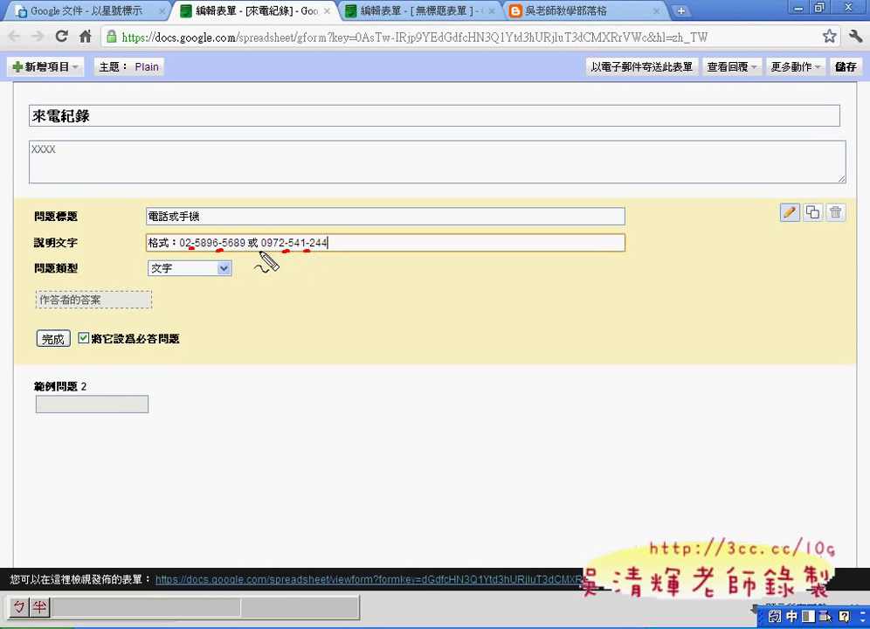
drag(257, 251, 266, 250)
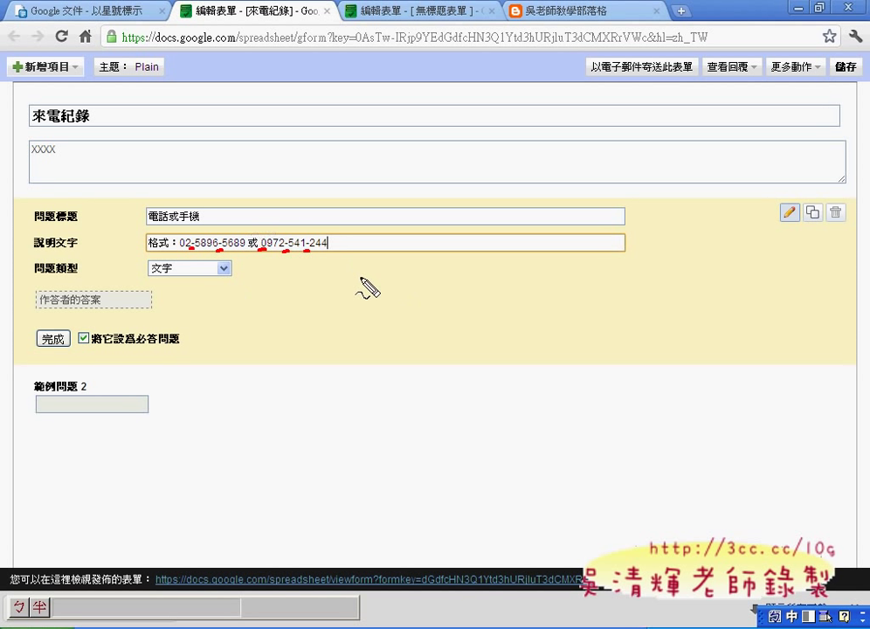
mouse_move(259, 249)
mouse_down()
mouse_move(274, 245)
mouse_move(256, 262)
mouse_up()
drag(256, 224, 271, 262)
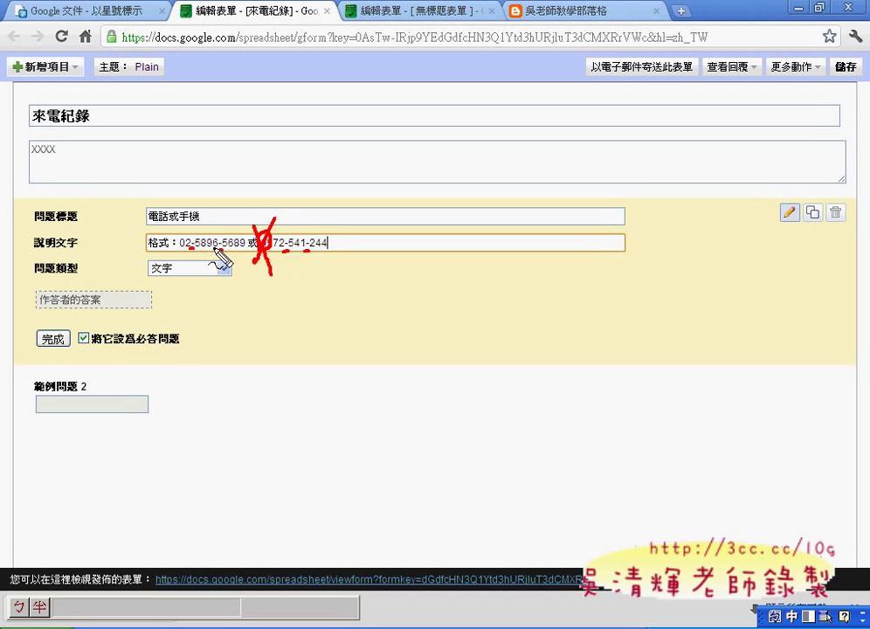
key(Escape)
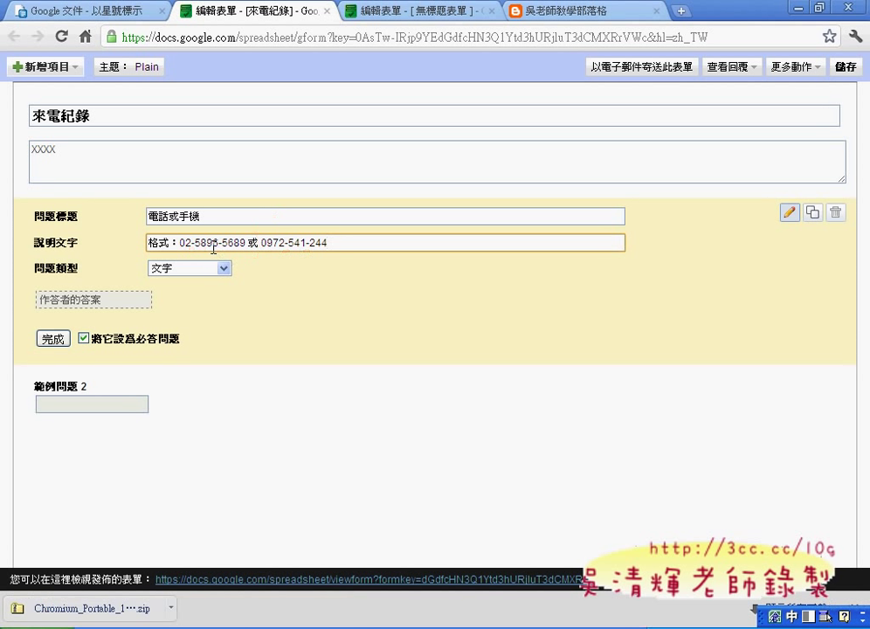
click(52, 338)
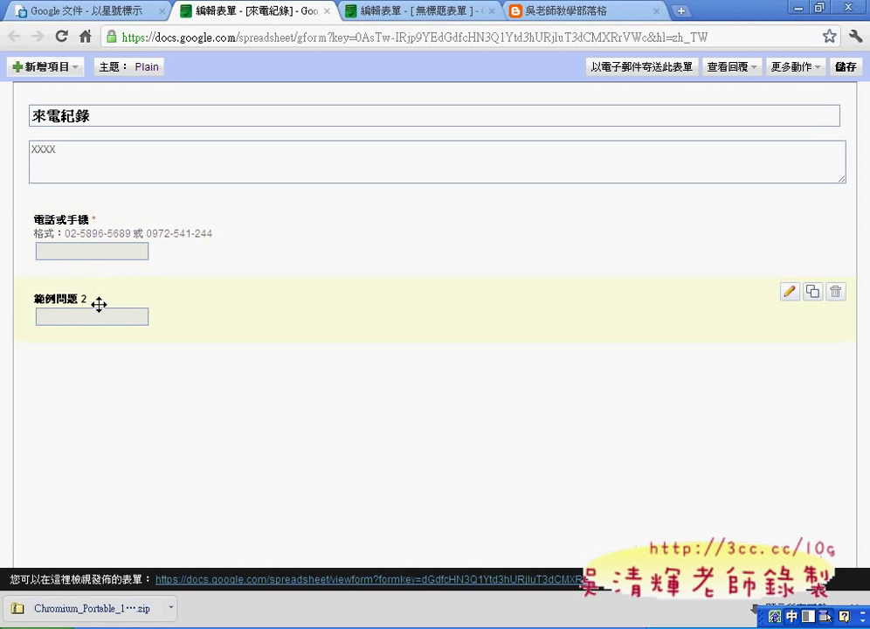
- Rename sample question 範例問題 2 to 姓名 and mark it required
click(789, 293)
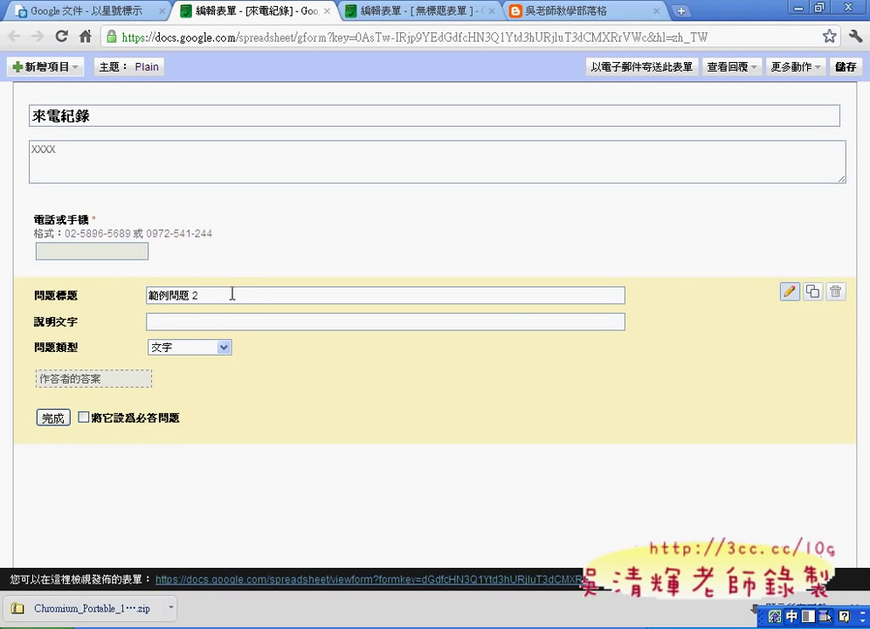
drag(234, 295, 145, 297)
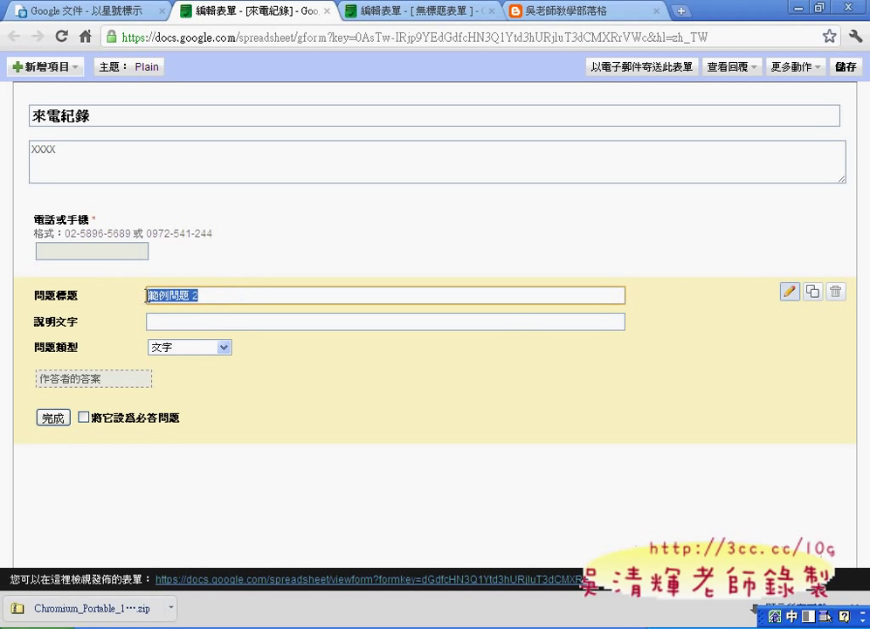
text(-4)
key(BackSpace)
key(BackSpace)
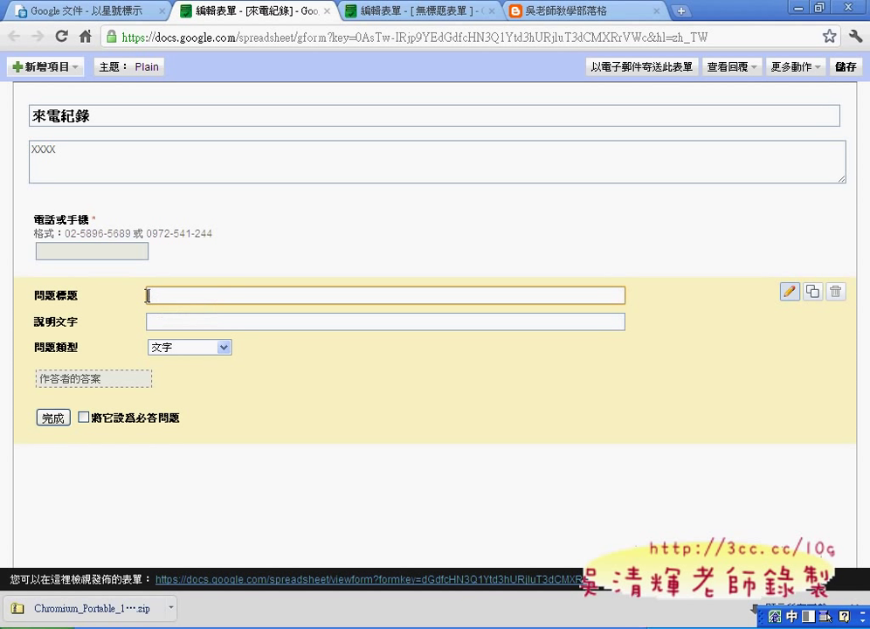
click(775, 617)
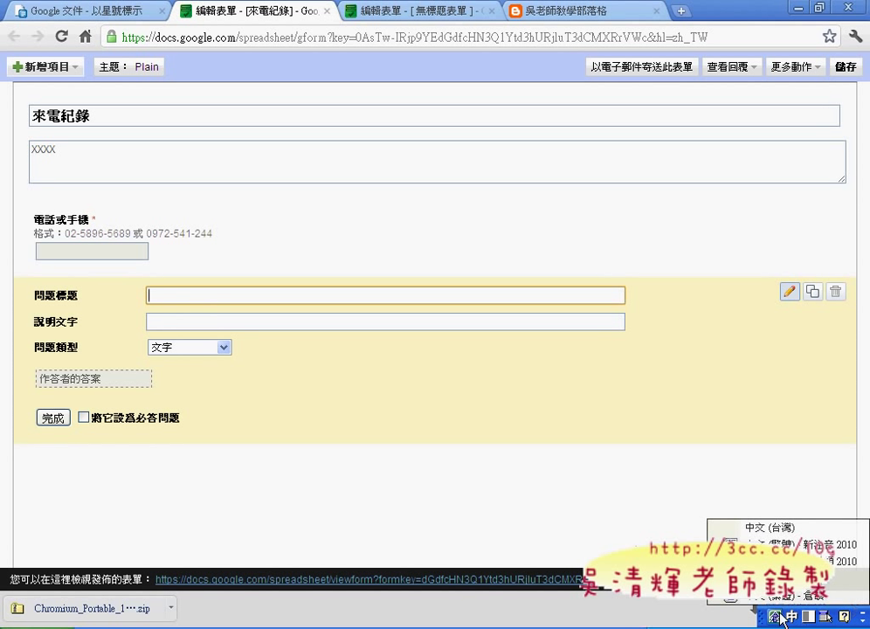
click(803, 560)
text(姓ㄇㄧ)
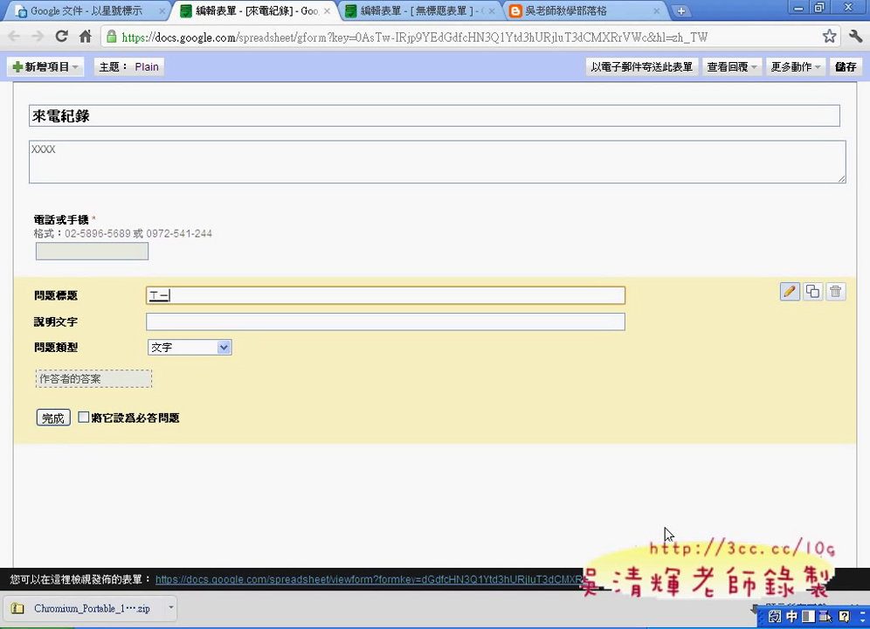
text(名)
key(Return)
click(84, 418)
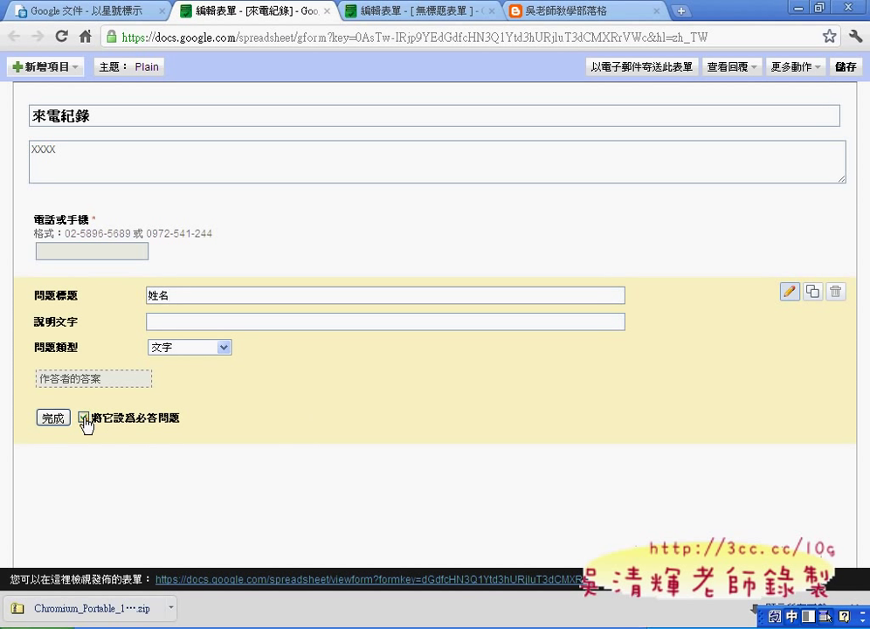
click(175, 322)
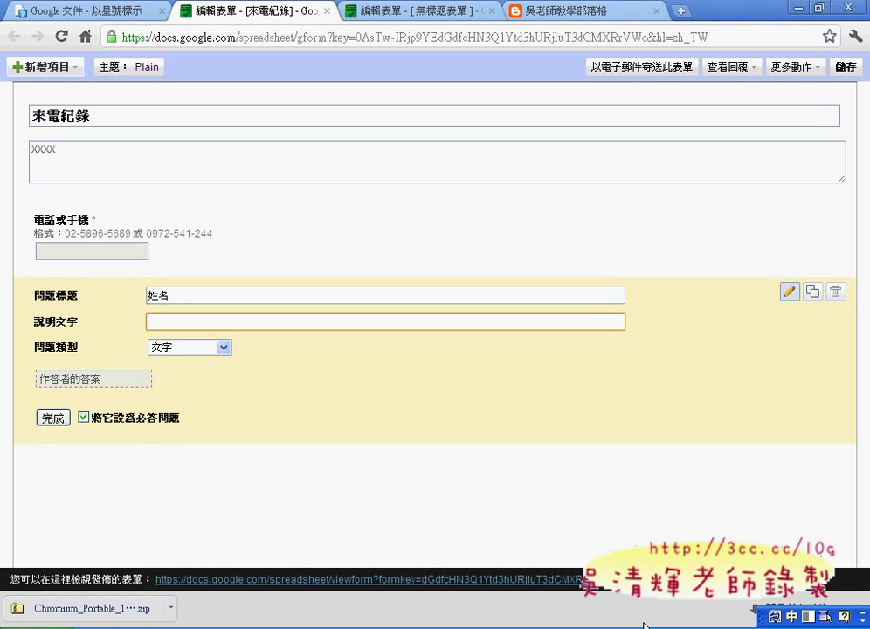
key(alt+Tab)
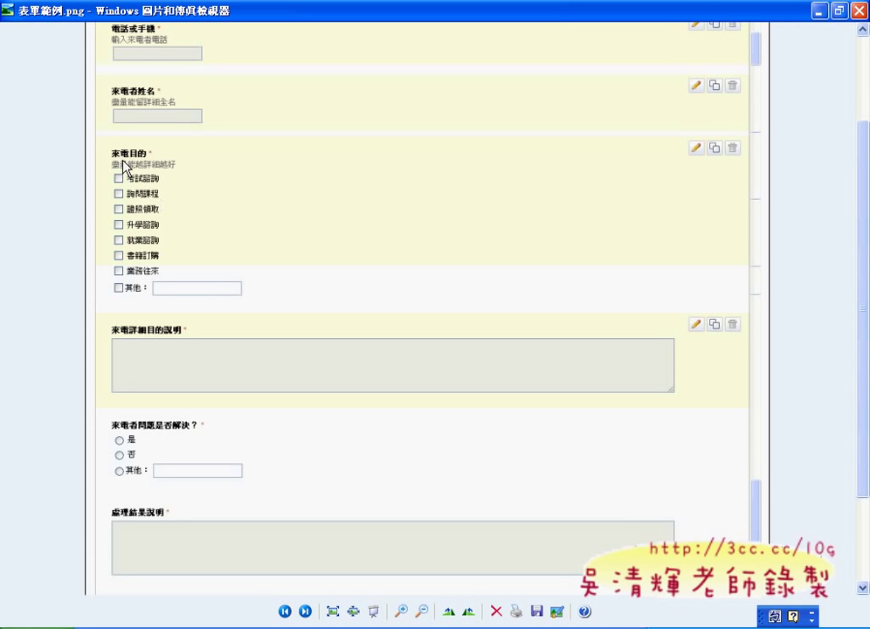
key(alt+Tab)
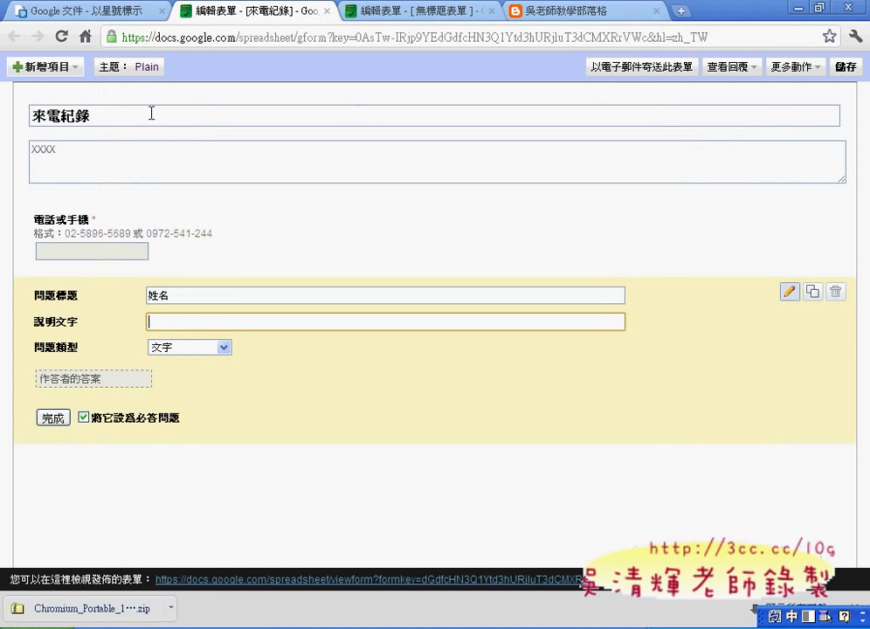
- Add a checkbox question titled 來電目的
click(70, 68)
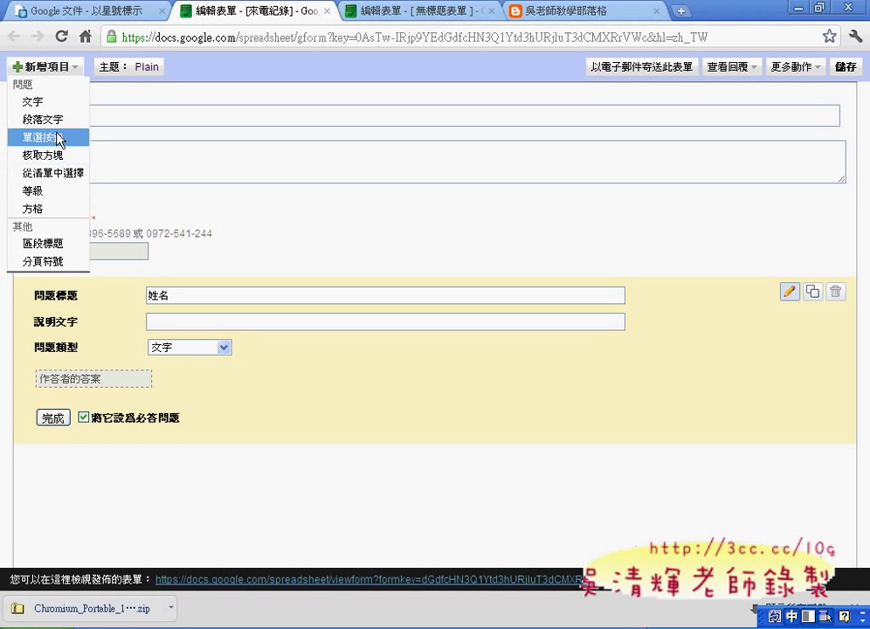
click(52, 154)
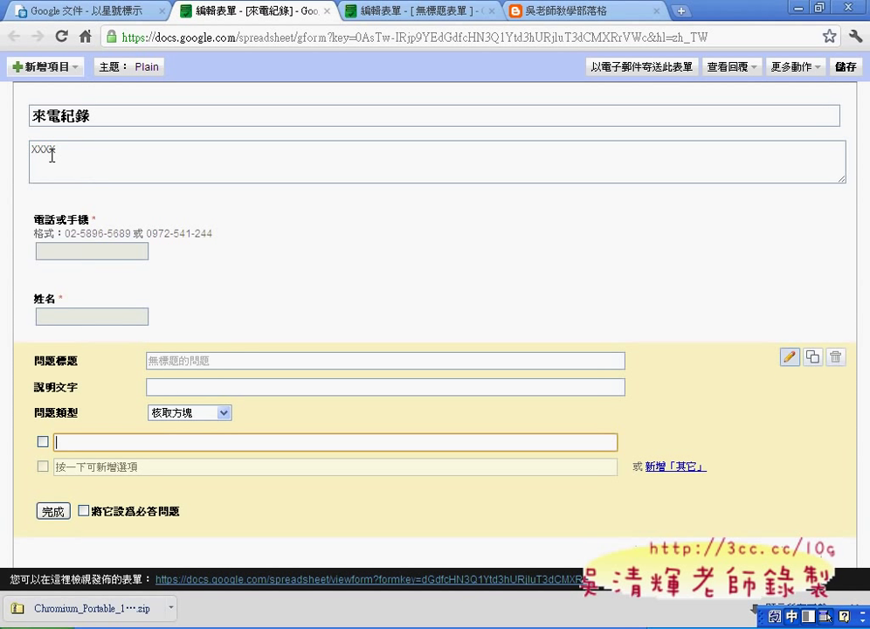
click(184, 356)
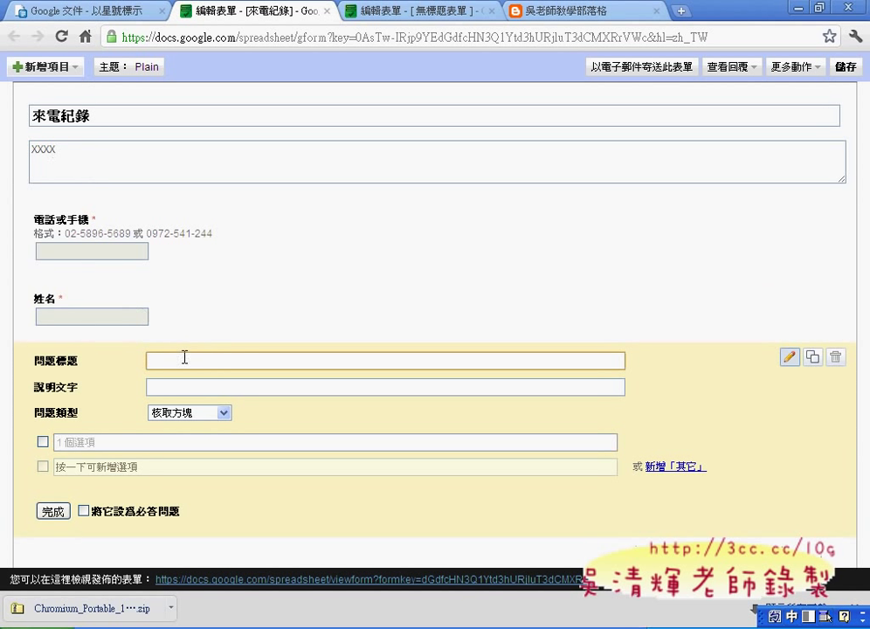
text(來ㄉㄧ)
text(電目)
text(的)
- Give 來電目的 three XXXX placeholder options plus 其他, and make it required
click(142, 444)
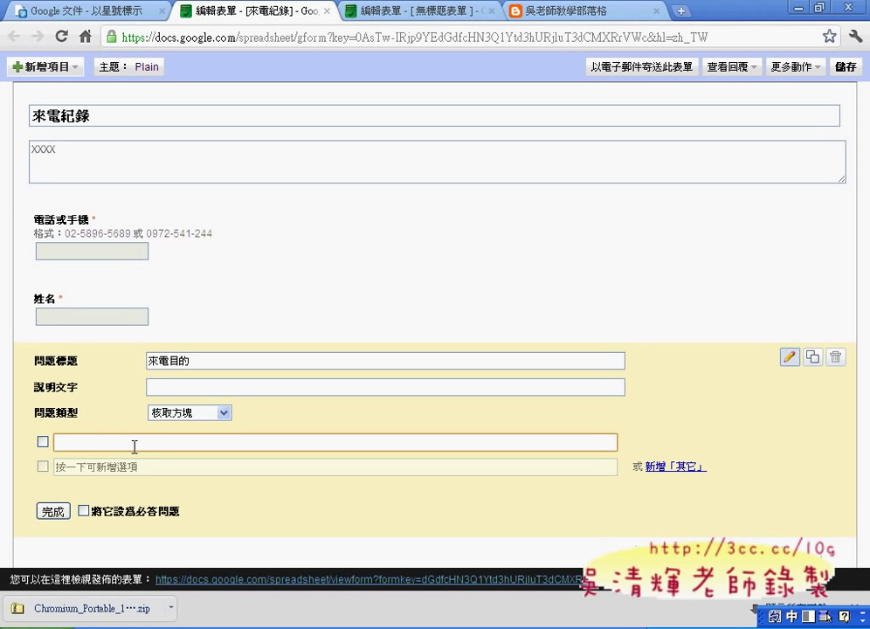
text(XXXXX)
click(139, 467)
text(XXX)
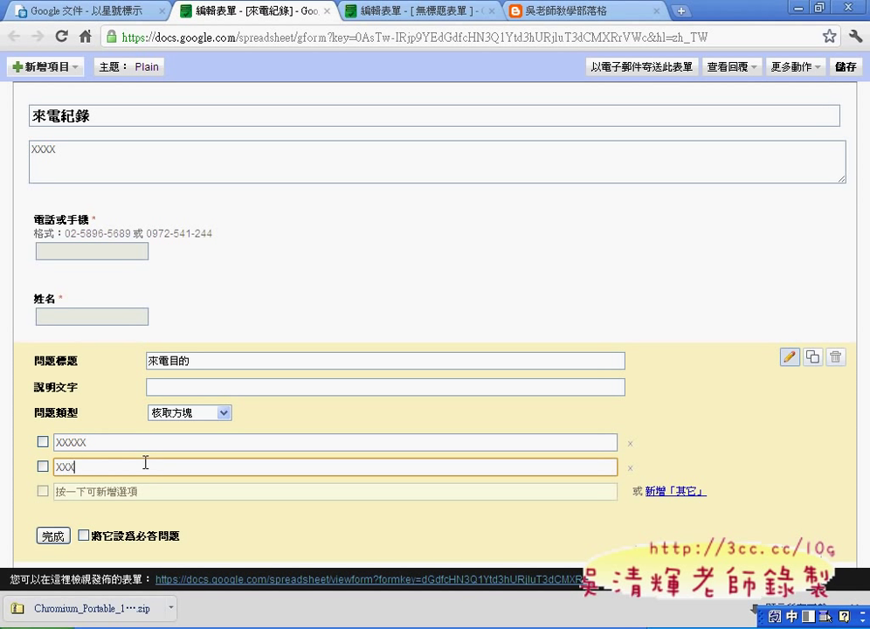
text(XX)
click(133, 492)
text(XXXX)
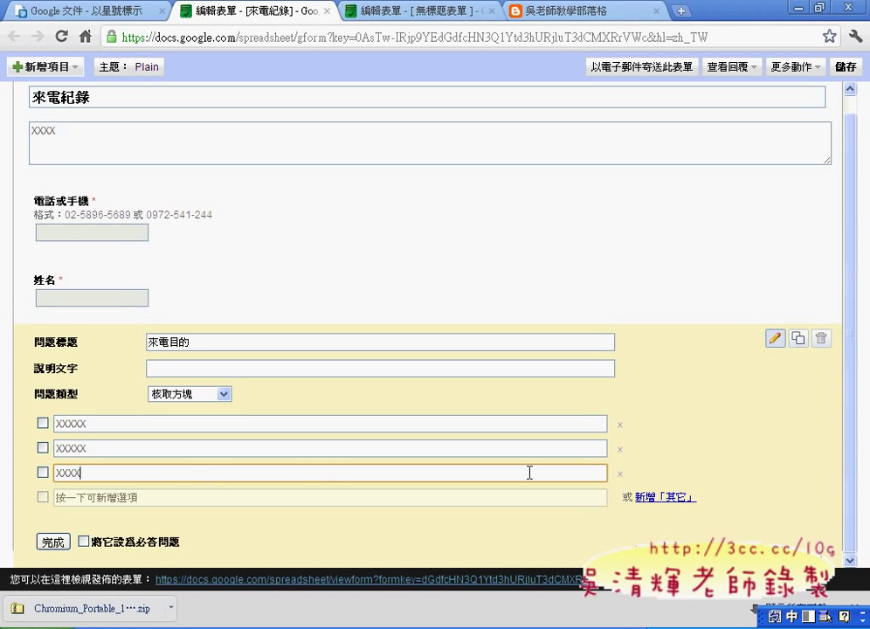
click(655, 497)
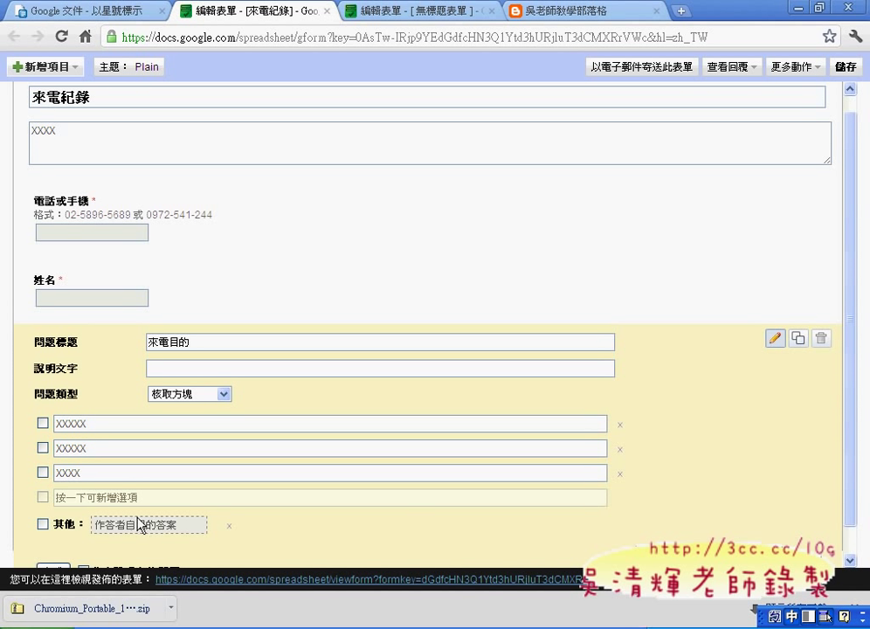
scroll(135, 519, down, 1)
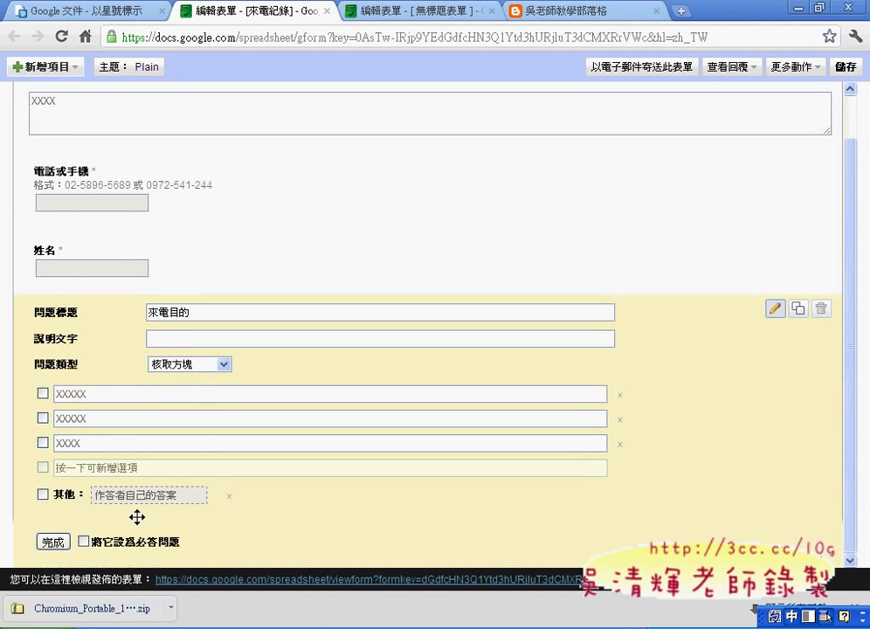
click(83, 545)
click(53, 542)
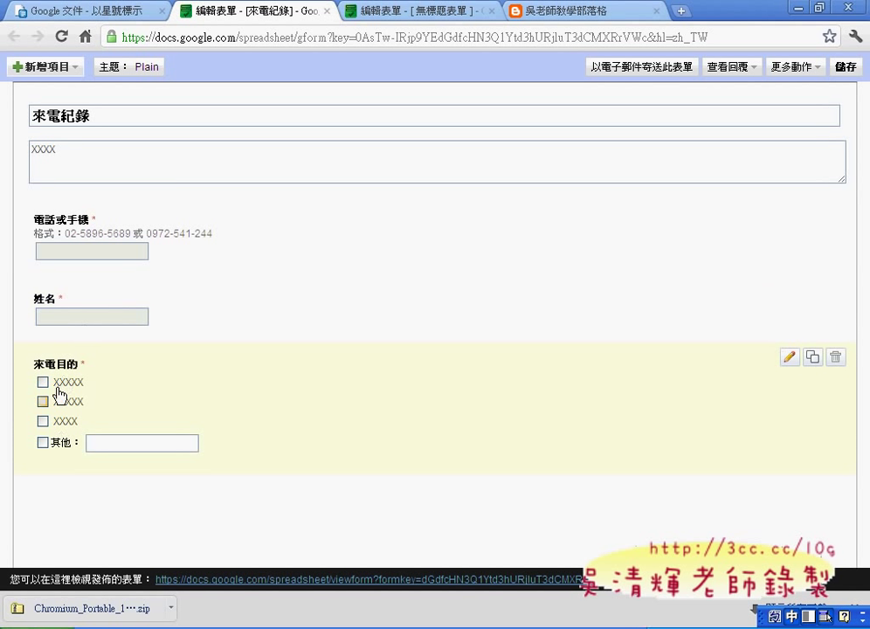
- Add a required paragraph-text question titled 來電目的詳細說明
click(743, 617)
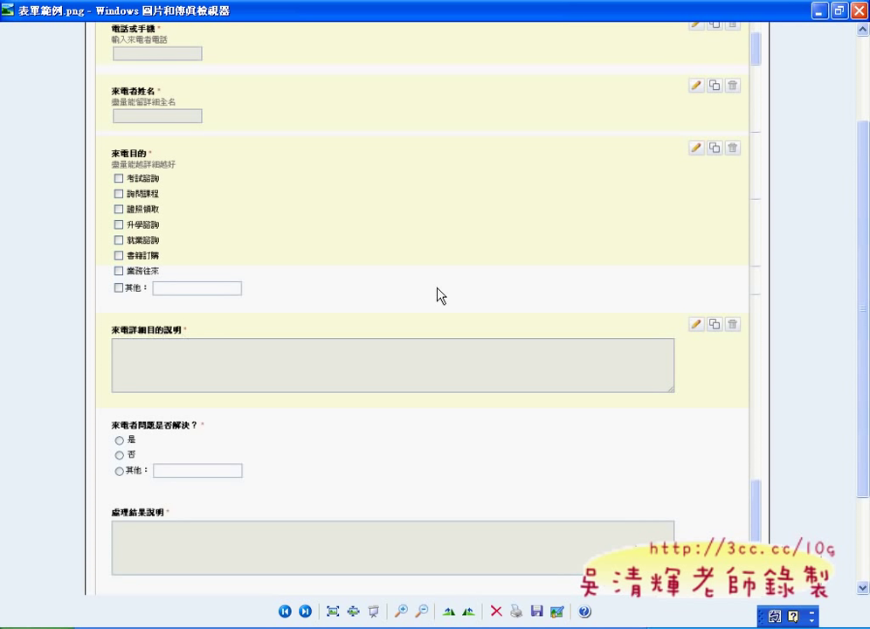
key(alt+Tab)
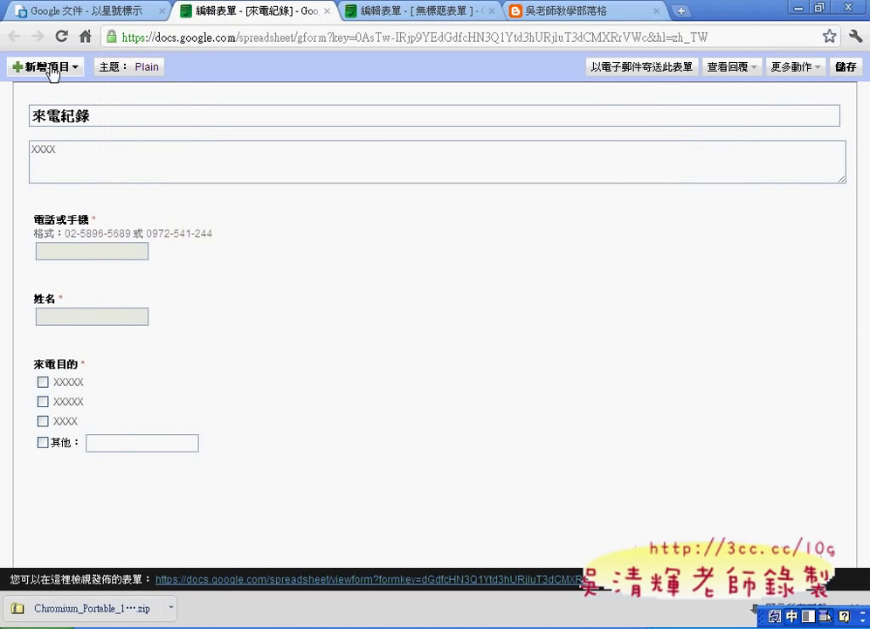
click(50, 69)
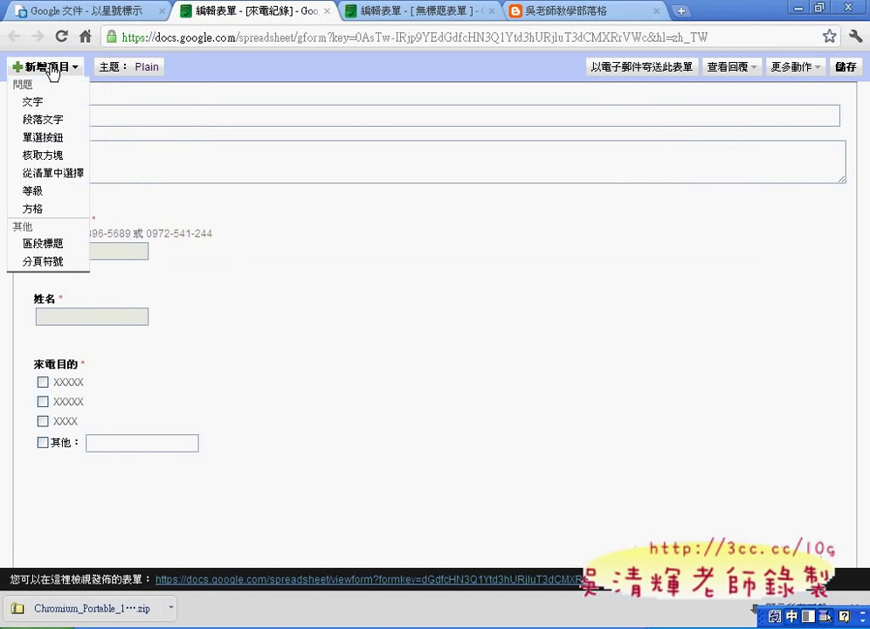
click(42, 129)
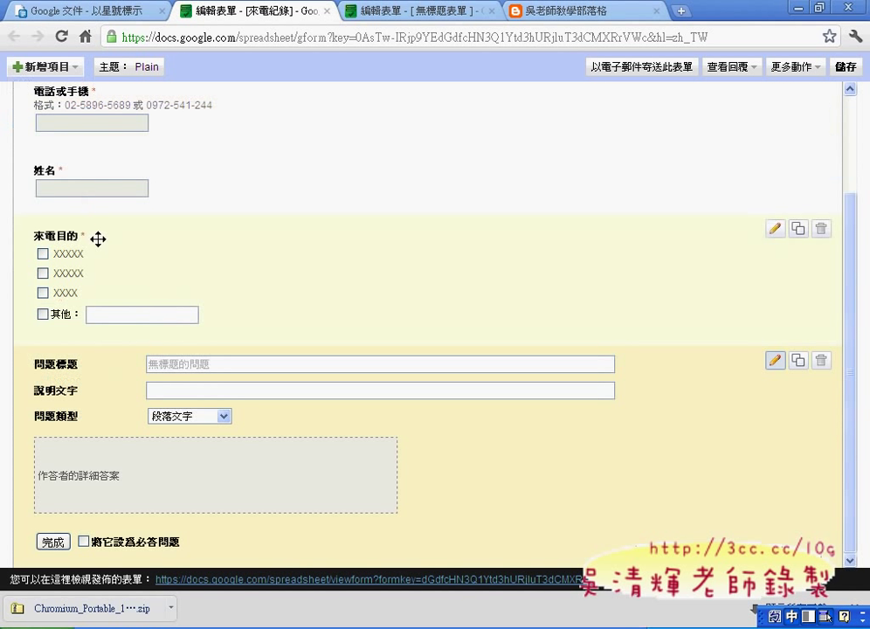
click(188, 369)
text(來電日)
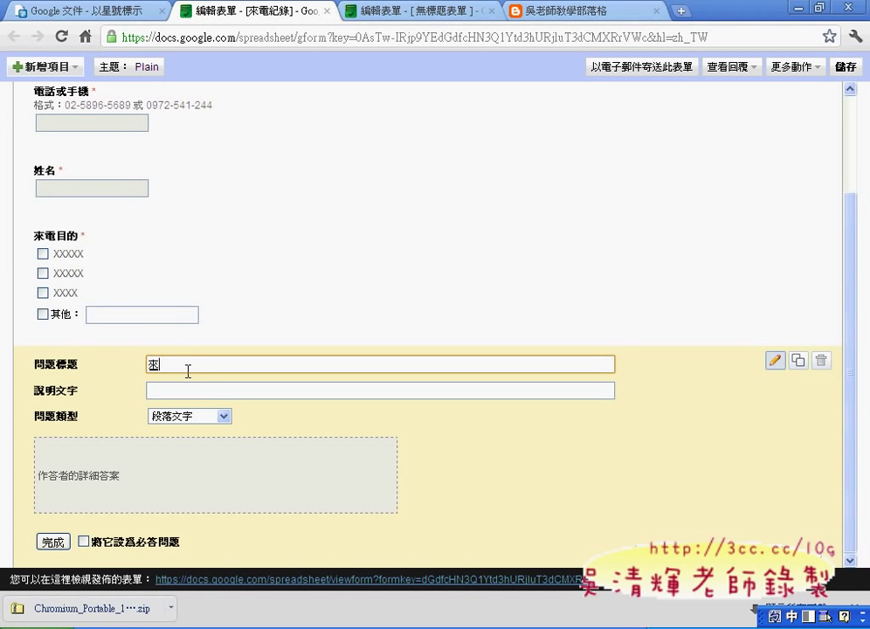
text(目的)
text(祥工一詳細說)
text(明)
key(Return)
click(83, 542)
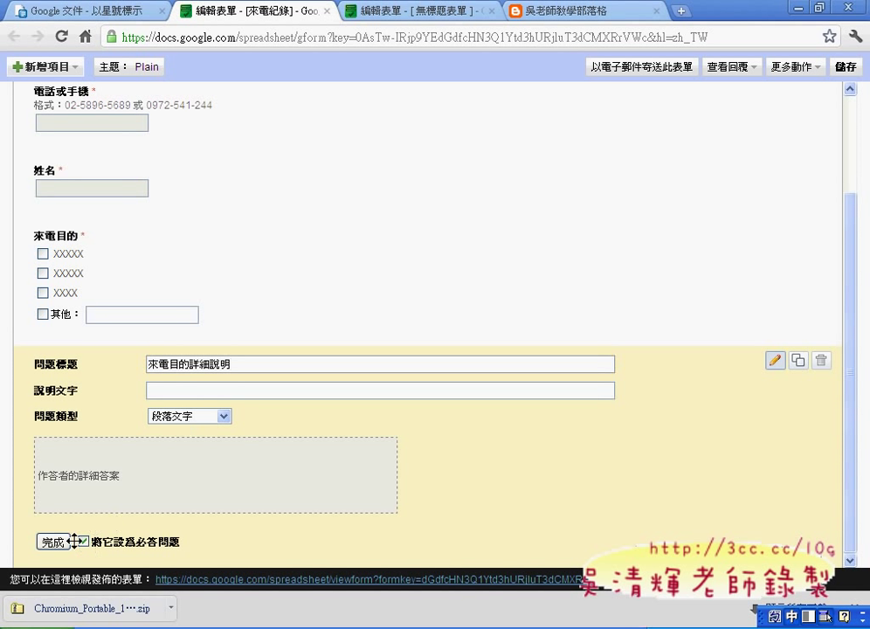
click(52, 542)
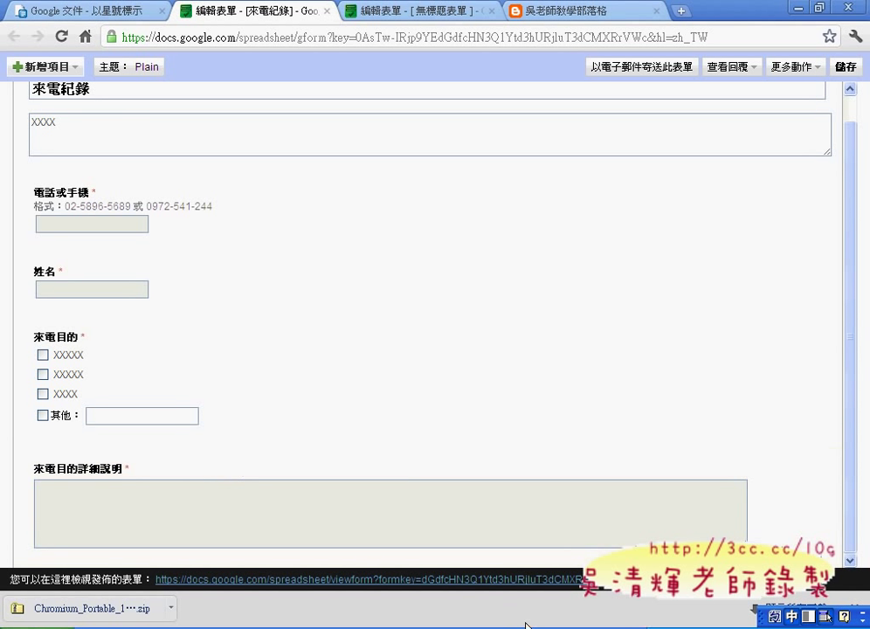
- Add a multiple-choice question titled 來電問題是否解決？
key(alt+Tab)
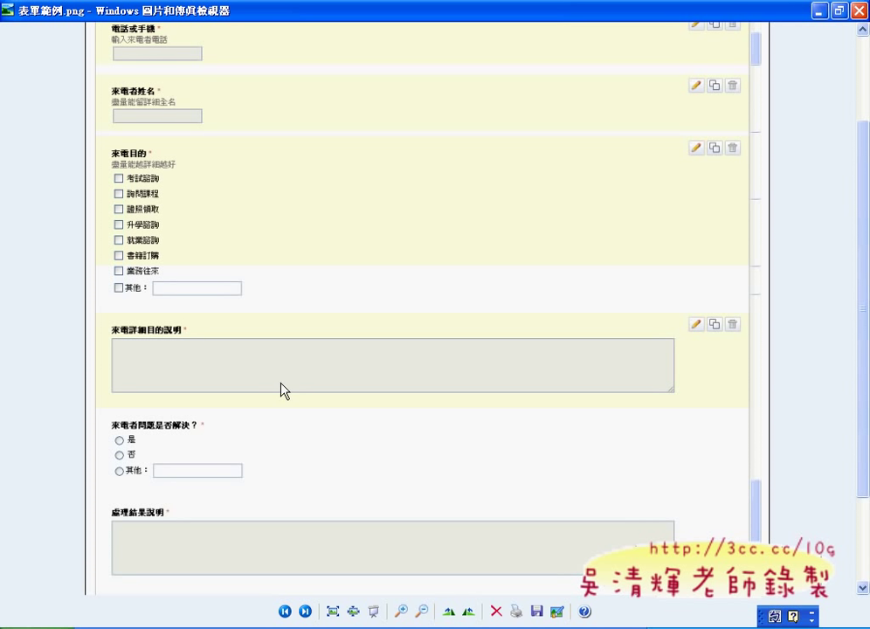
key(alt+F4)
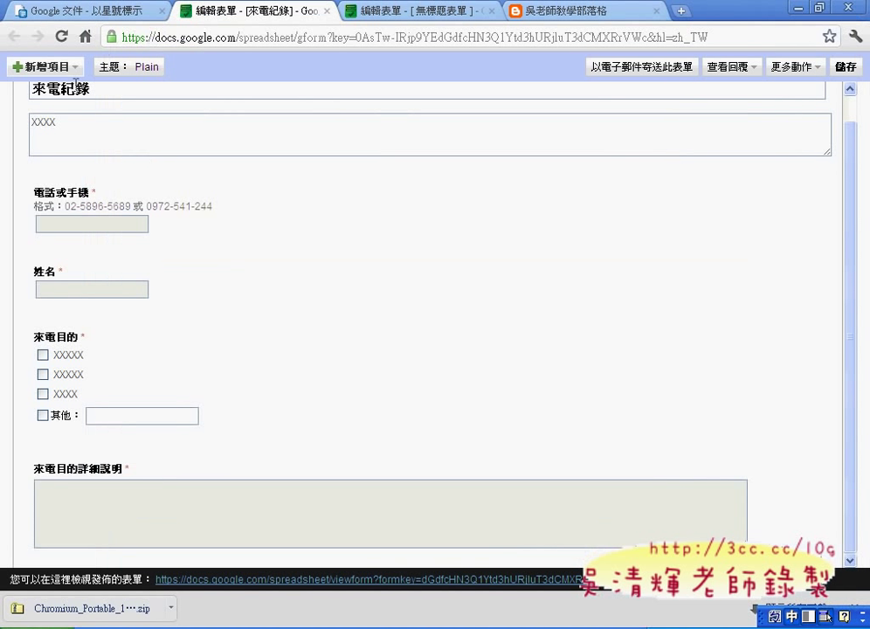
click(59, 70)
click(60, 137)
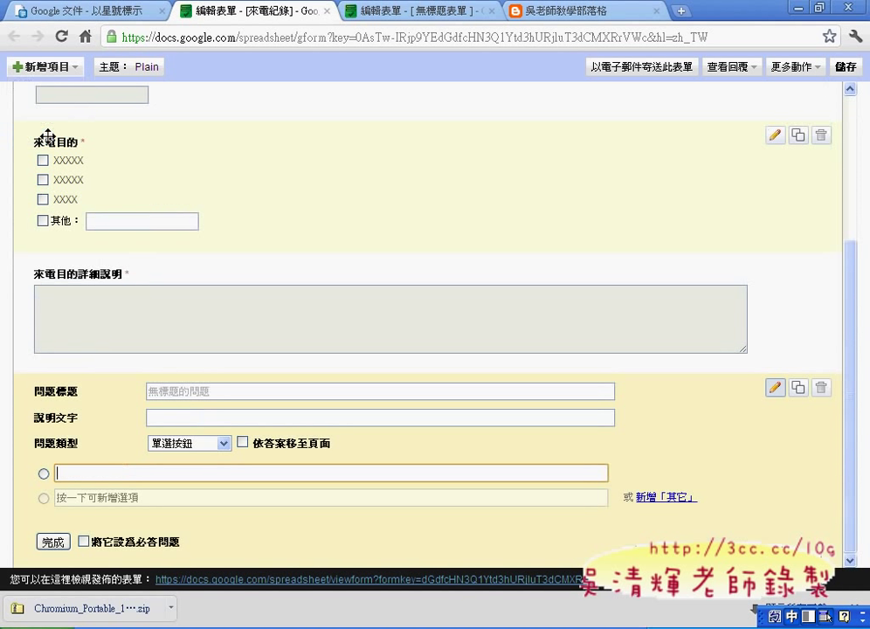
click(191, 394)
text(來)
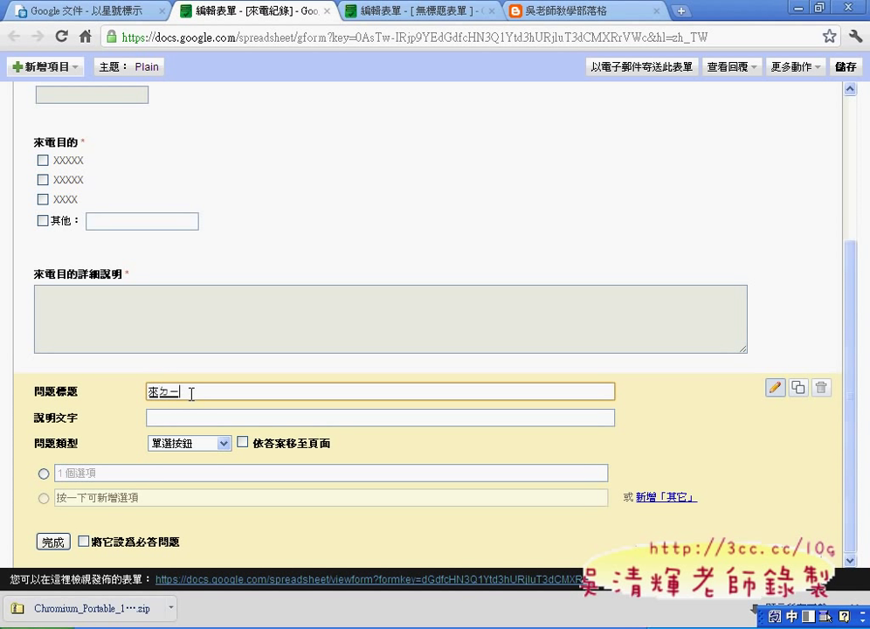
text(電)
text(ㄨ問)
text(題)
text(二否)
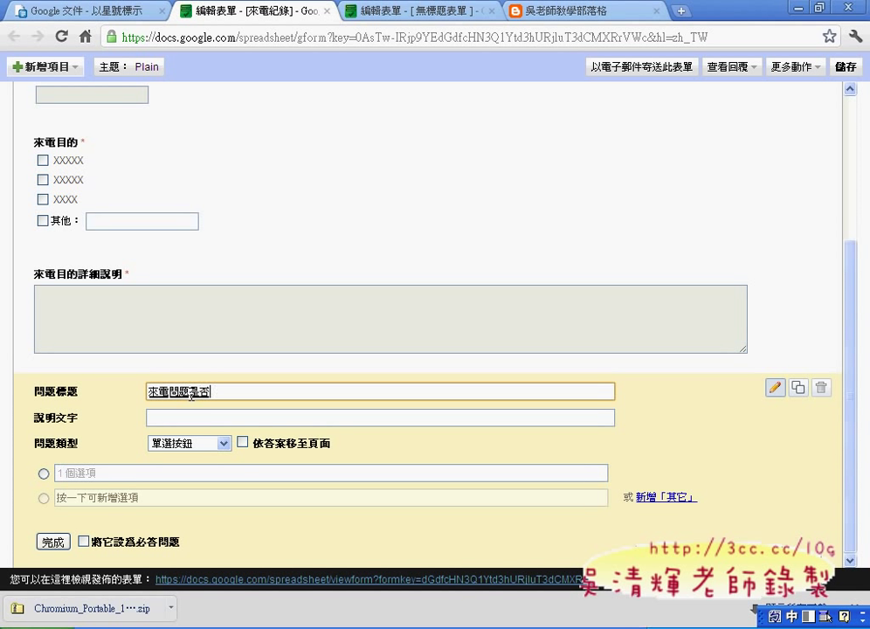
text(解決)
text(？)
- Give the resolved question options 是, 否 and 其他, and make it required
click(185, 421)
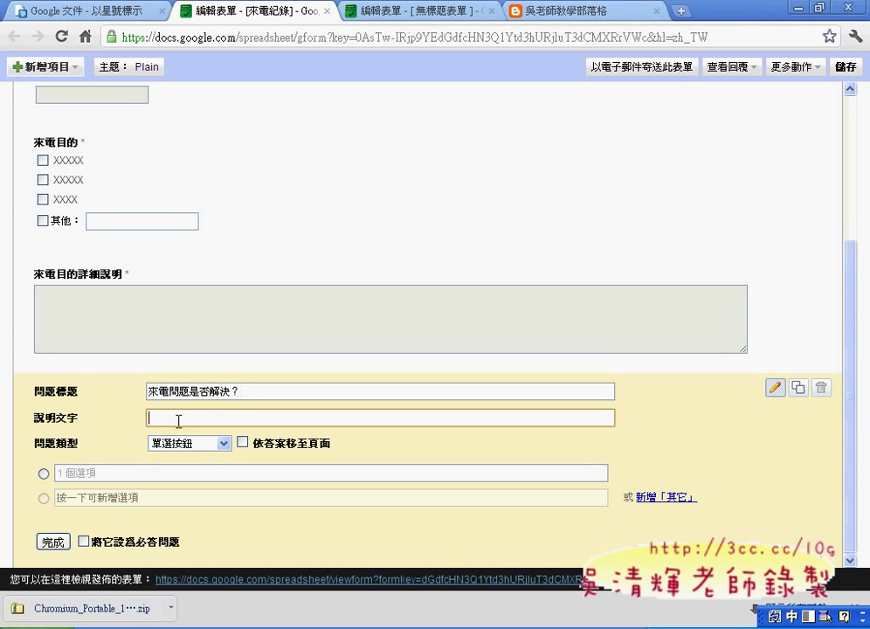
click(86, 471)
text(是)
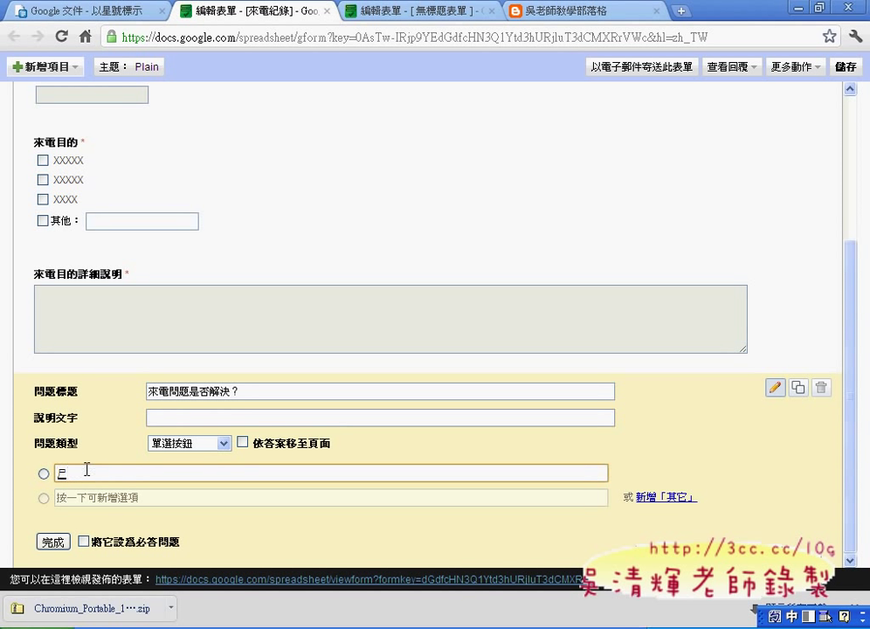
key(Return)
text(否)
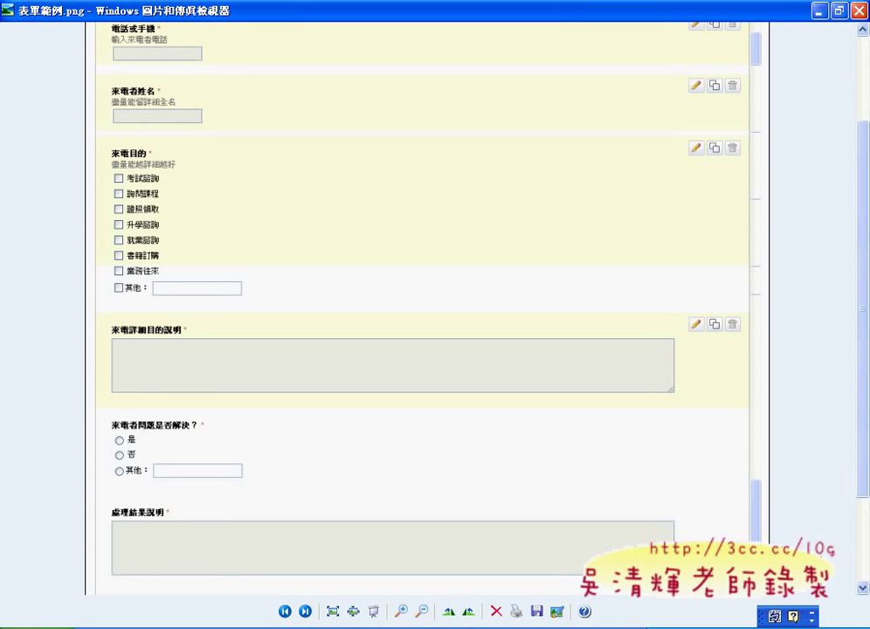
key(alt+F4)
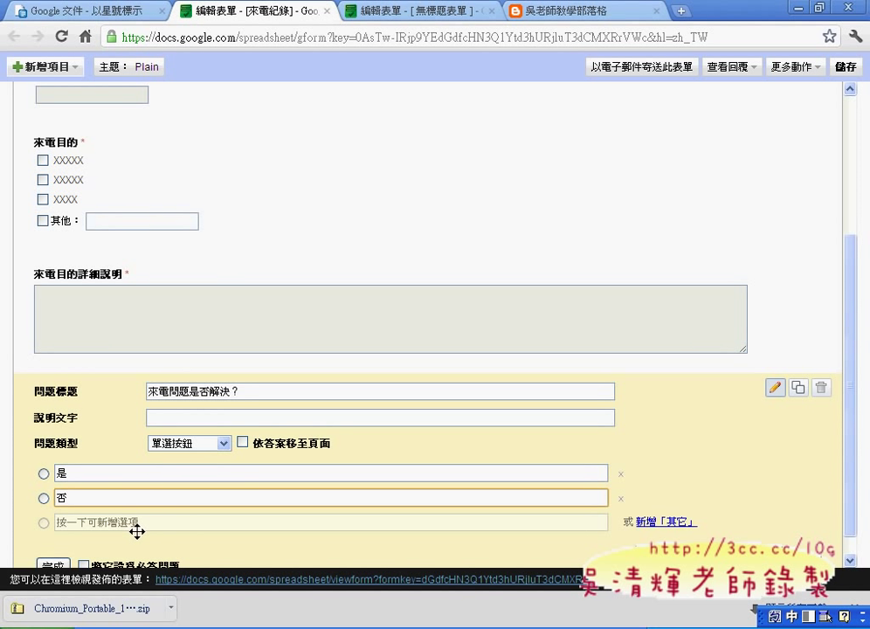
click(657, 521)
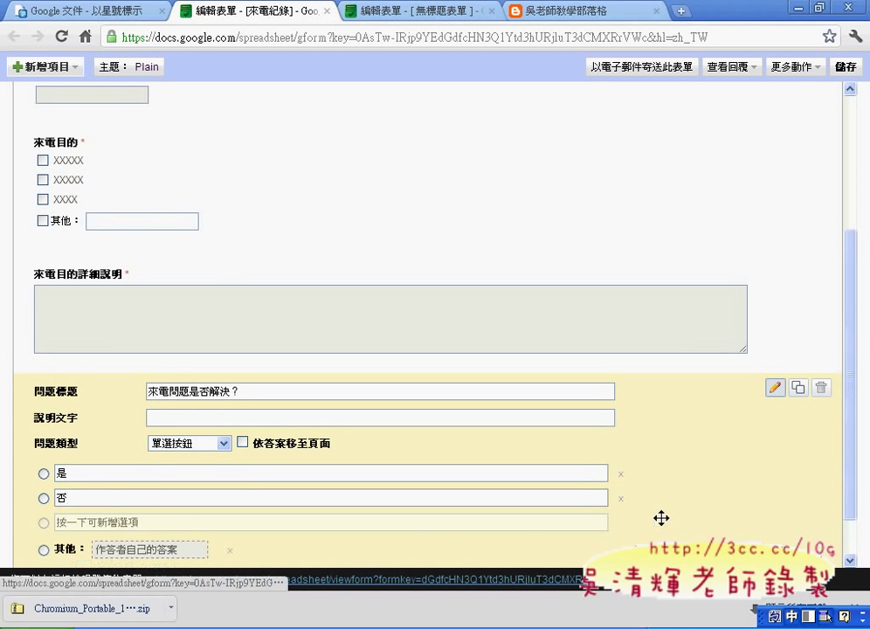
scroll(83, 525, down, 1)
click(84, 542)
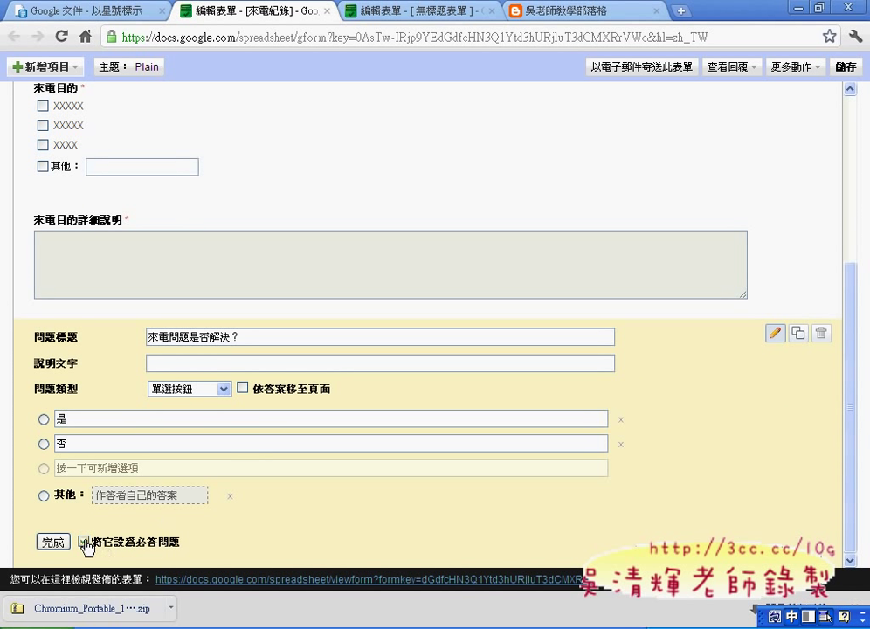
click(66, 542)
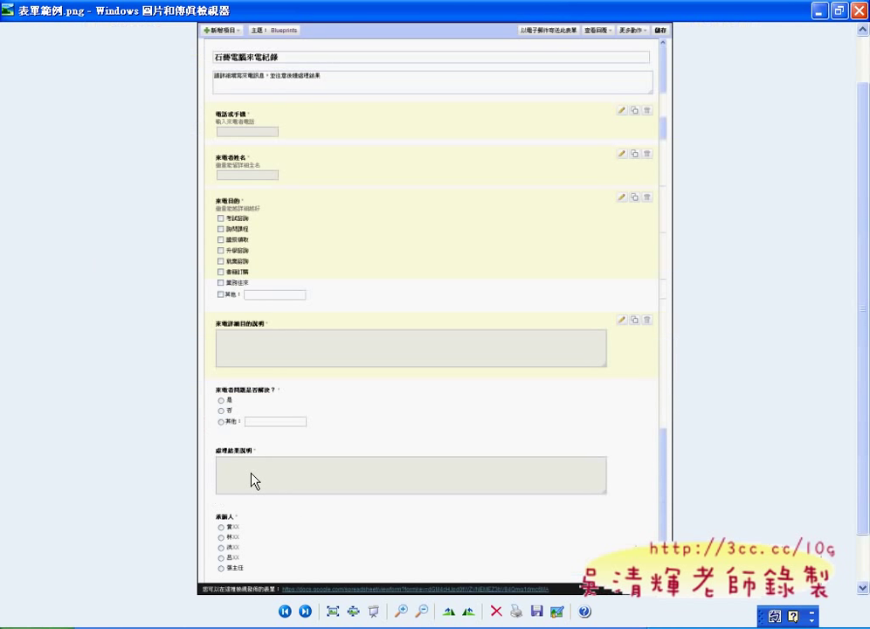
- Add a required paragraph-text question titled 處理結果說明
click(819, 11)
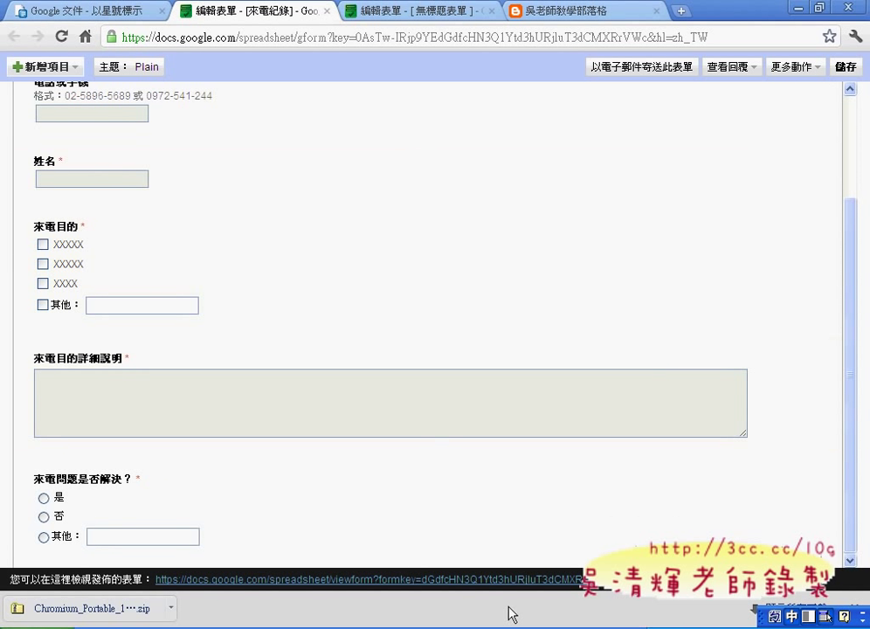
click(509, 615)
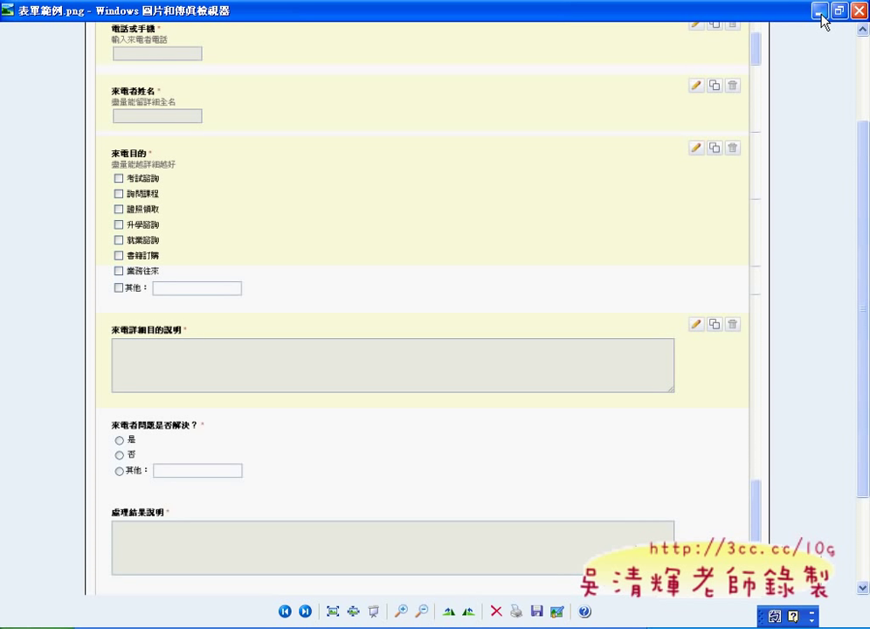
key(alt+Tab)
click(54, 70)
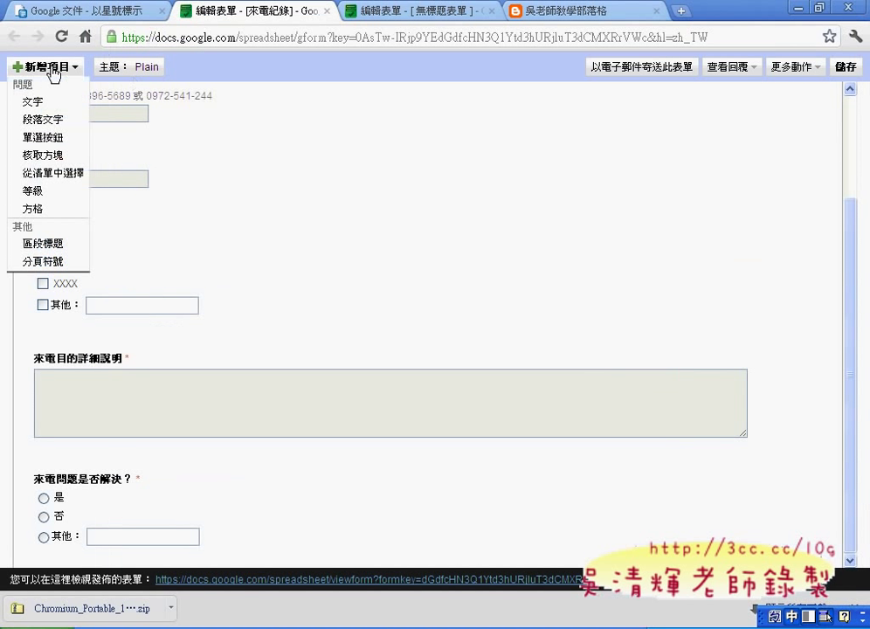
click(45, 119)
click(167, 365)
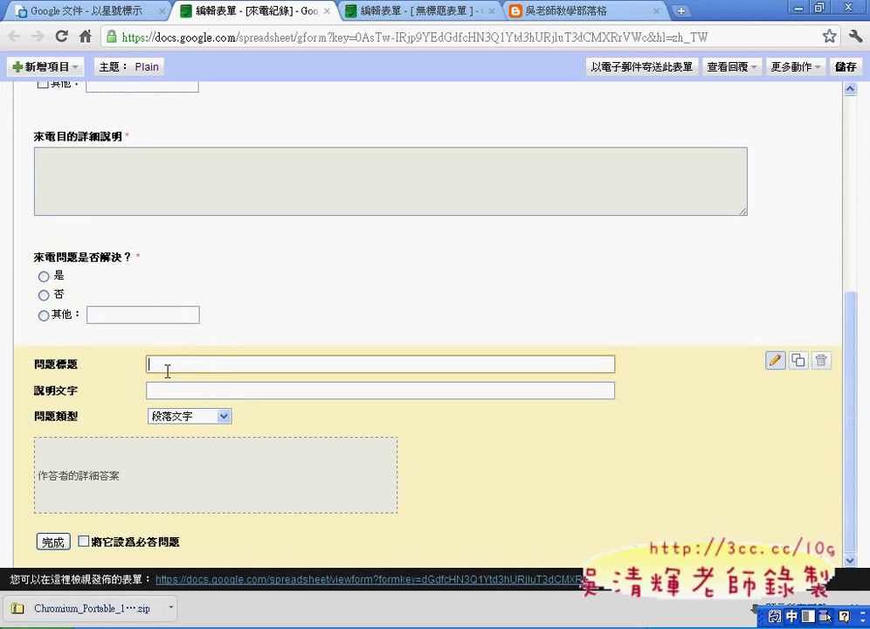
text(處理結)
text(果ㄕㄨ說明)
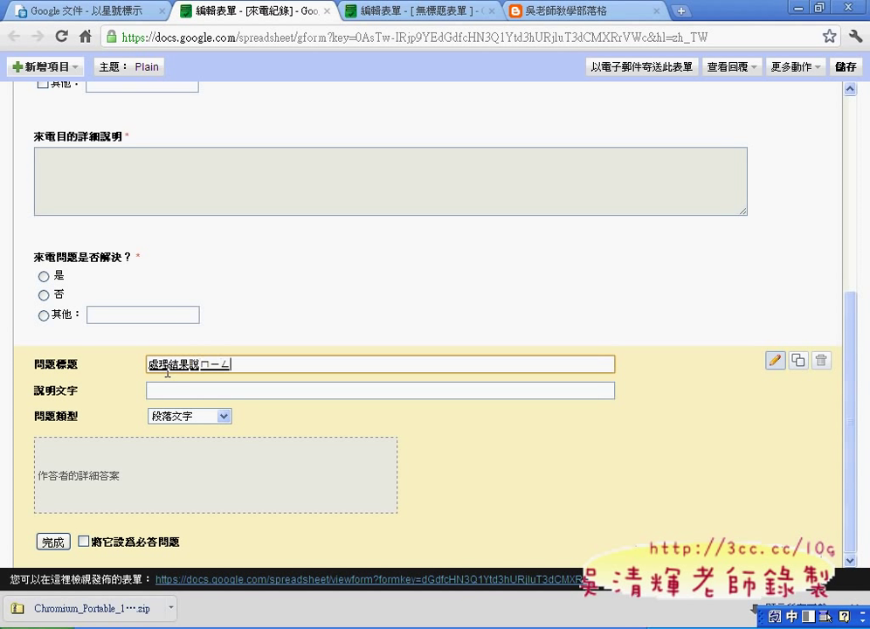
key(Return)
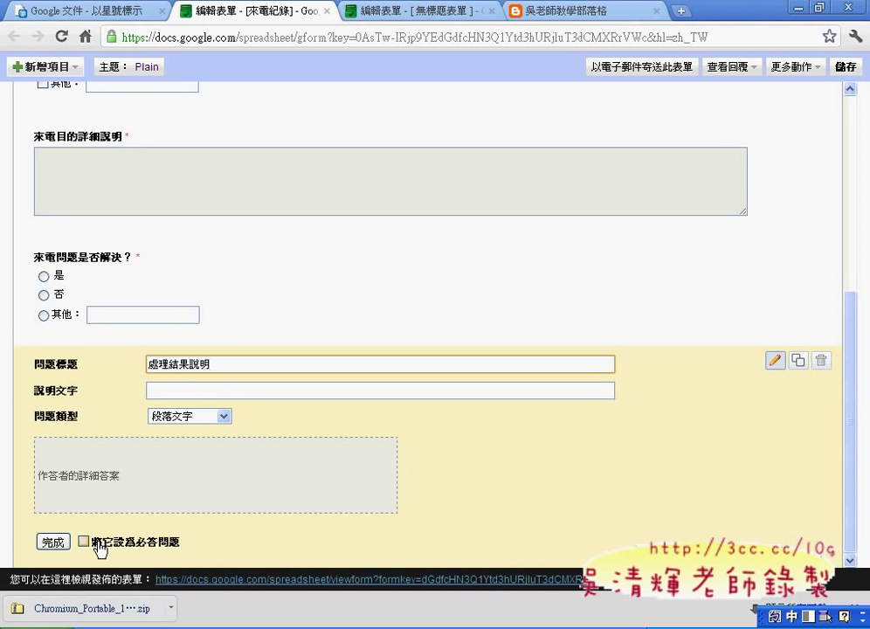
click(84, 542)
click(60, 543)
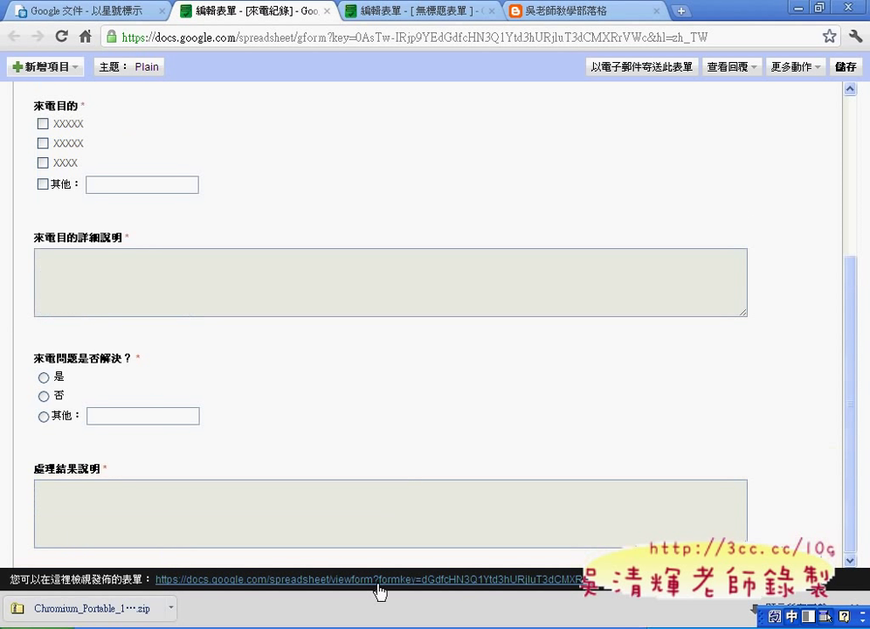
- Add a radio-button question titled 承辦人
key(alt+Tab)
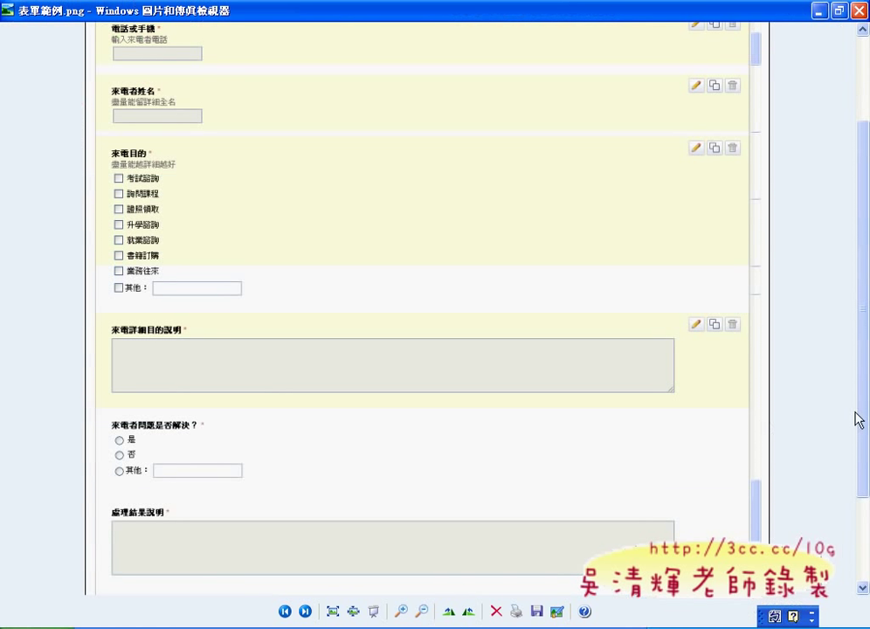
drag(864, 408, 865, 505)
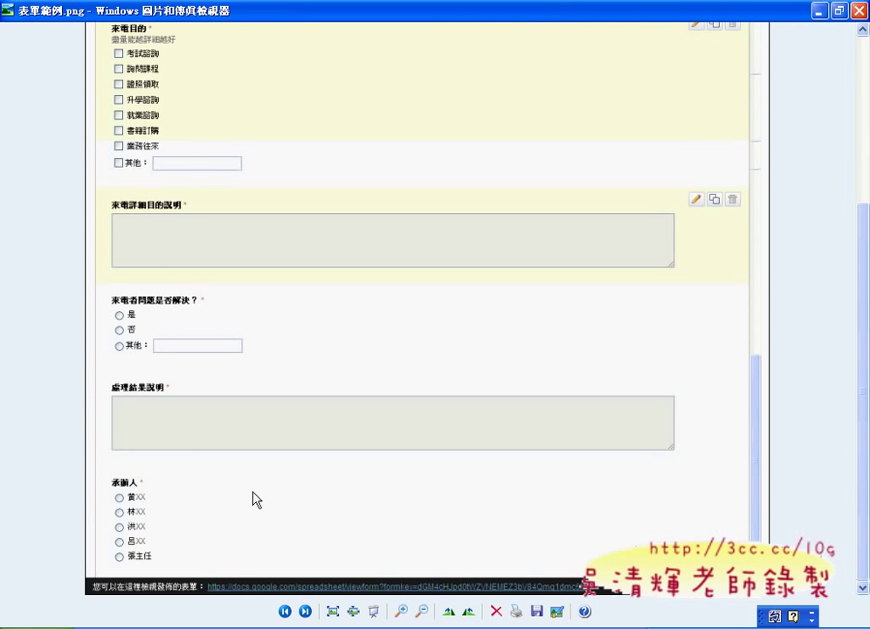
click(819, 10)
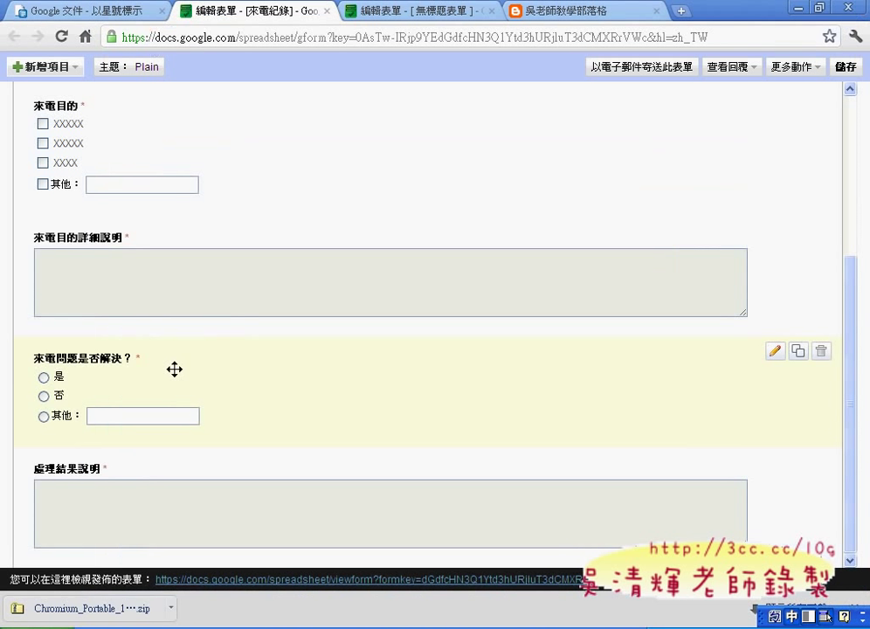
click(49, 68)
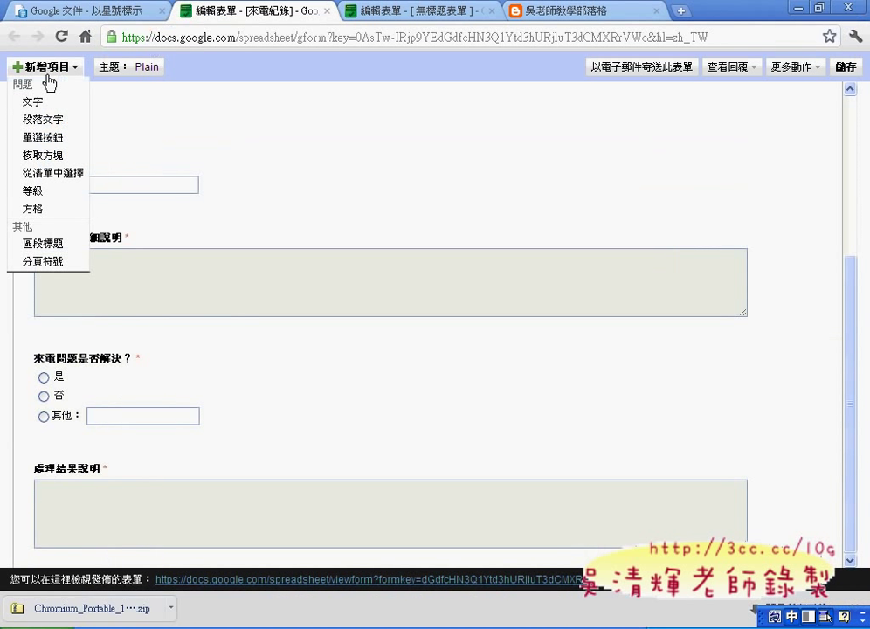
click(39, 140)
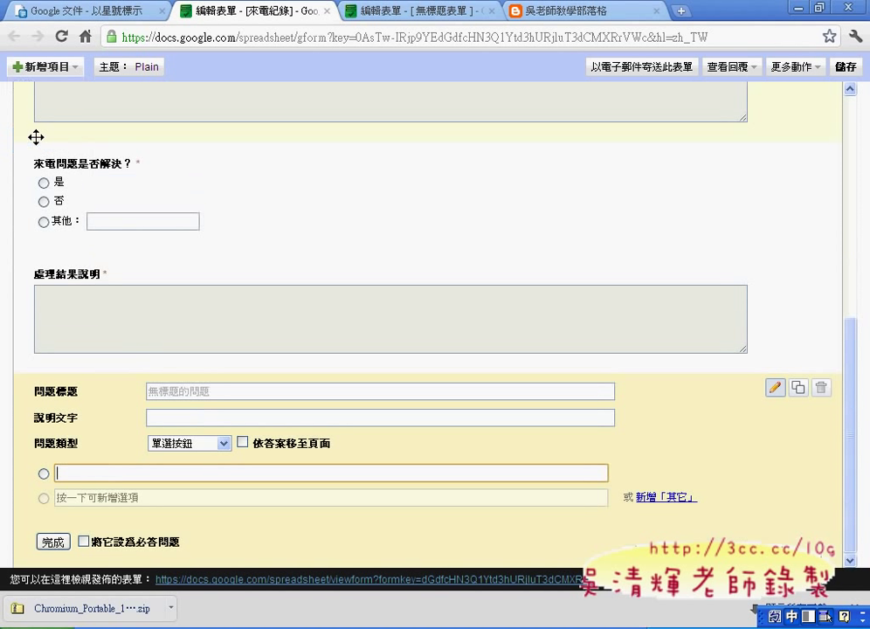
click(191, 393)
text(承辦)
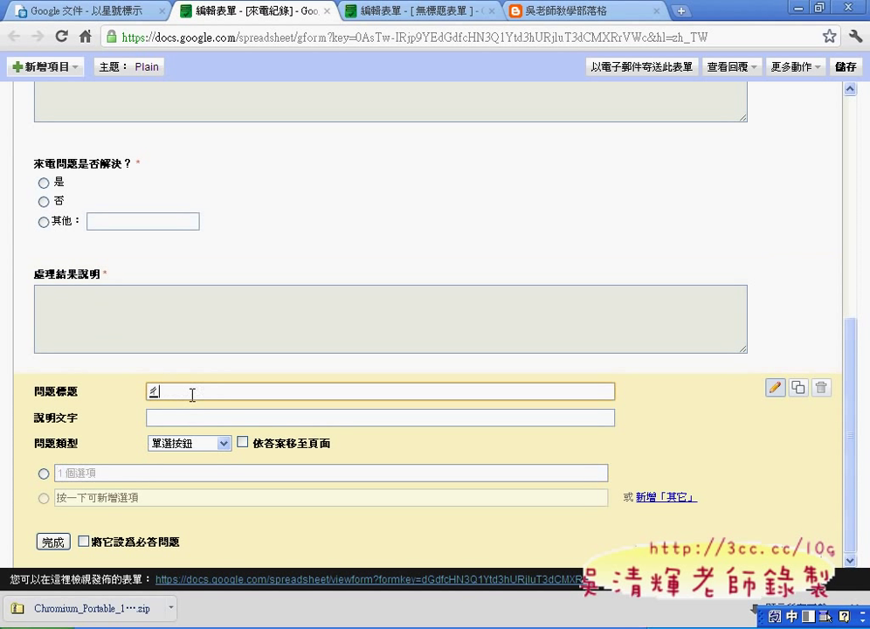
text(人)
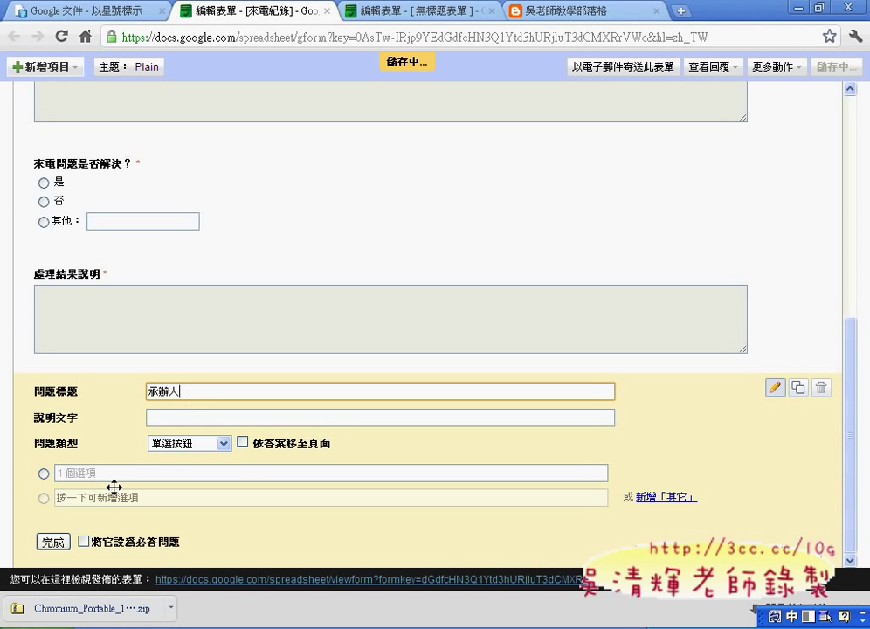
- Give 承辦人 three XXX options, make it required, then show the sample form image again
click(73, 474)
text(X)
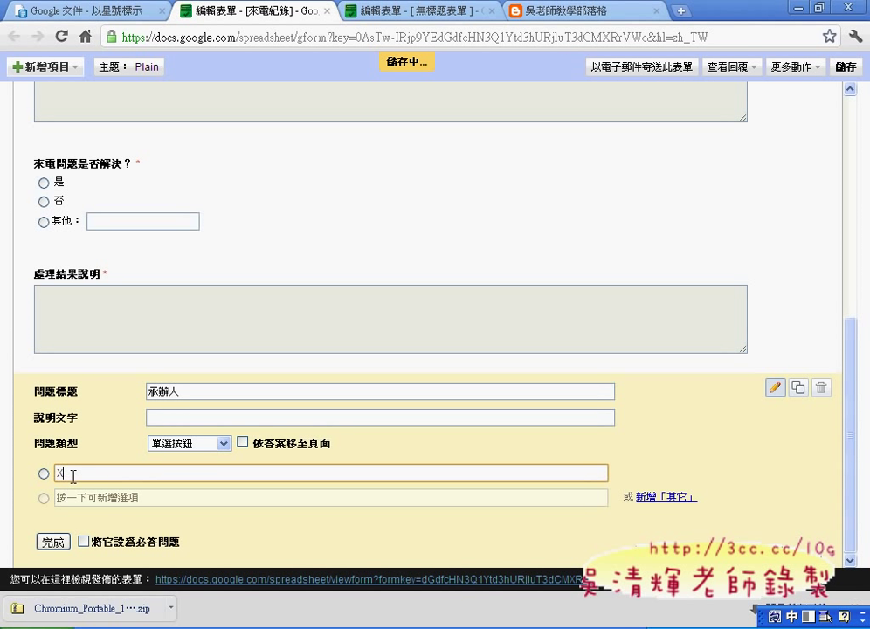
text(XX)
key(Return)
text(XXX)
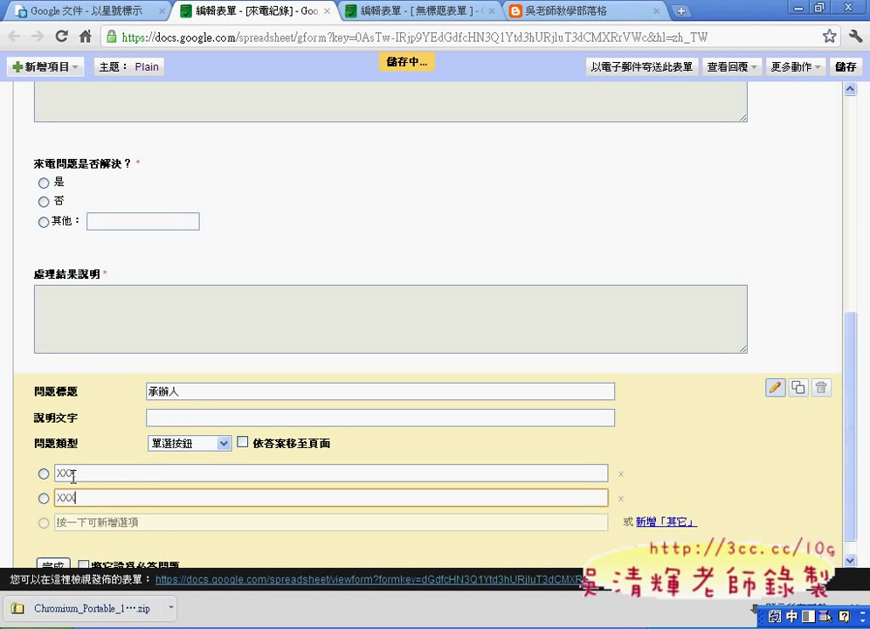
key(Return)
text(XXX)
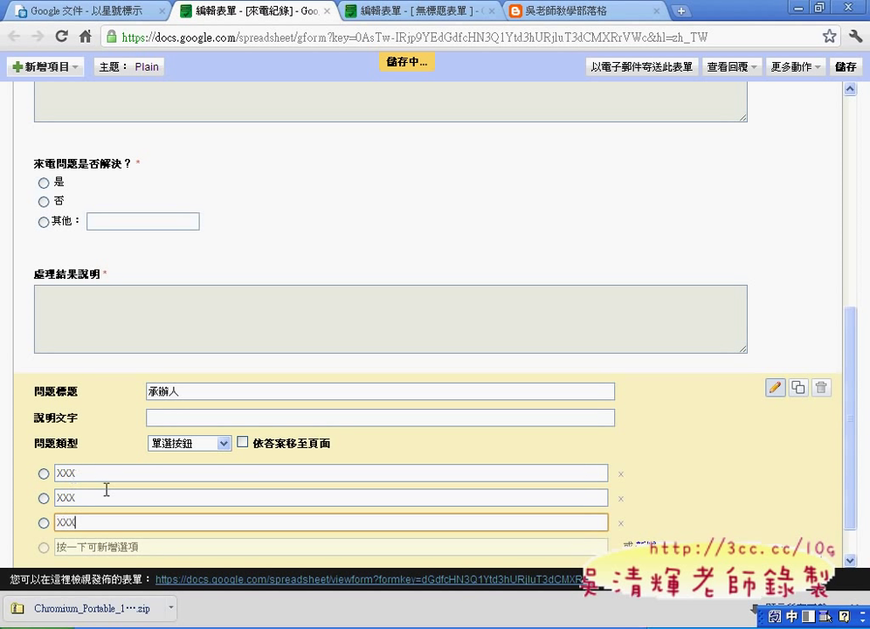
scroll(175, 498, down, 1)
click(83, 542)
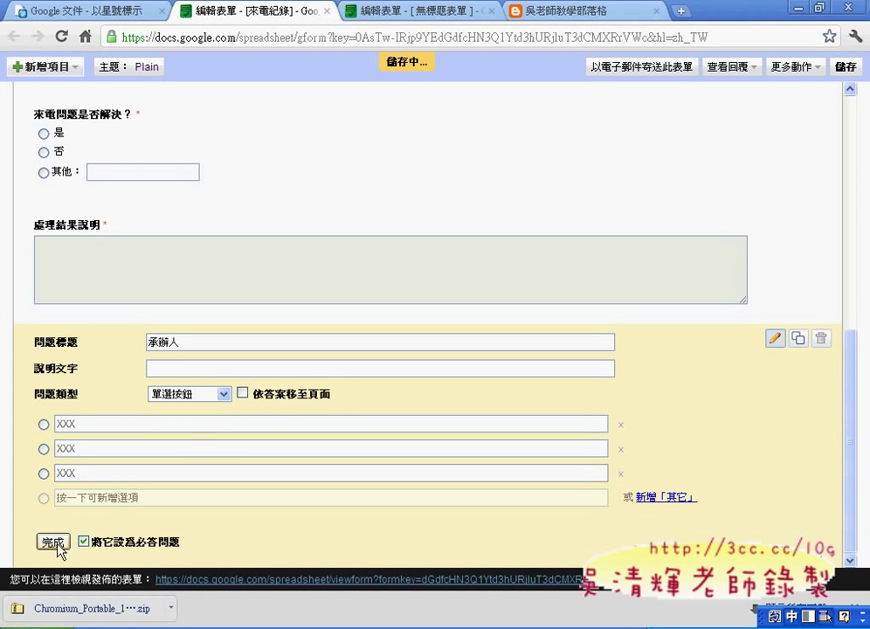
click(60, 543)
scroll(61, 549, up, 3)
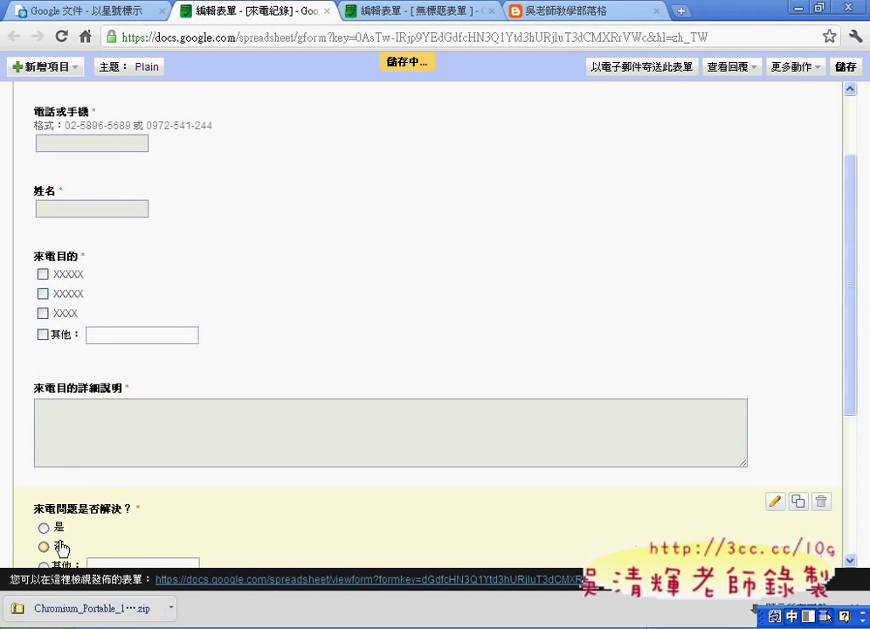
scroll(63, 548, up, 1)
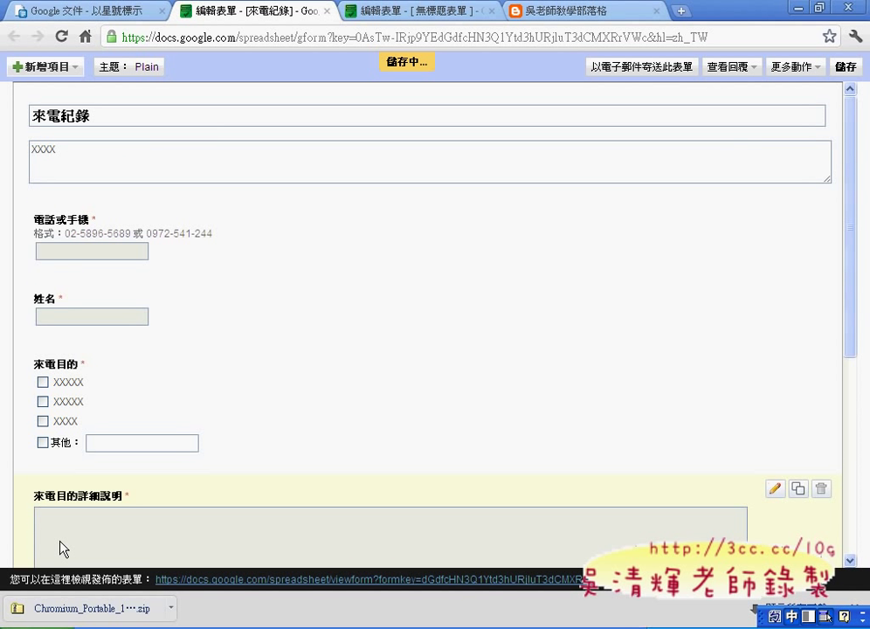
click(262, 620)
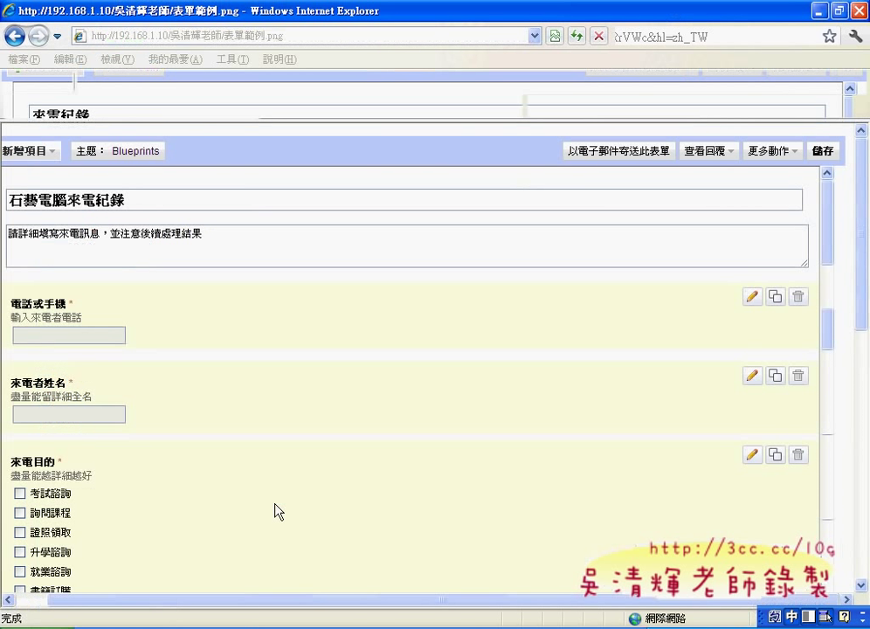